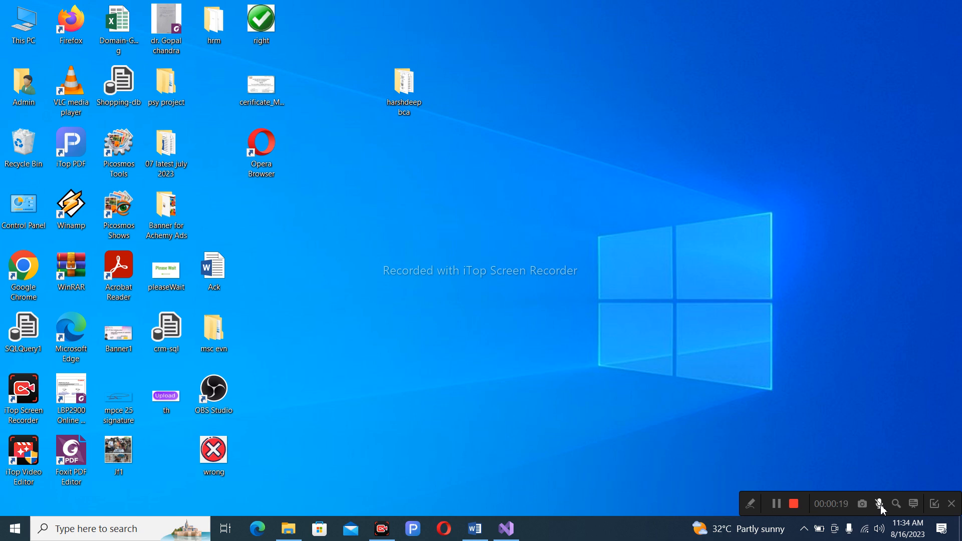
Refresh the Windows desktop from its right-click menu.
click(881, 507)
right_click(363, 207)
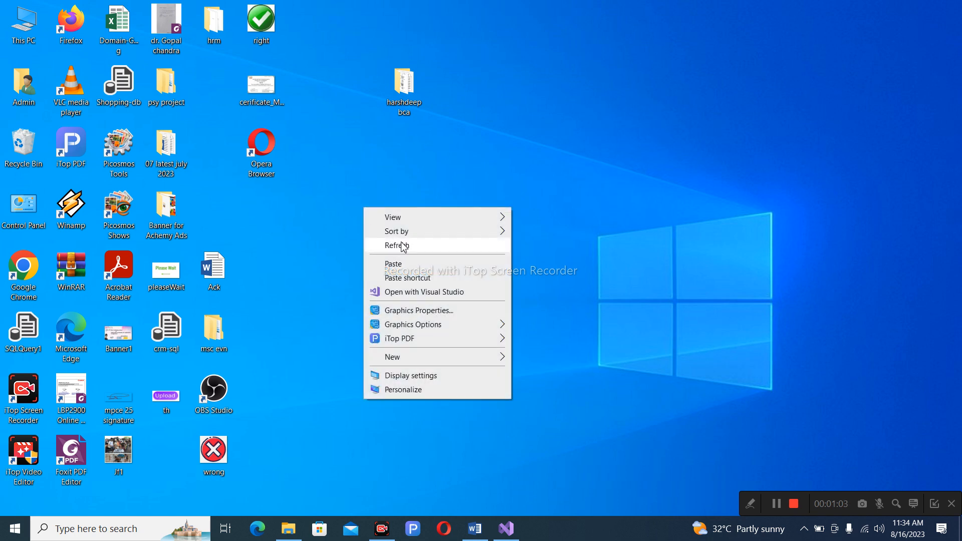
click(403, 246)
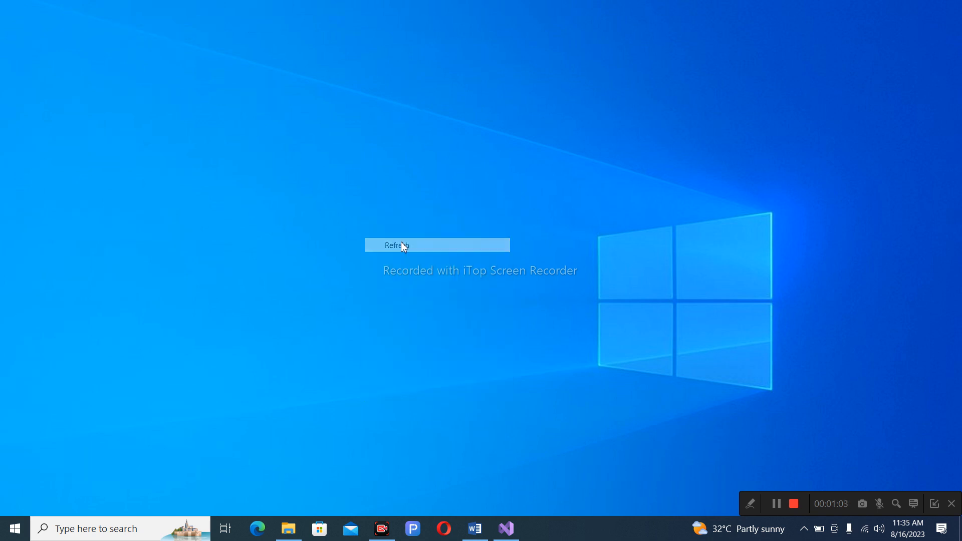
Set index.aspx as the start page of the Fashion_App project in Visual Studio.
click(516, 533)
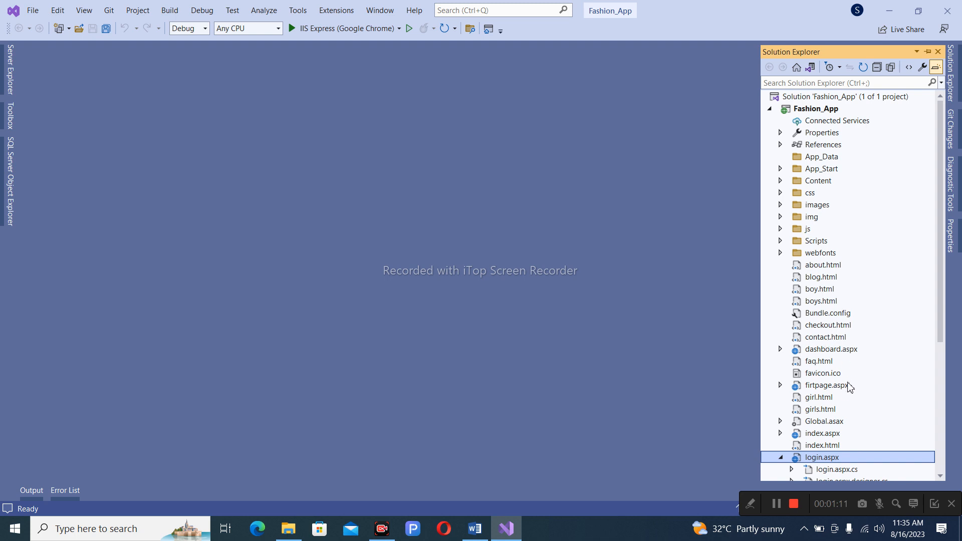
scroll(850, 393, down, 1)
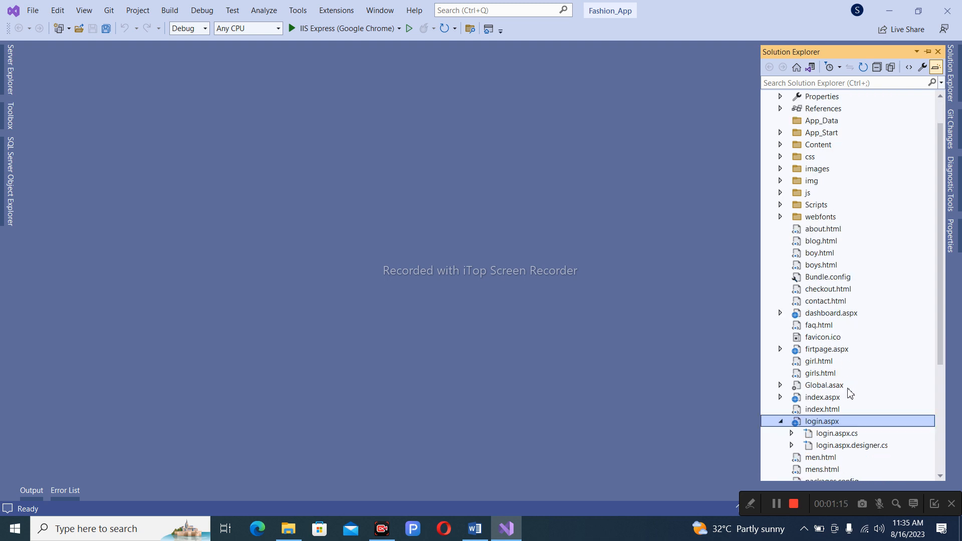
right_click(822, 398)
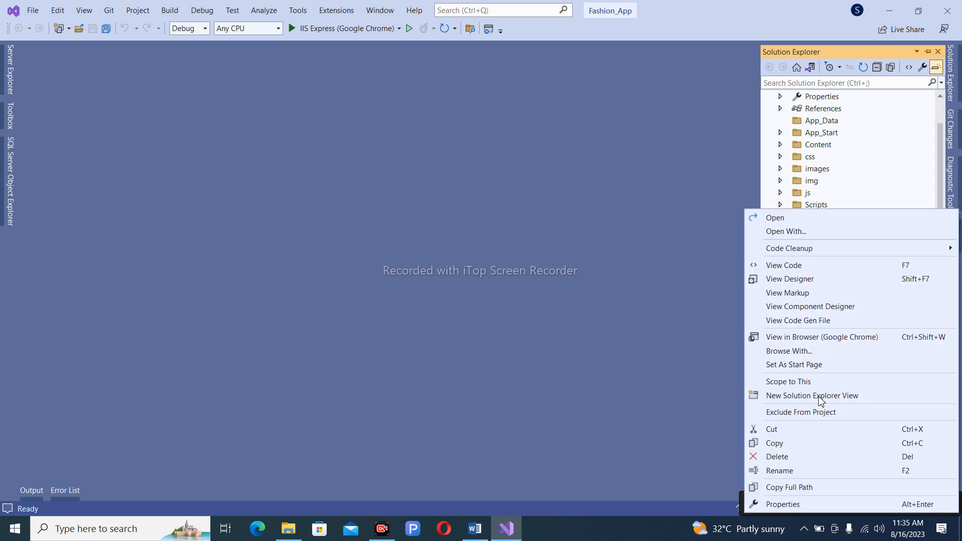
click(805, 365)
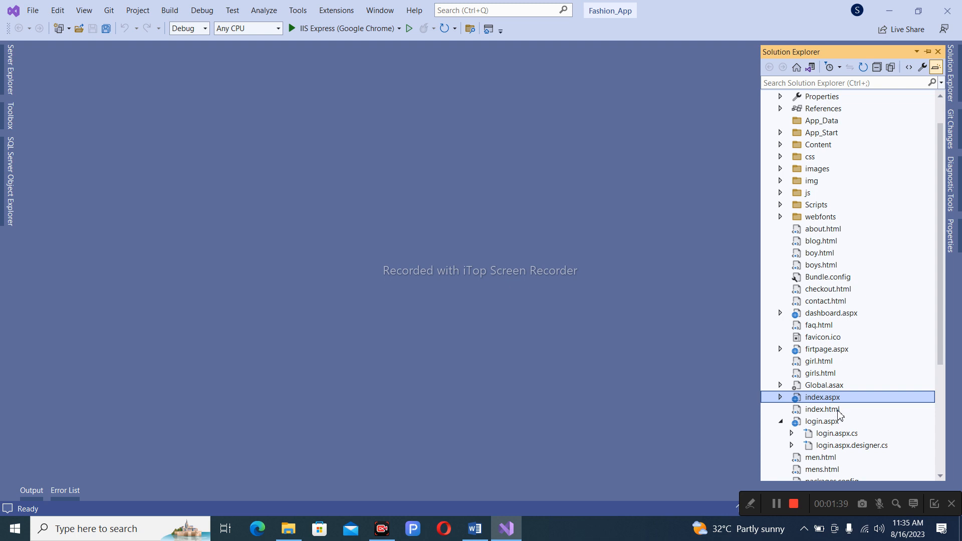
Permanently delete index.html from Fashion_App, then run the site in the browser.
click(836, 410)
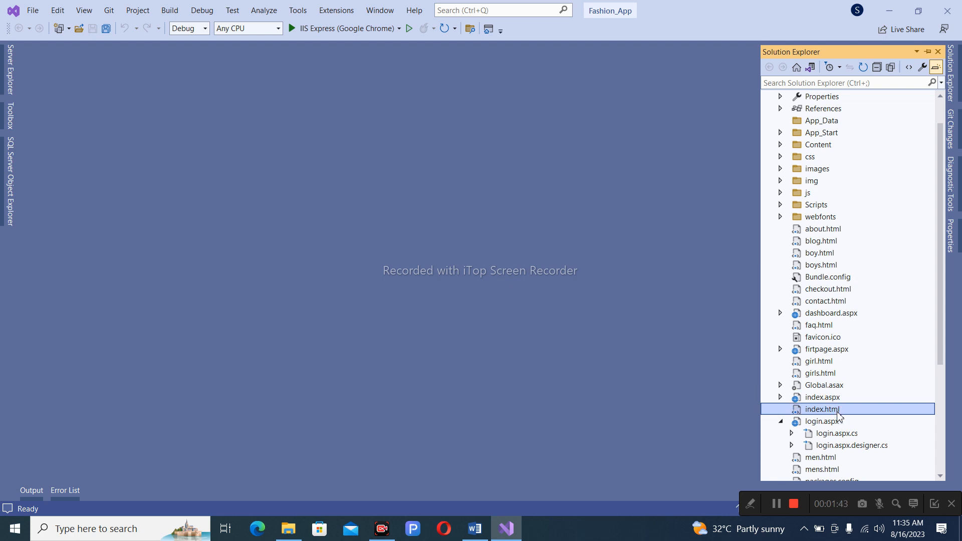
key(Delete)
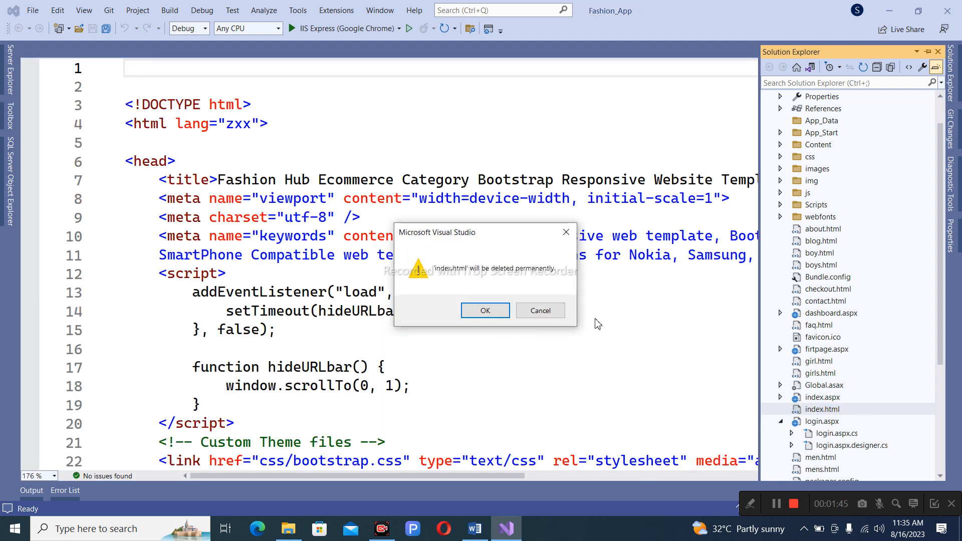
click(504, 313)
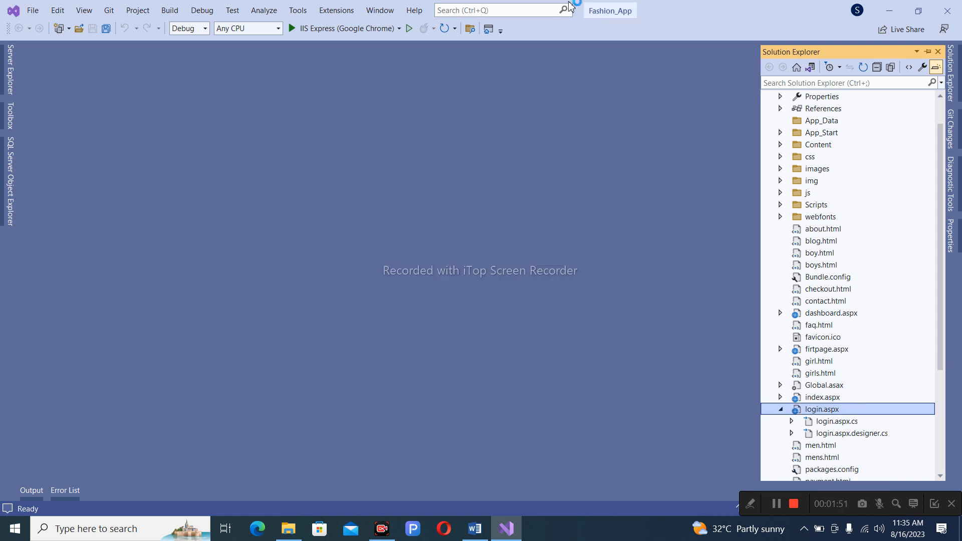
click(346, 31)
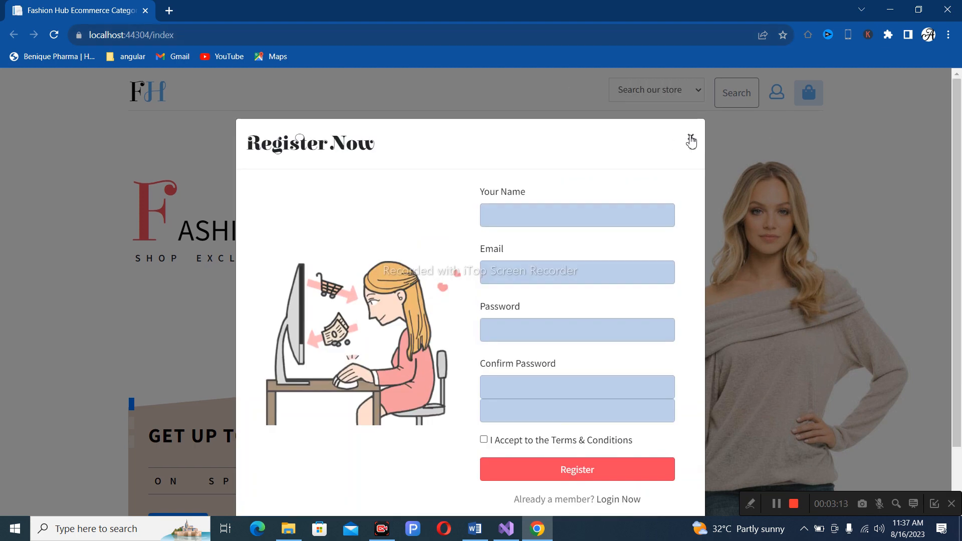
Close the Register Now popup on the Fashion Hub home page.
click(691, 139)
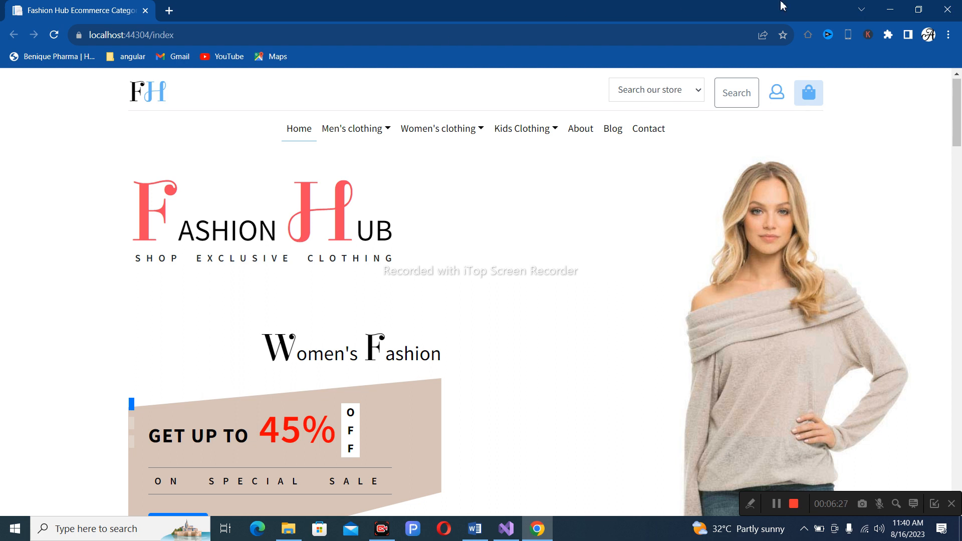
Stop debugging Fashion_App, minimize Visual Studio, and launch Google Chrome from the desktop.
click(888, 9)
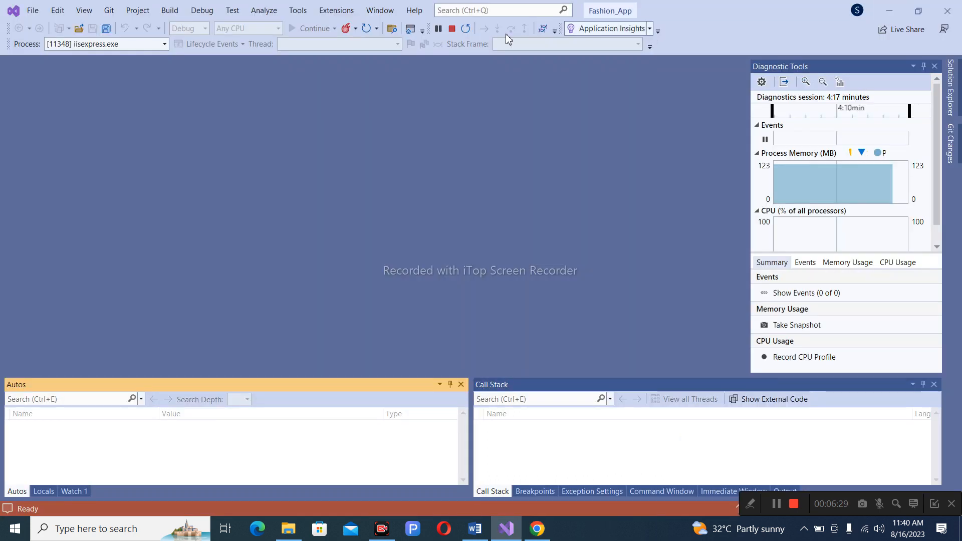
click(451, 29)
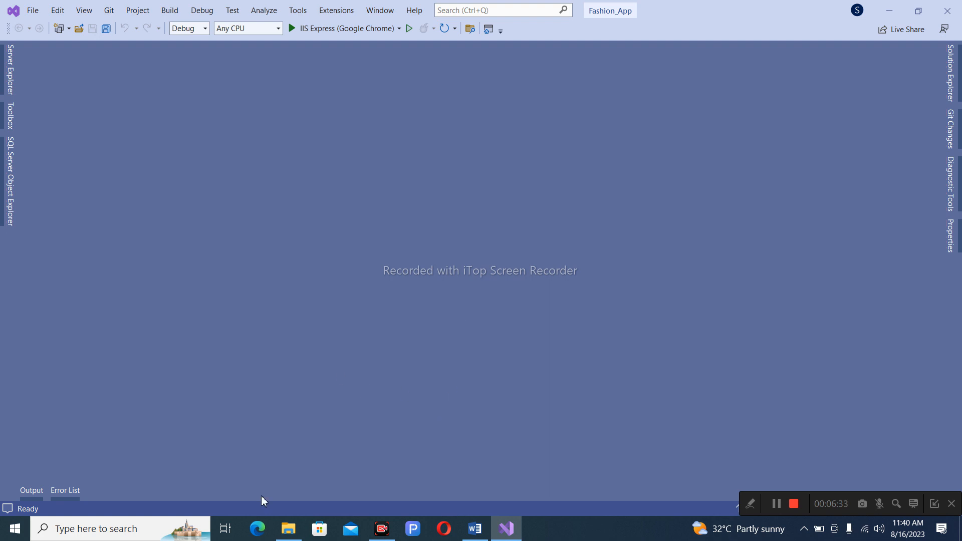
click(64, 532)
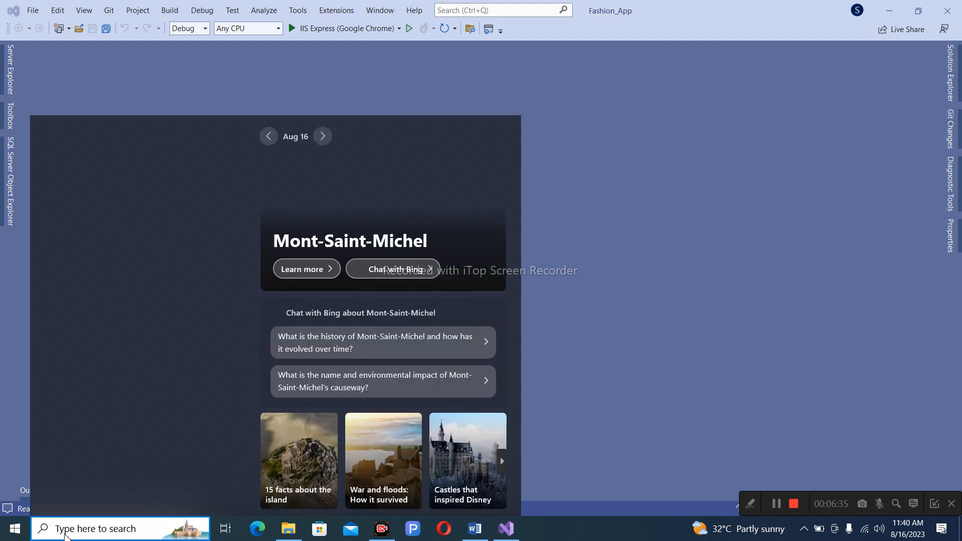
click(771, 245)
click(880, 12)
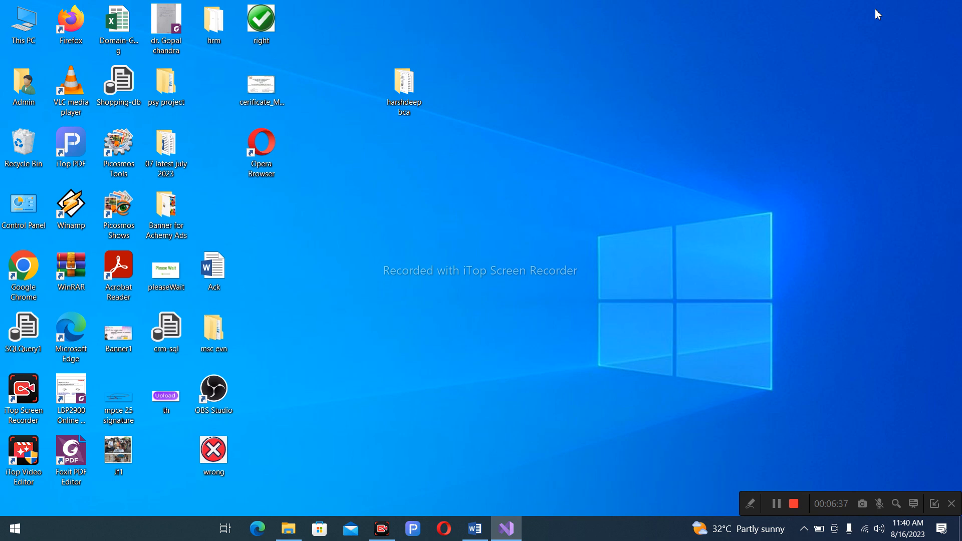
double_click(27, 289)
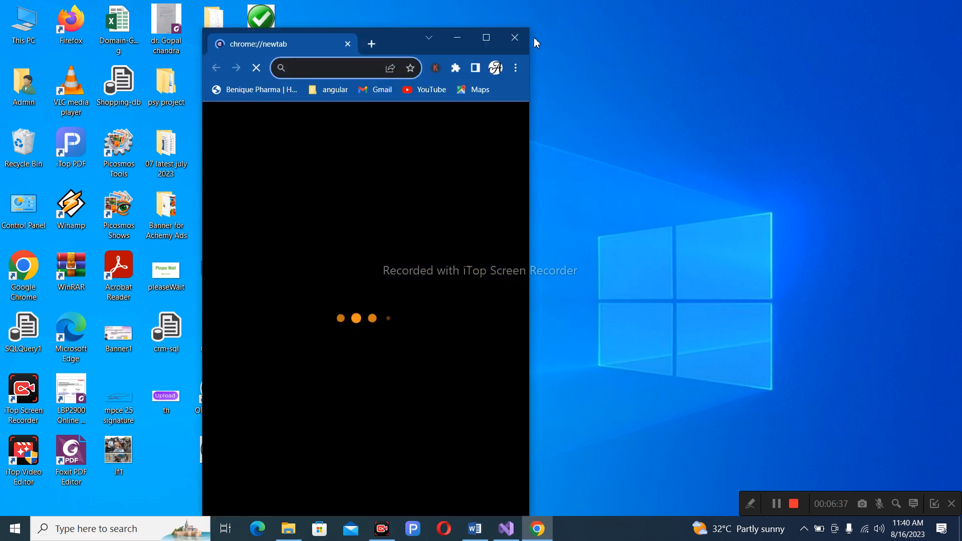
Maximize Chrome and go to the GoDaddy India site at godaddy.com/en-in.
click(486, 38)
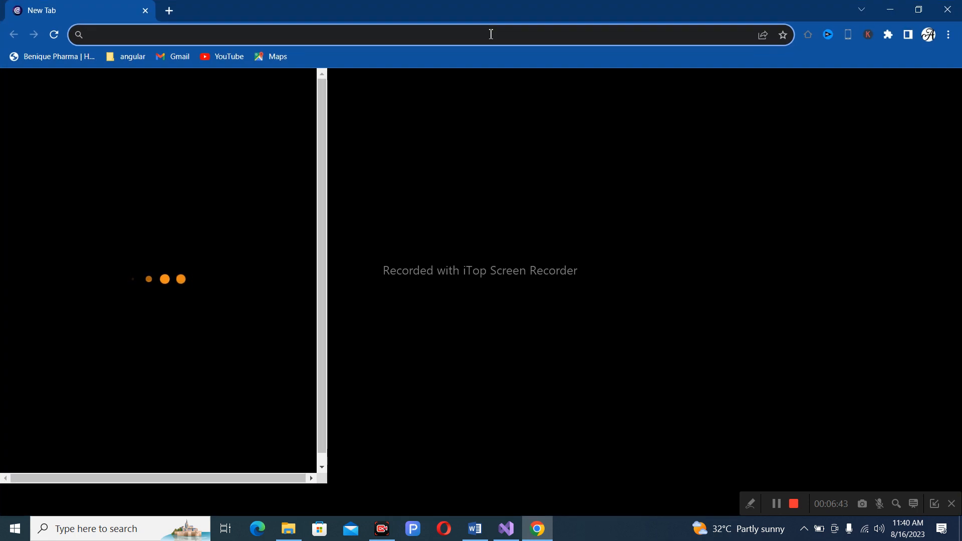
text(go)
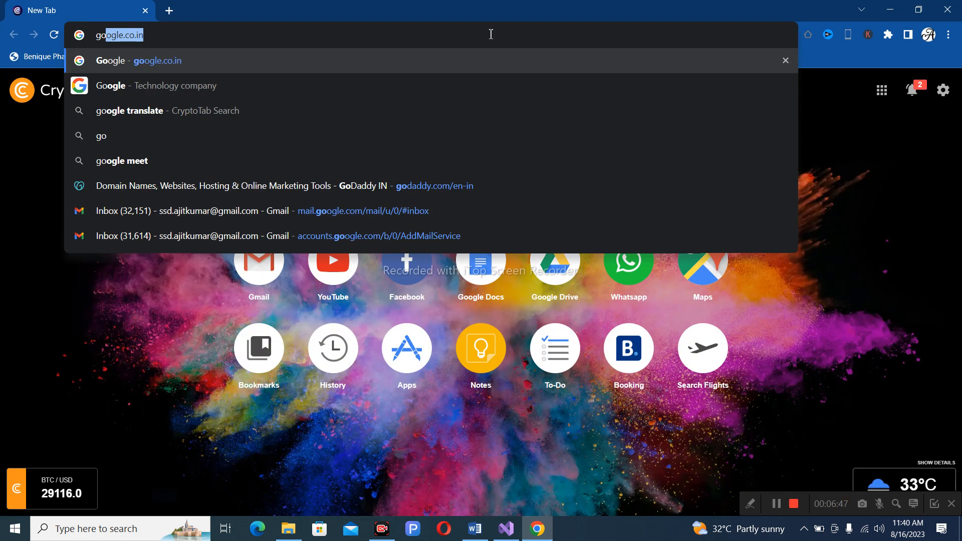
text(d)
key(Return)
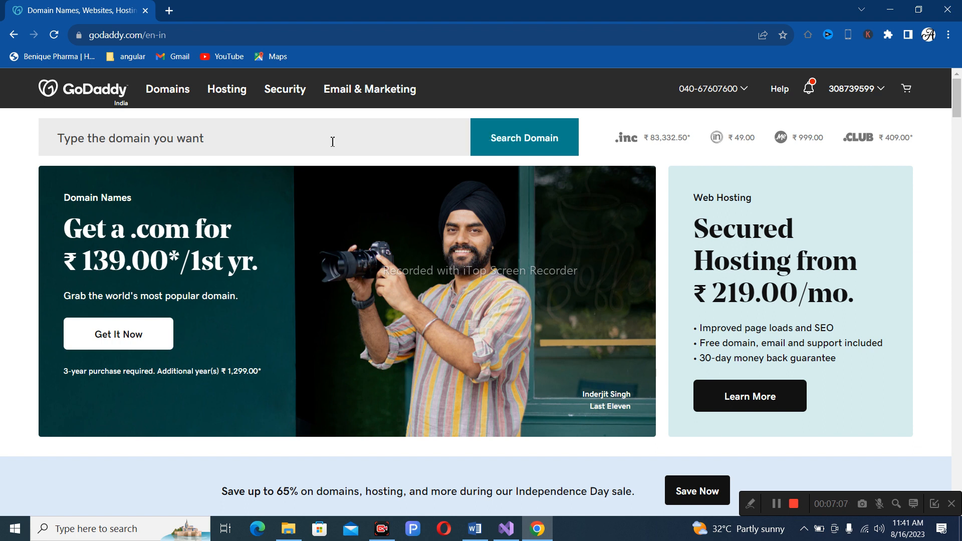
click(313, 143)
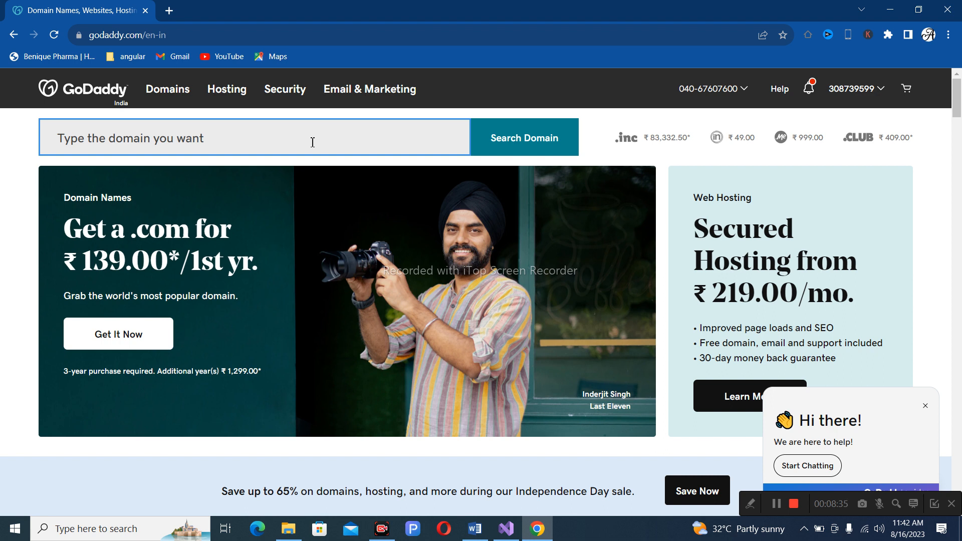
Search GoDaddy for smartbazzaar.com and check its ₹139 availability.
text(sm)
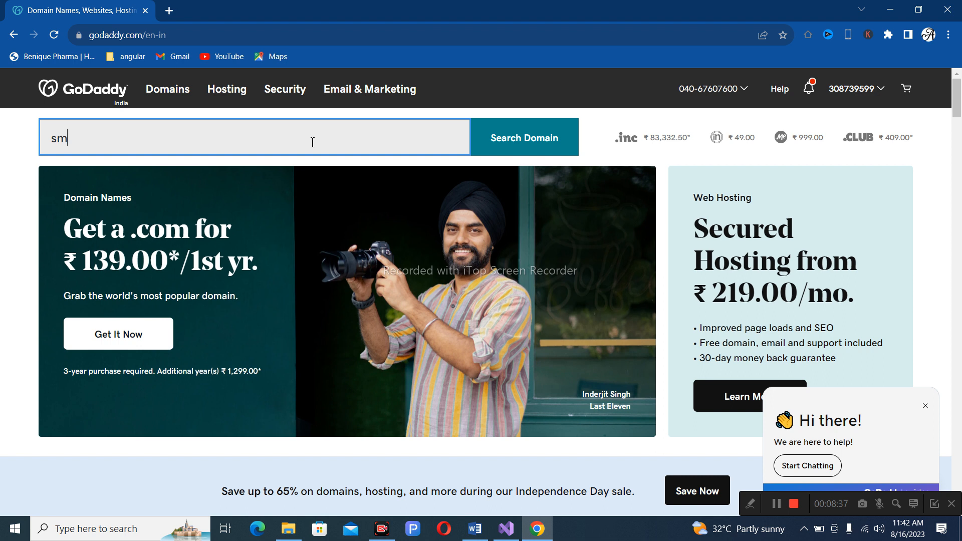
text(artbazzaar.com)
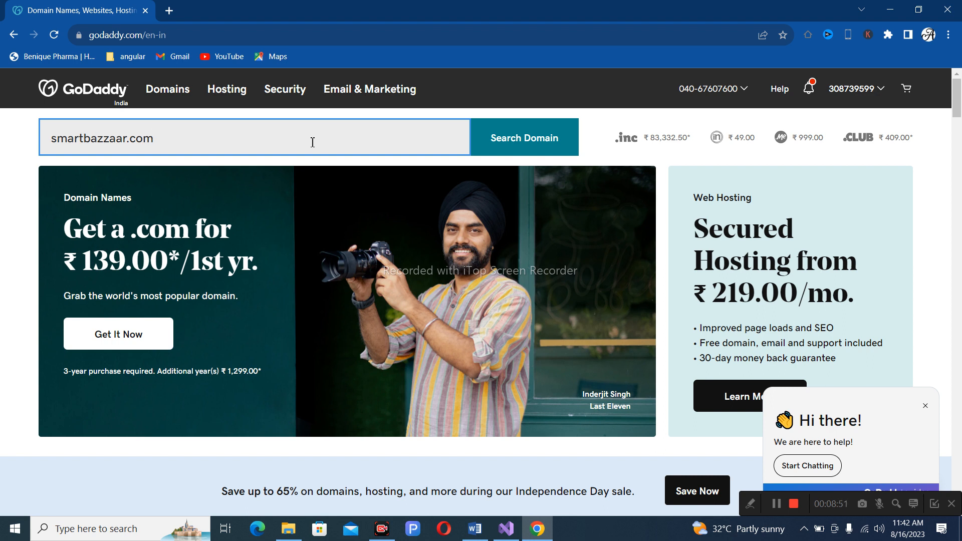
click(554, 139)
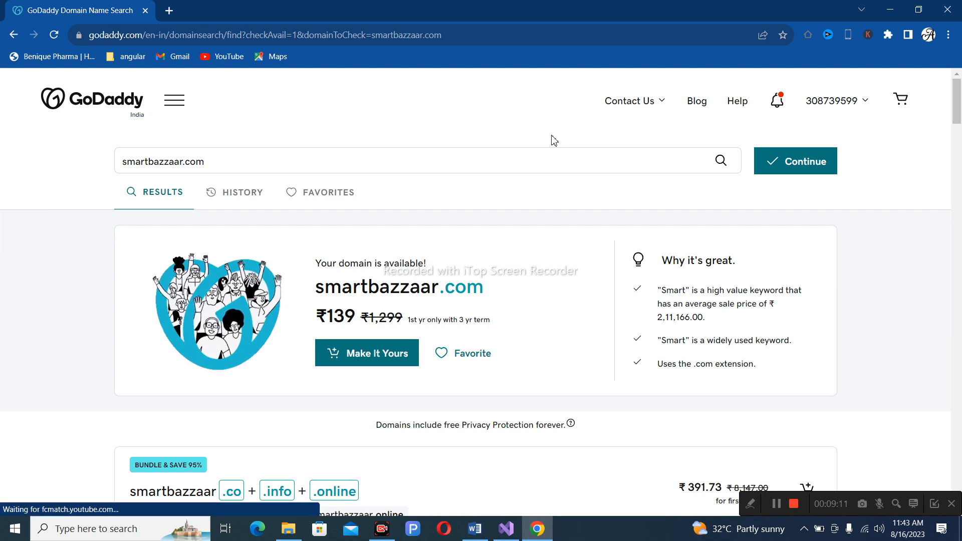
drag(559, 122, 579, 107)
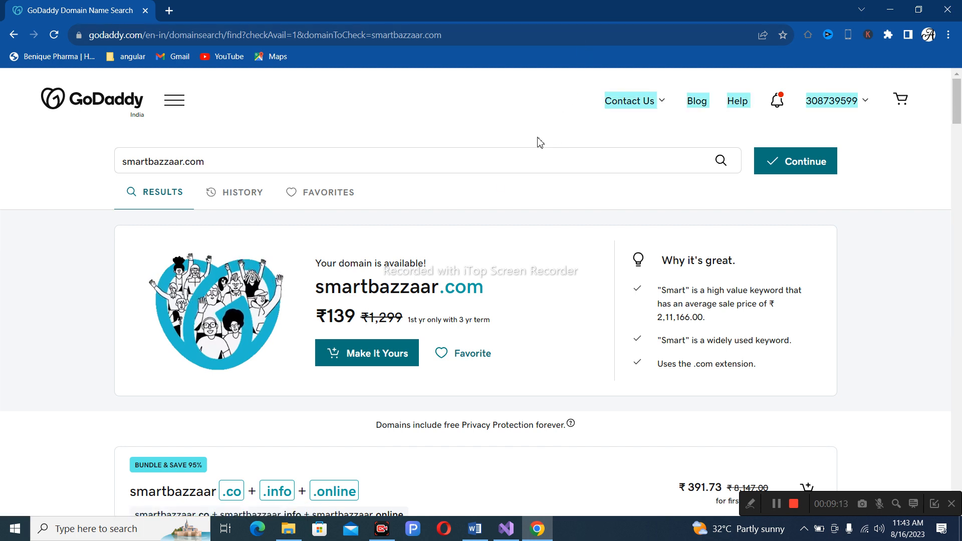
scroll(541, 313, down, 4)
scroll(458, 275, up, 3)
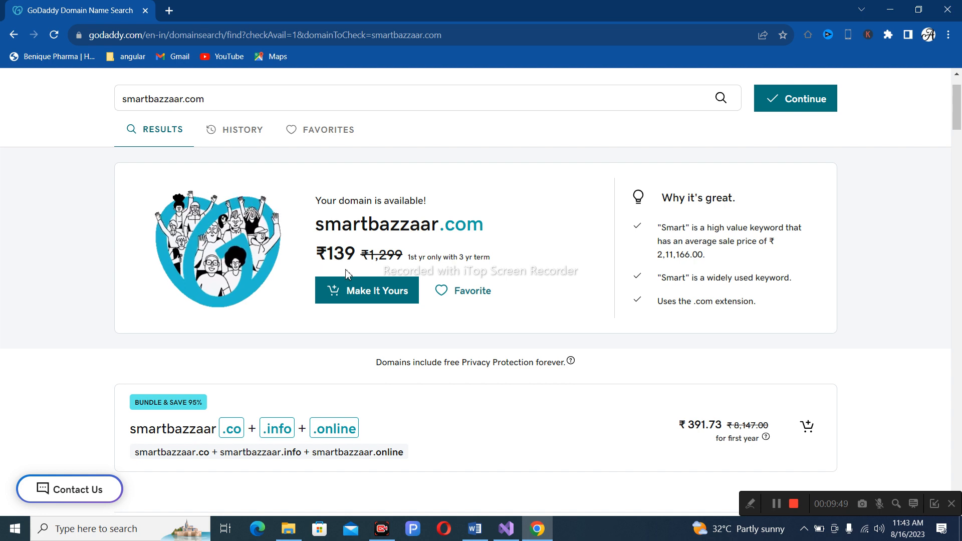
Add smartbazzaar.com to the cart and continue to checkout.
click(366, 296)
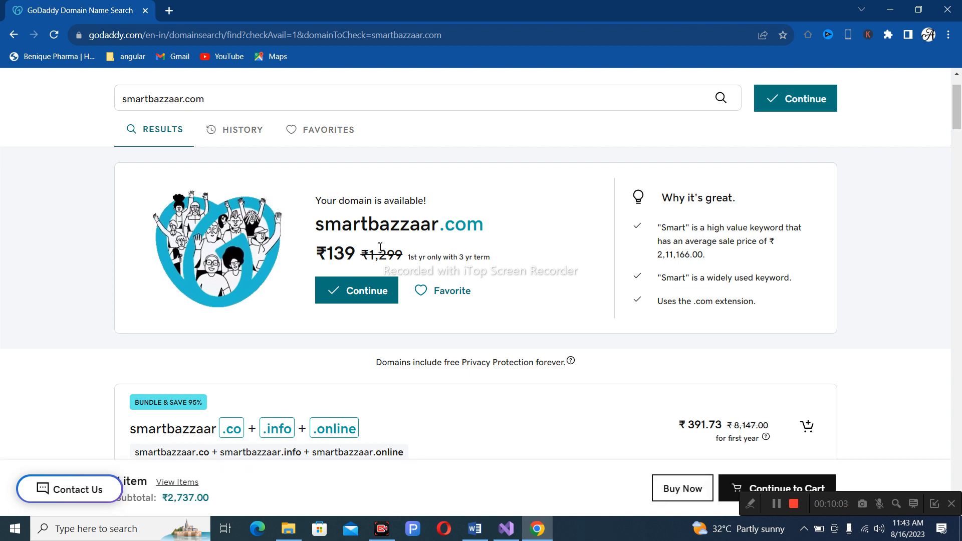
scroll(797, 396, down, 2)
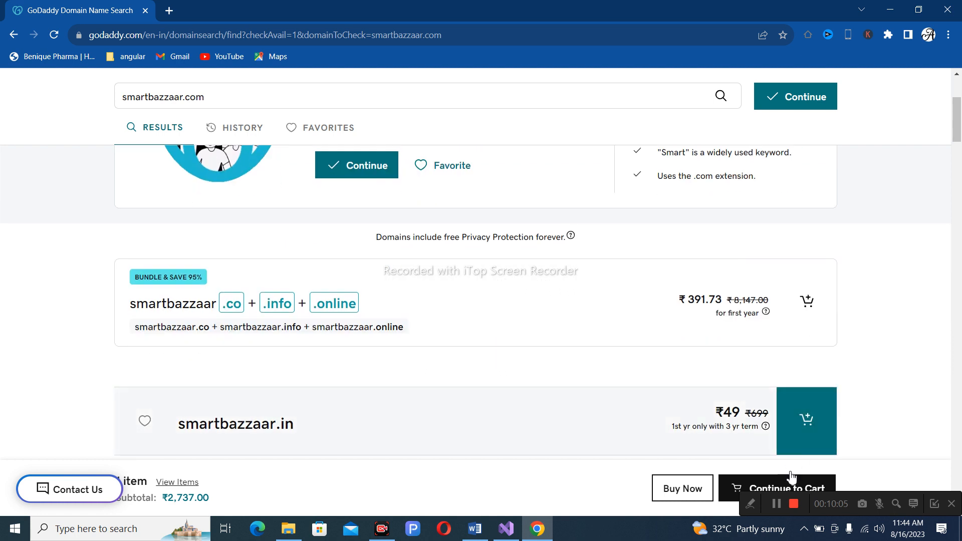
click(784, 490)
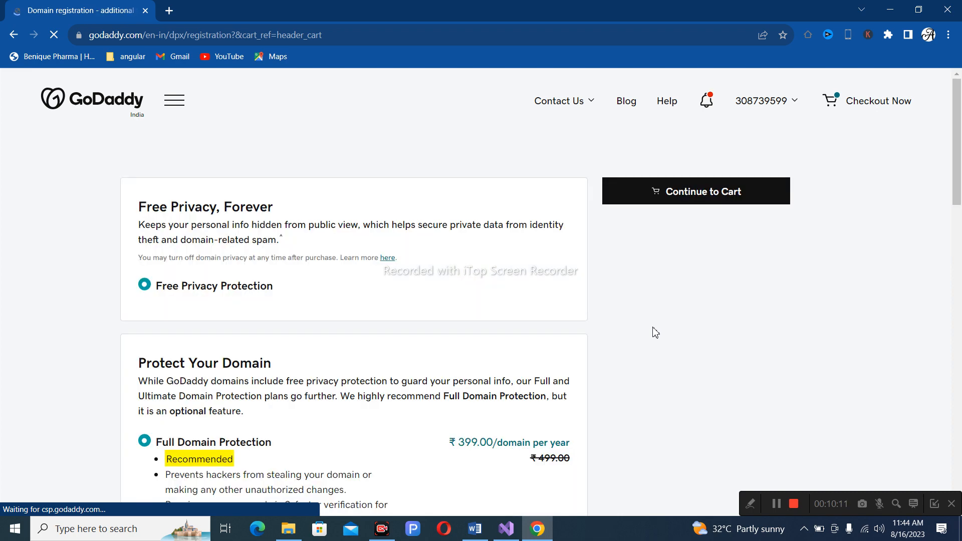
Scroll through the Free Privacy and Protect Your Domain add-on options.
scroll(654, 331, down, 3)
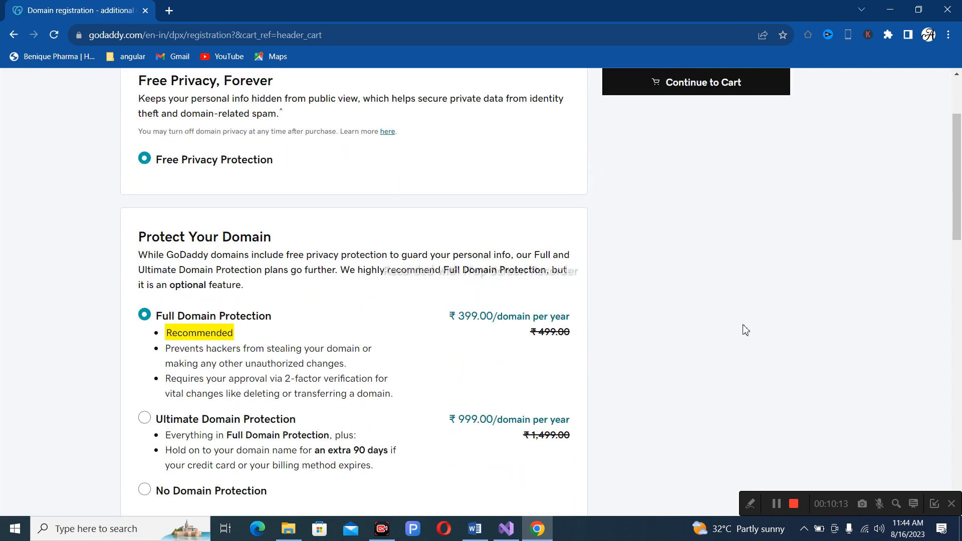
scroll(745, 329, down, 9)
scroll(745, 330, up, 9)
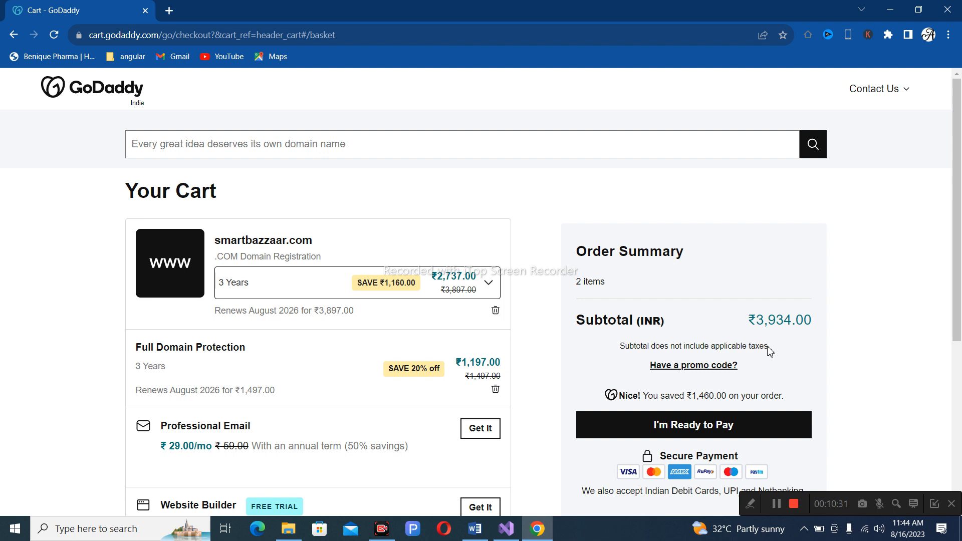
Change the smartbazzaar.com term to 1 Year, bringing the subtotal to ₹1,298.00.
click(270, 292)
click(251, 312)
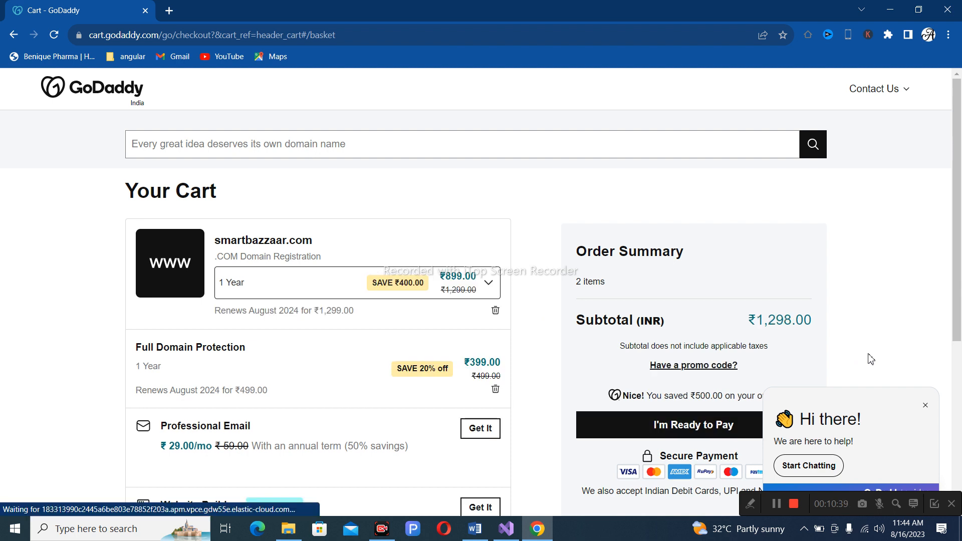
scroll(871, 359, down, 3)
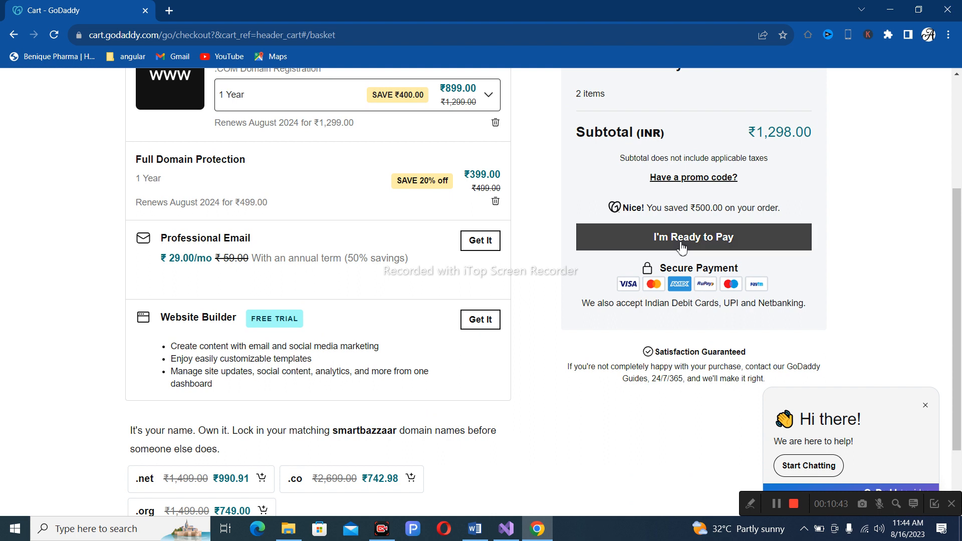
scroll(681, 245, up, 3)
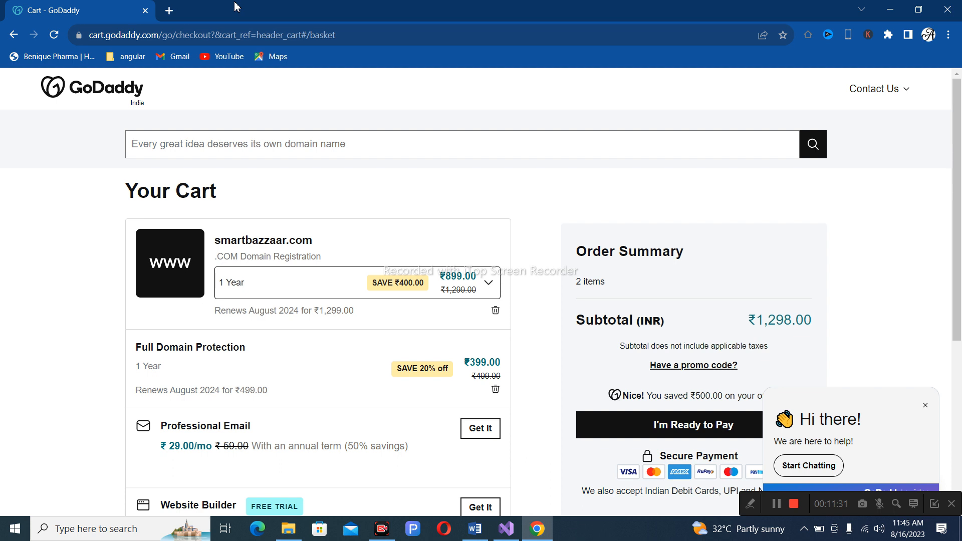
scroll(725, 377, down, 2)
scroll(275, 172, up, 2)
Return to the GoDaddy home page and open My Products from the account menu.
click(90, 92)
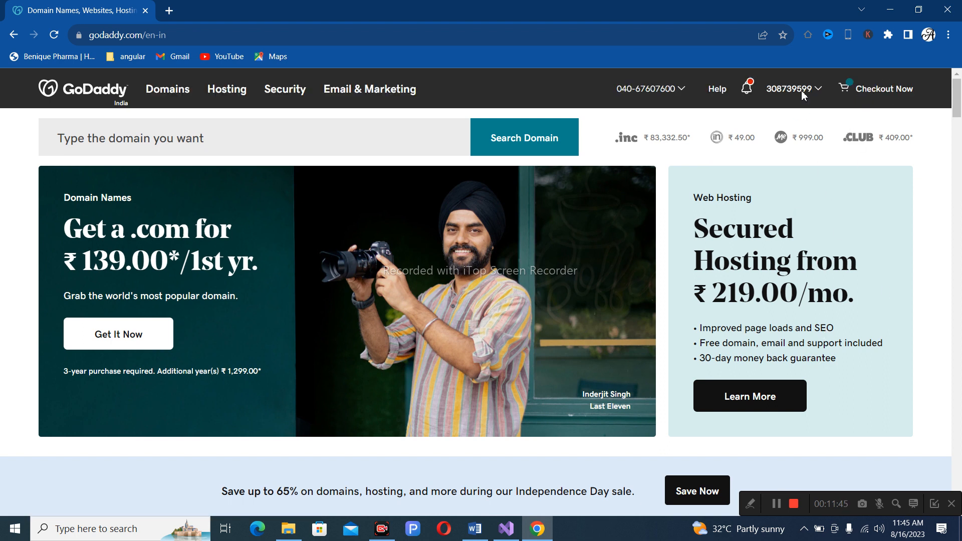
click(805, 96)
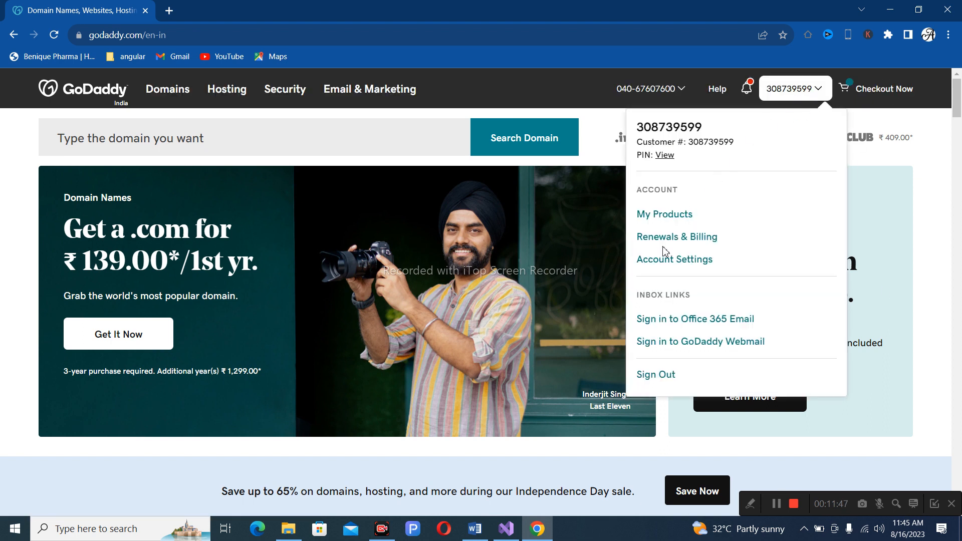
click(665, 214)
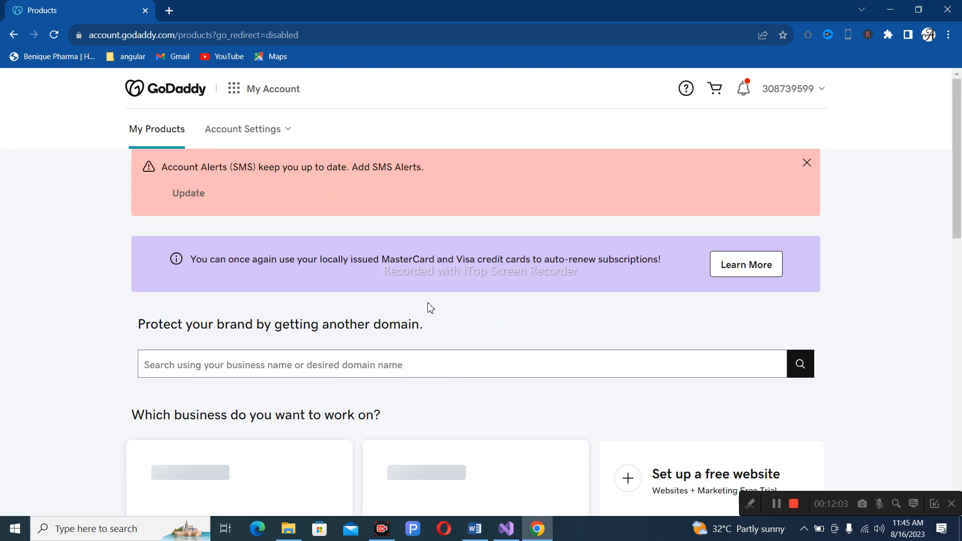
scroll(430, 308, down, 7)
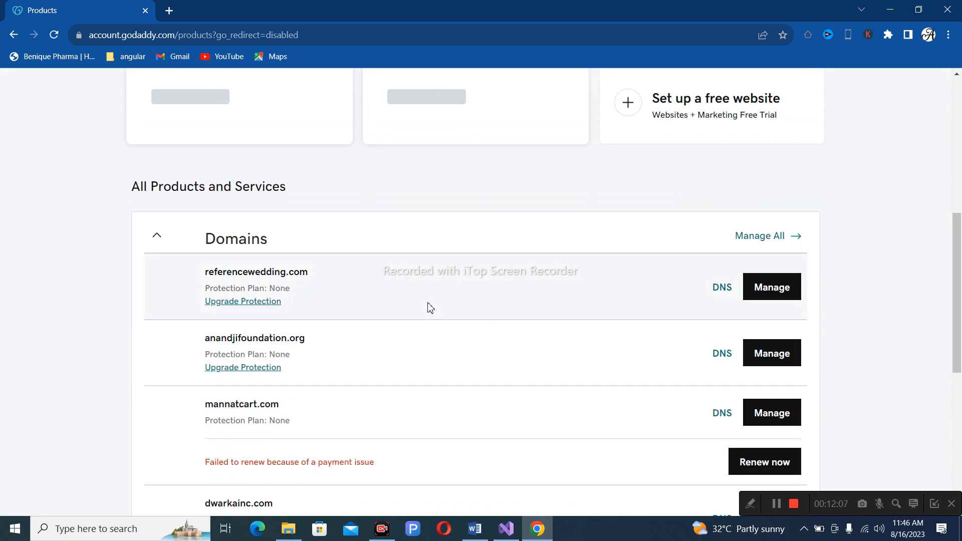
scroll(430, 307, down, 2)
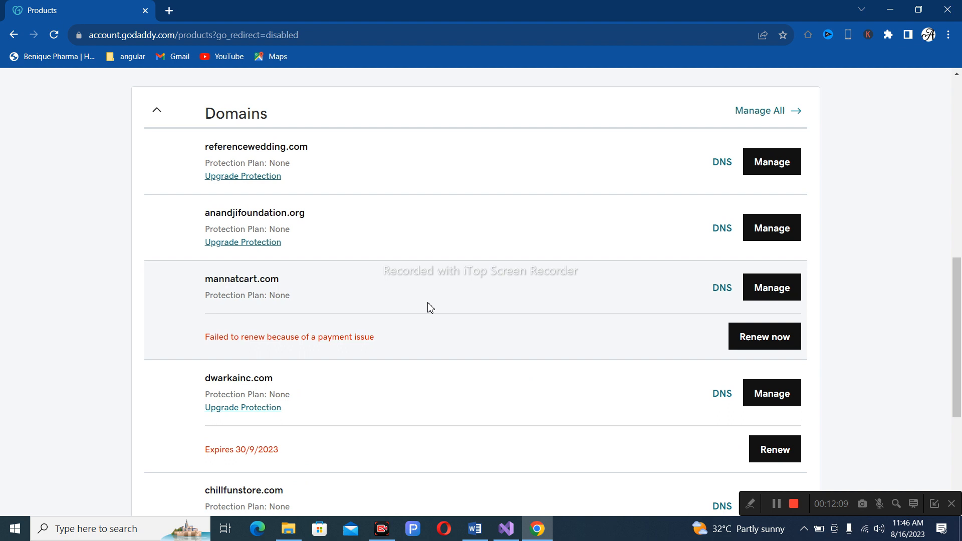
scroll(430, 308, down, 3)
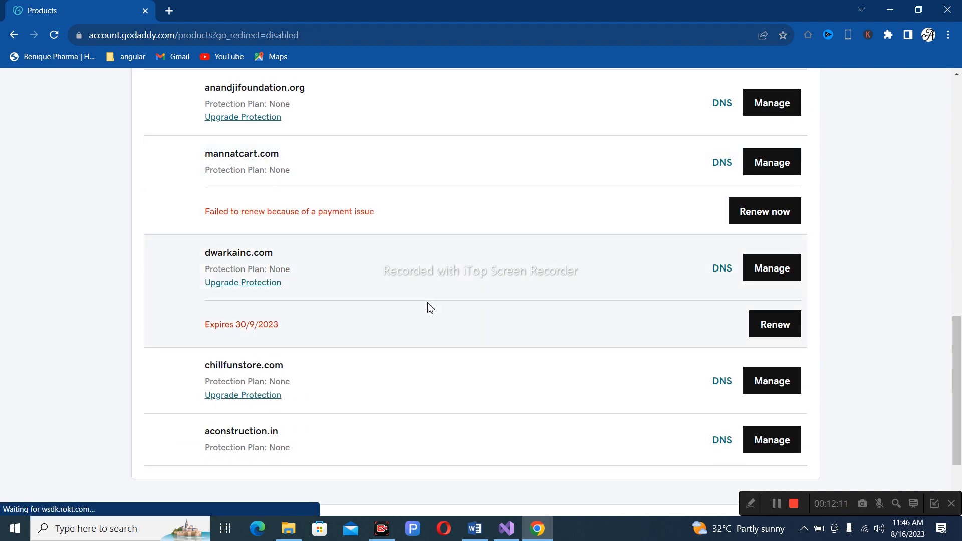
scroll(429, 307, down, 2)
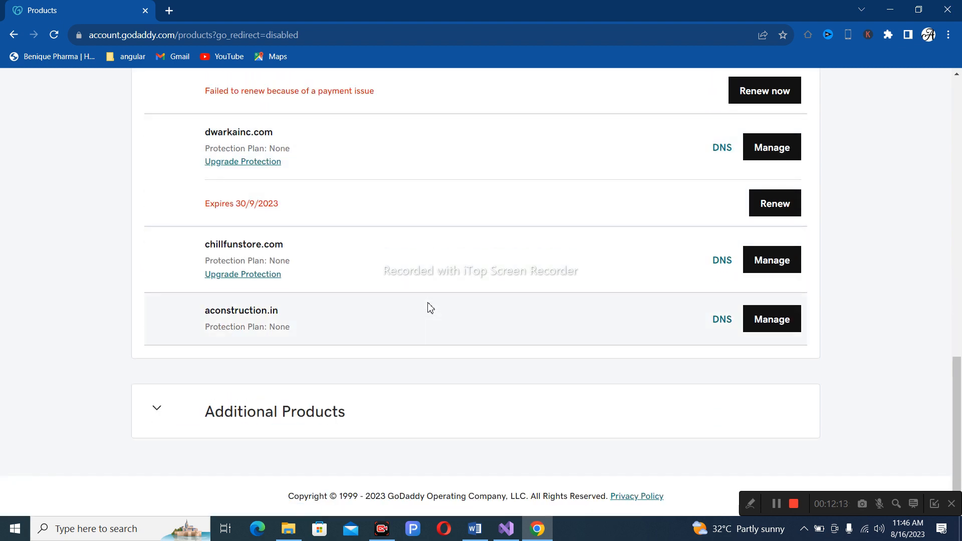
scroll(550, 356, up, 8)
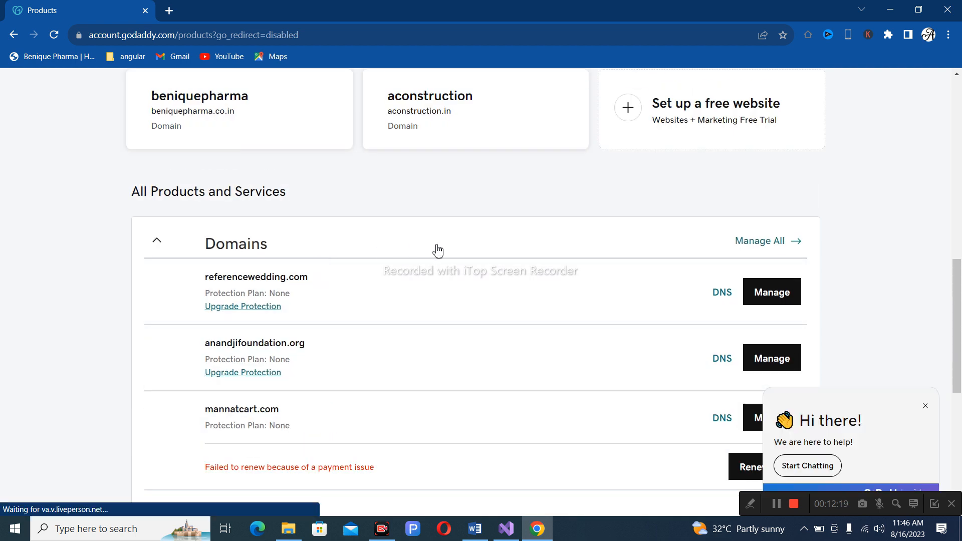
scroll(436, 250, up, 1)
scroll(449, 238, up, 4)
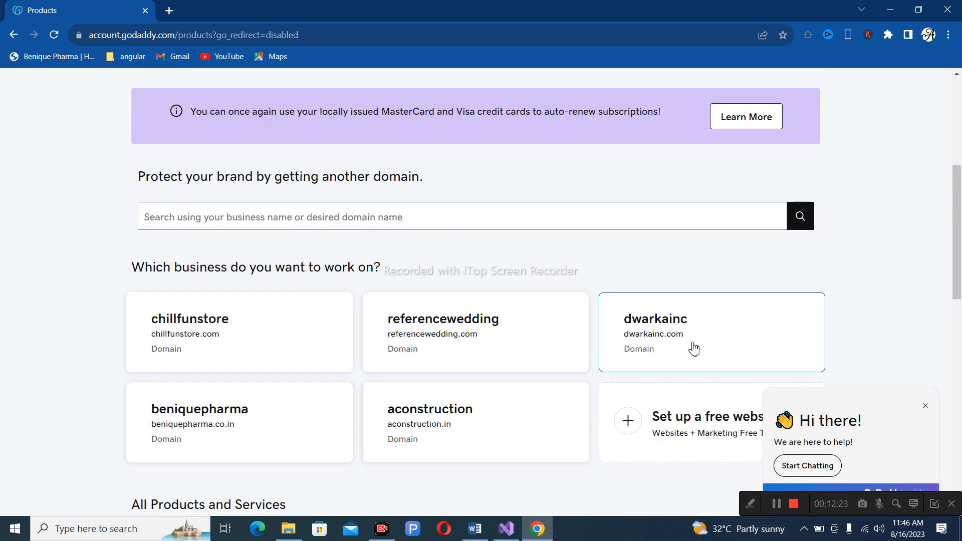
scroll(693, 348, down, 2)
scroll(688, 340, down, 2)
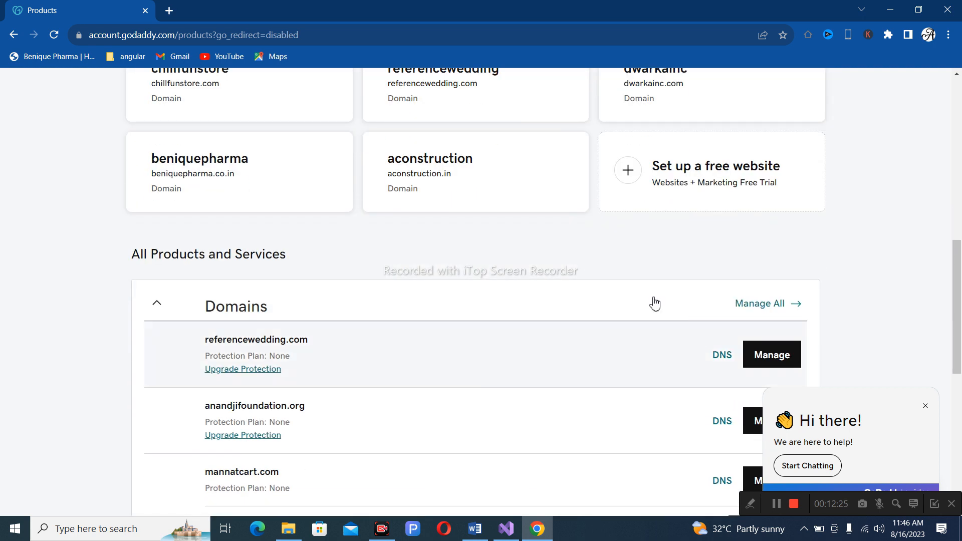
scroll(441, 299, down, 2)
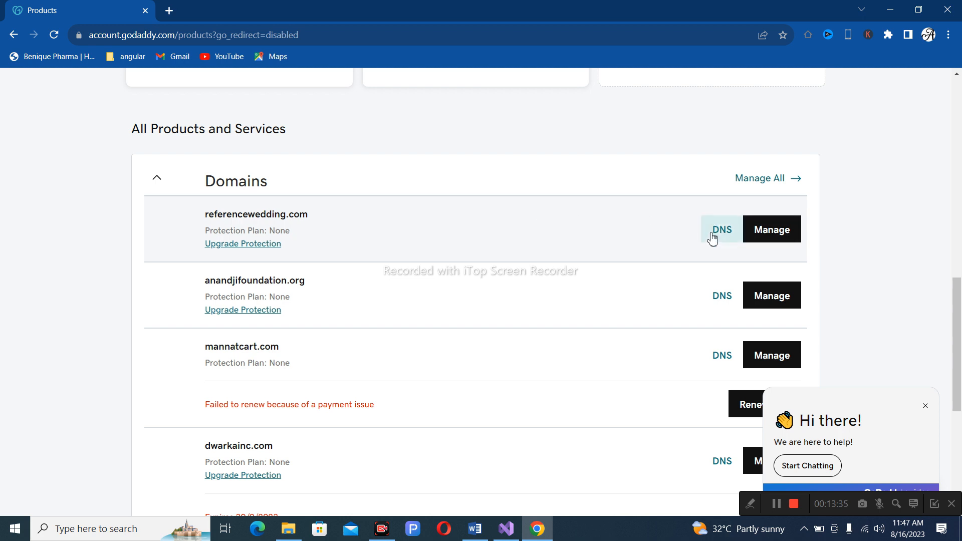
Open DNS for referencewedding.com and the 'What is DNS?' article, then go to general DNS Management.
click(715, 234)
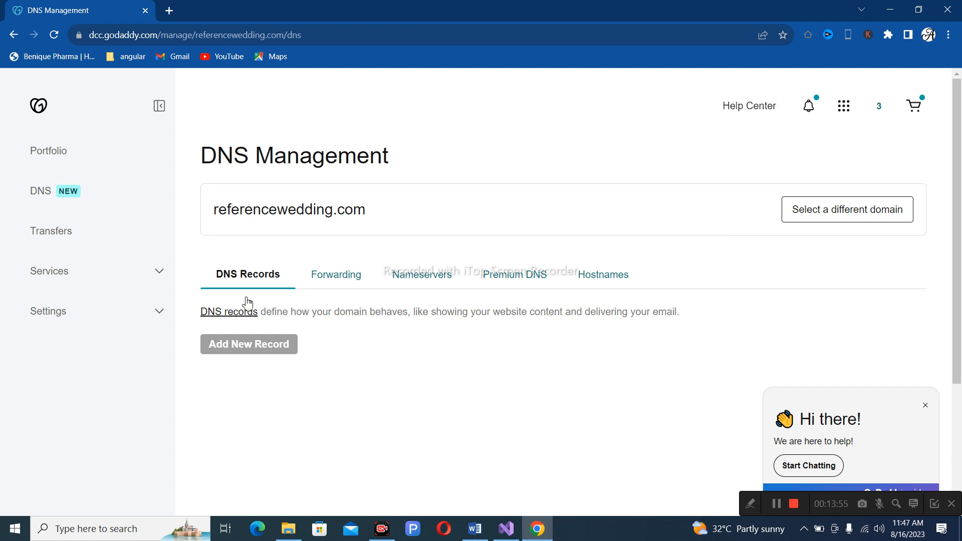
scroll(384, 303, down, 2)
click(245, 189)
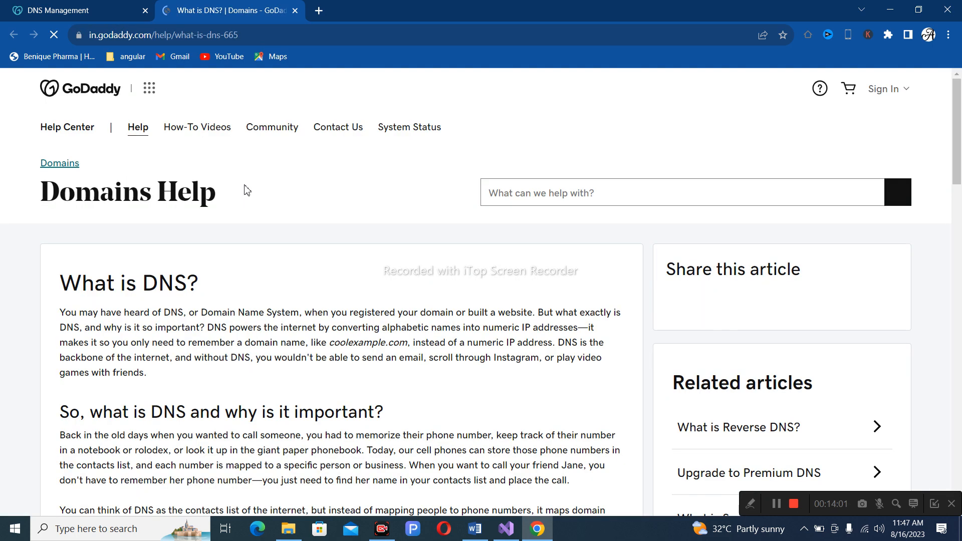
click(61, 15)
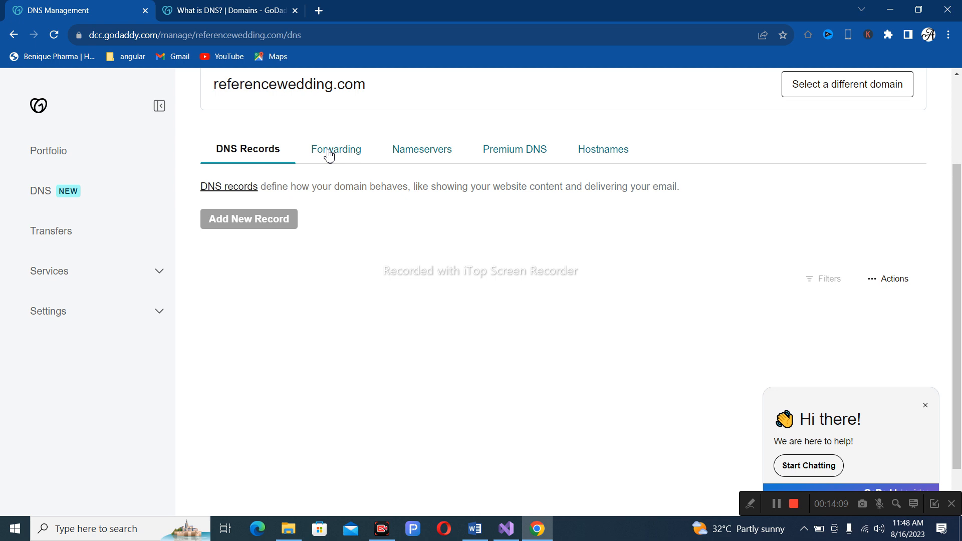
click(45, 194)
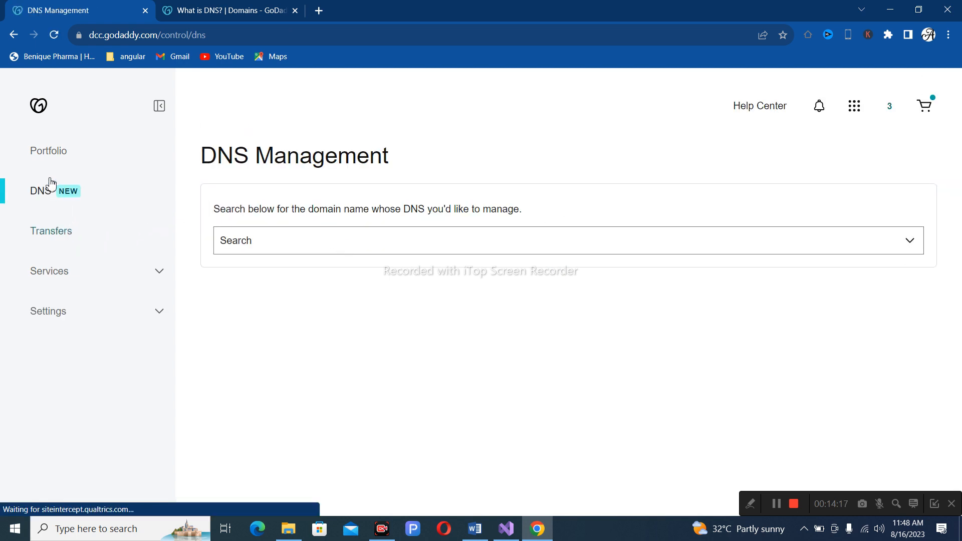
From the Services section, go to DNS Hosting and start adding DNS hosting for a domain.
click(56, 278)
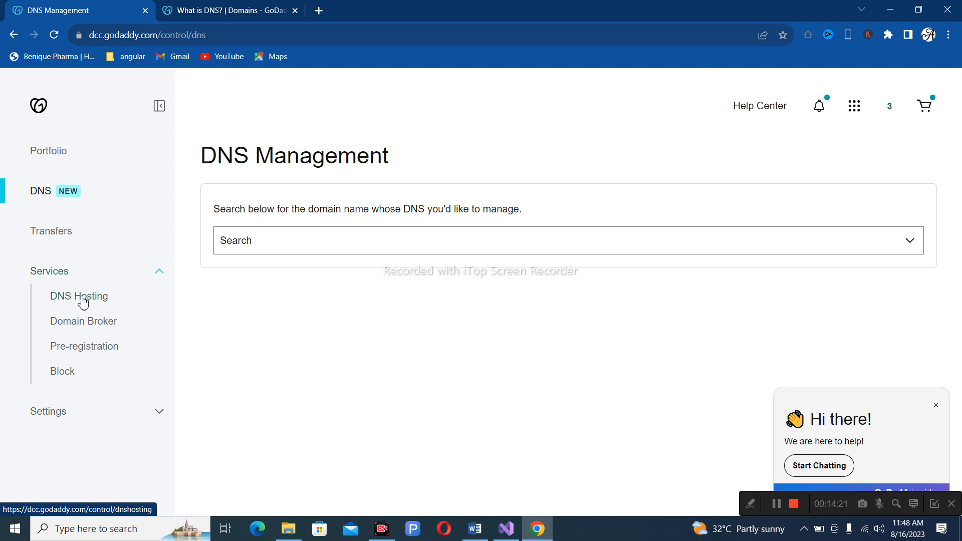
click(113, 302)
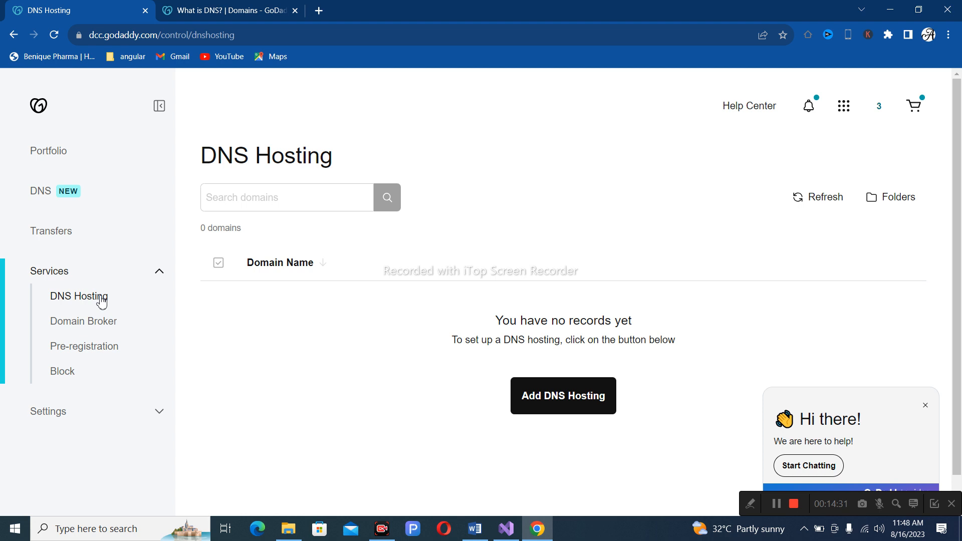
click(599, 401)
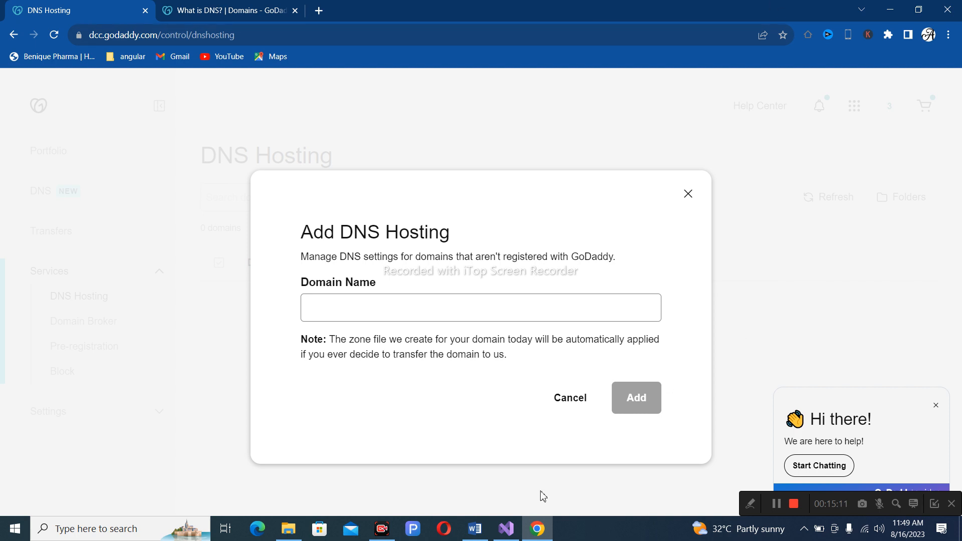
Bring Visual Studio forward and show the Fashion_App Solution Explorer file list.
click(507, 527)
click(959, 76)
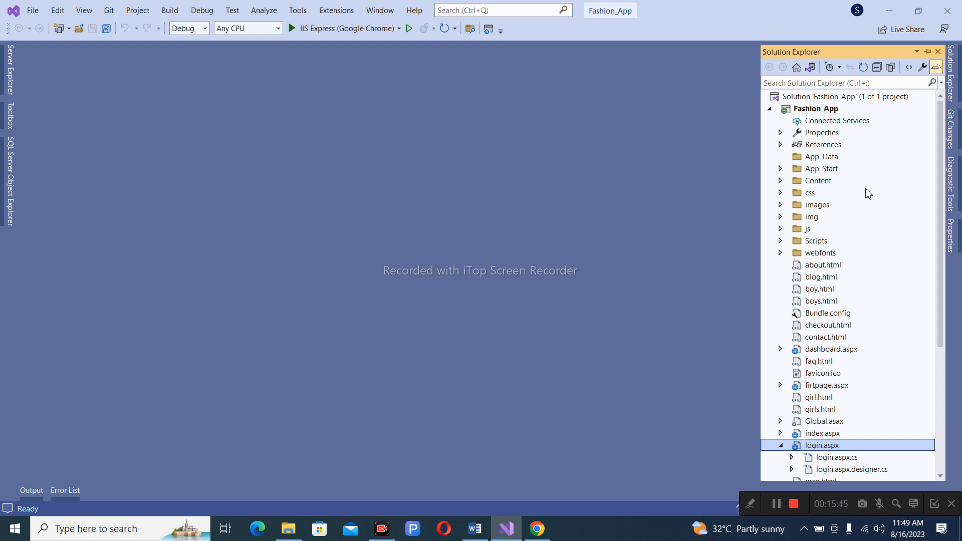
Minimize Visual Studio to return to the GoDaddy Add DNS Hosting dialog in Chrome.
click(901, 11)
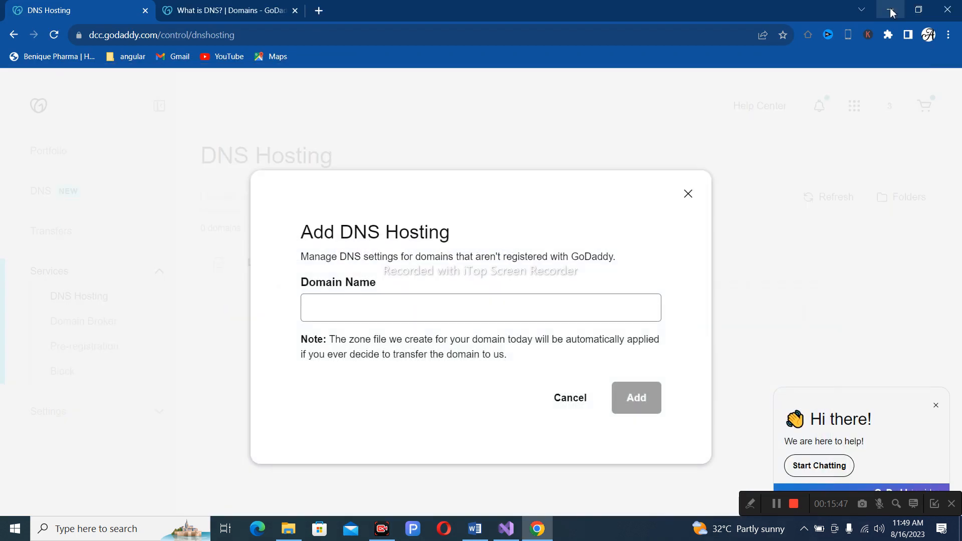
Load the PeoplesHost login page in a new tab, then return to GoDaddy DNS Hosting.
click(319, 10)
text(p)
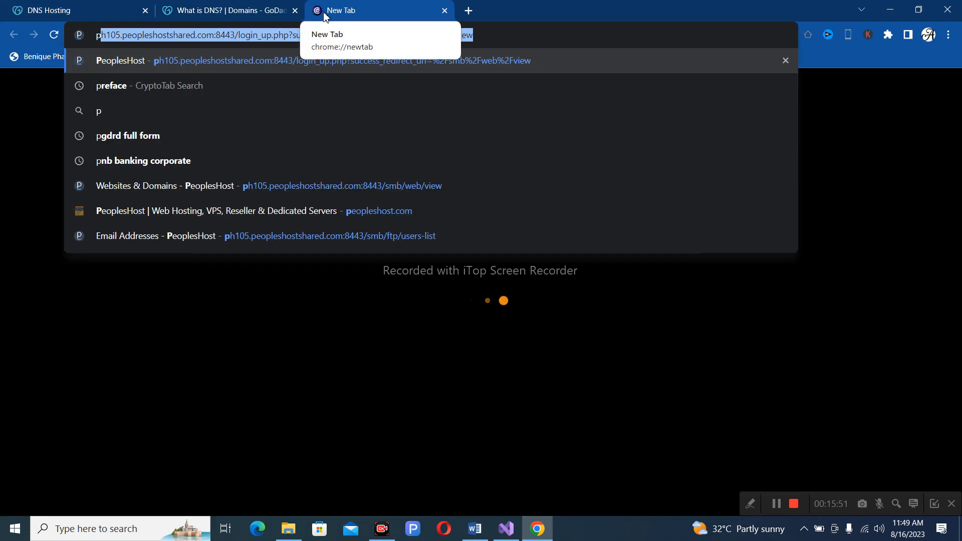
text(h)
key(Return)
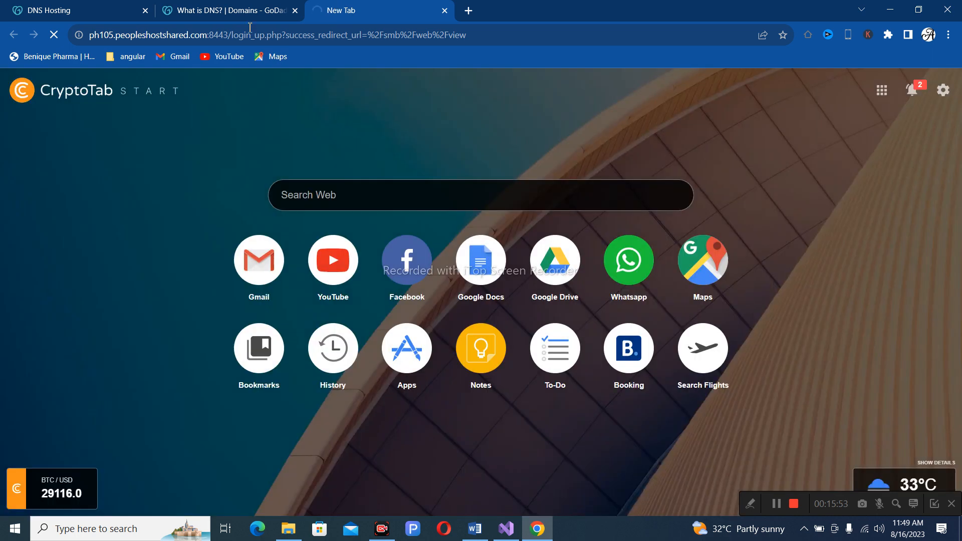
click(227, 15)
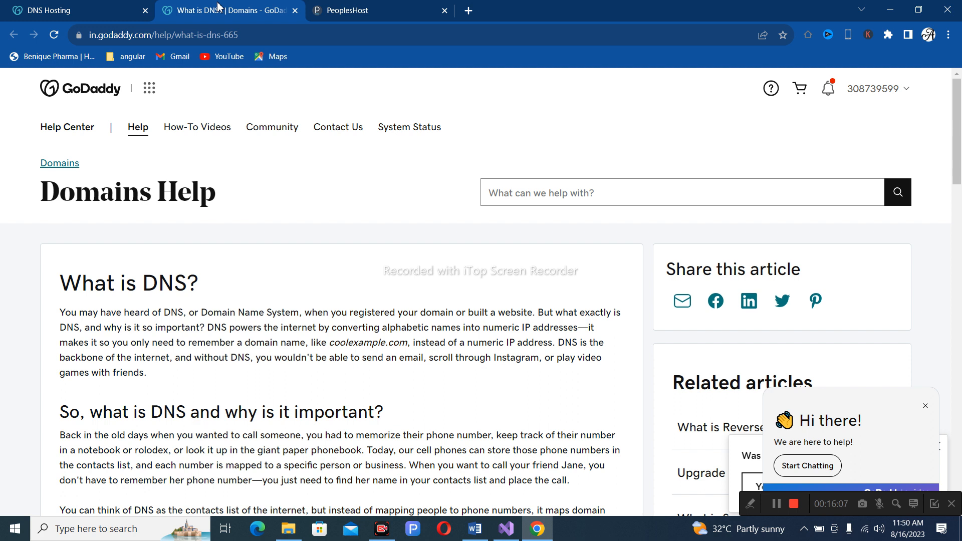
click(63, 10)
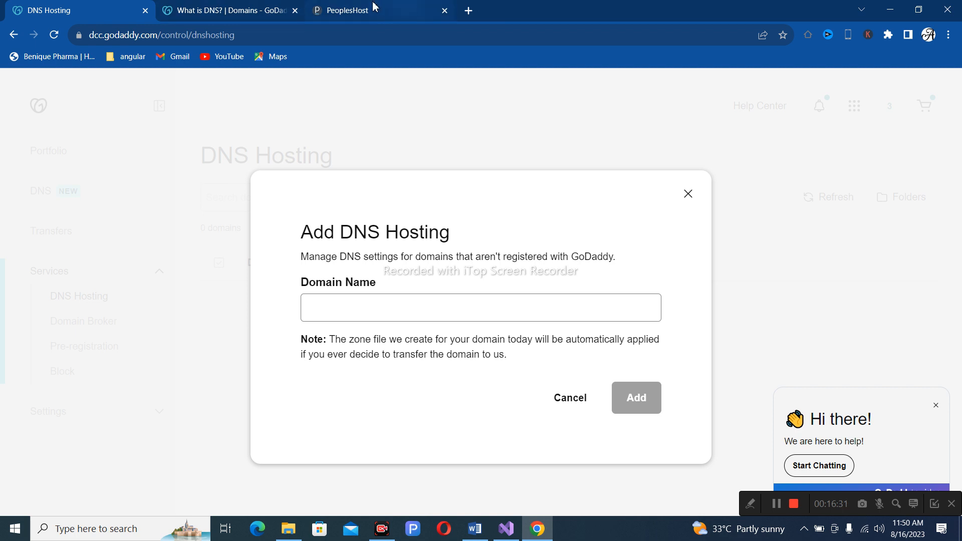
Log in to the PeoplesHost Plesk panel and go back to the GoDaddy DNS Hosting page.
click(409, 6)
click(420, 344)
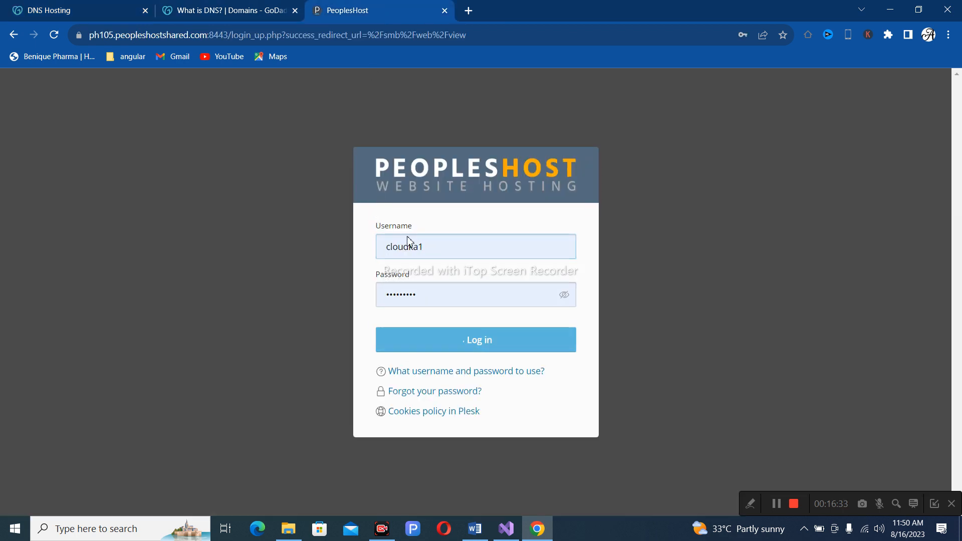
click(269, 10)
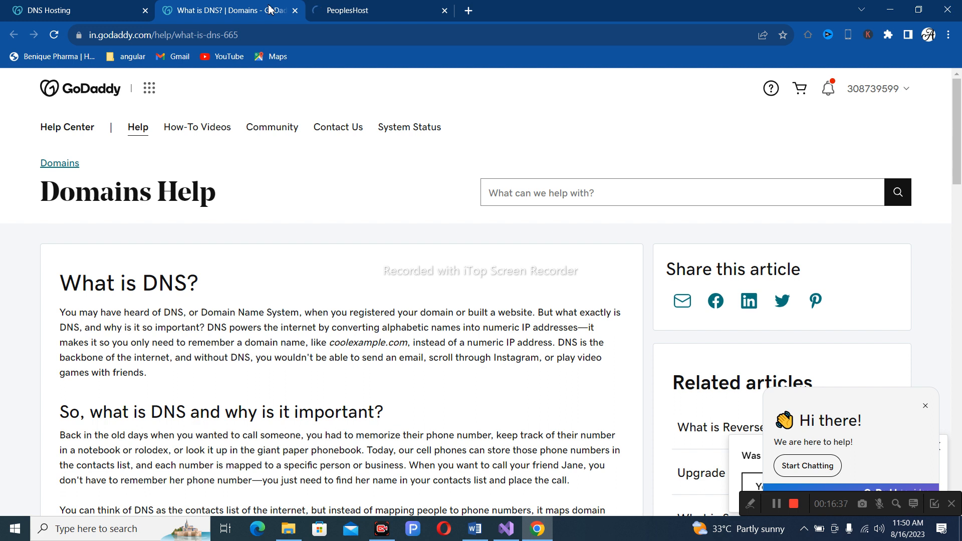
click(70, 10)
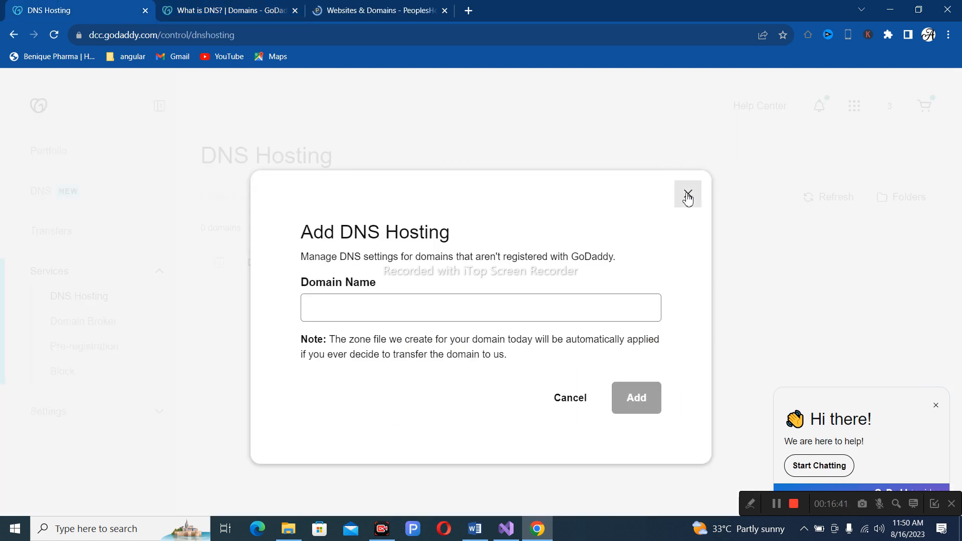
Close the Add DNS Hosting dialog with its X button.
click(688, 194)
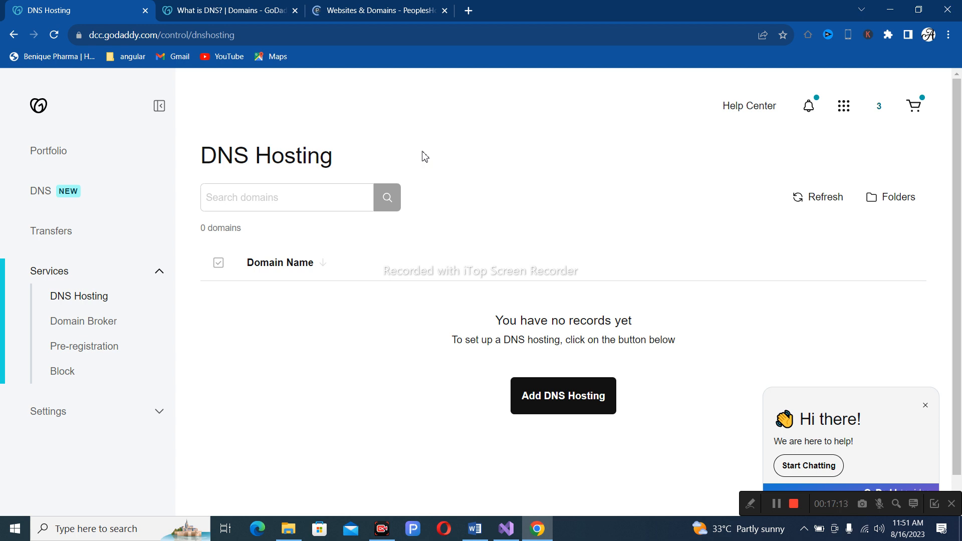
On the Plesk Websites & Domains page, start adding a new domain.
click(409, 6)
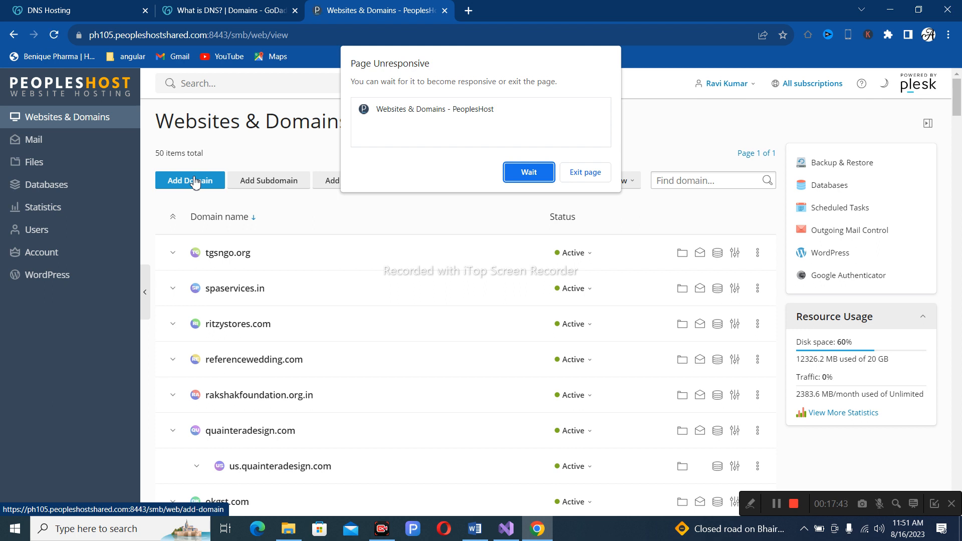
click(195, 182)
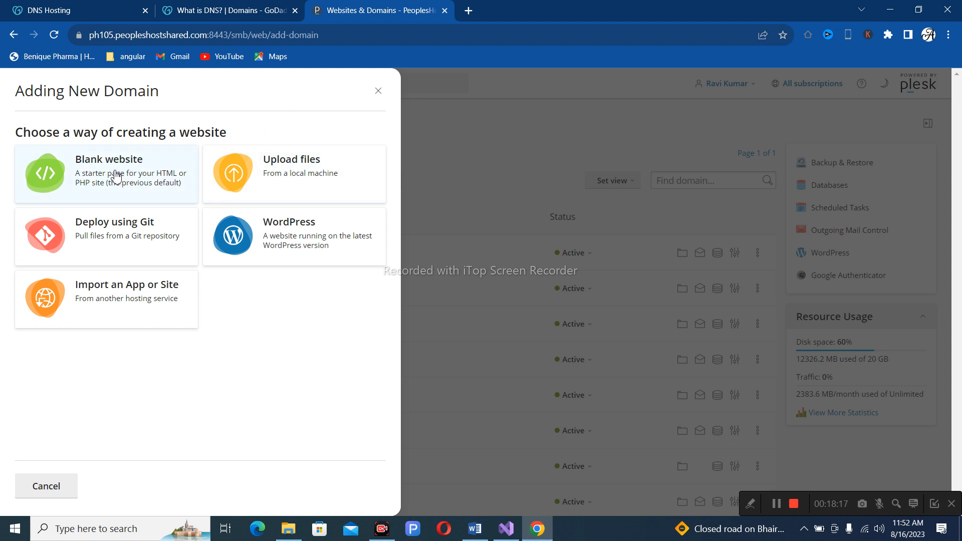
Choose Blank website for the new domain in webspace cloudkartcommerce.com, then return to GoDaddy DNS Hosting.
click(116, 177)
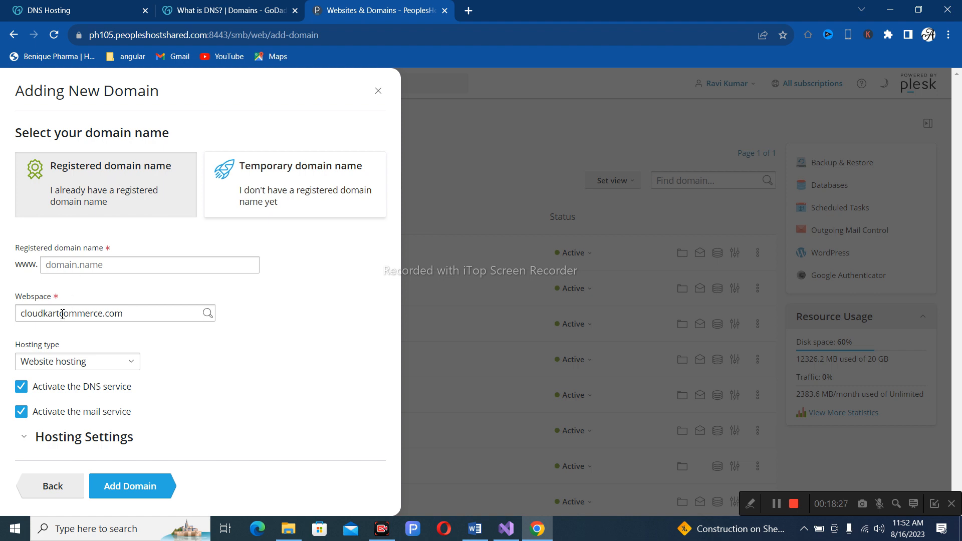
click(67, 266)
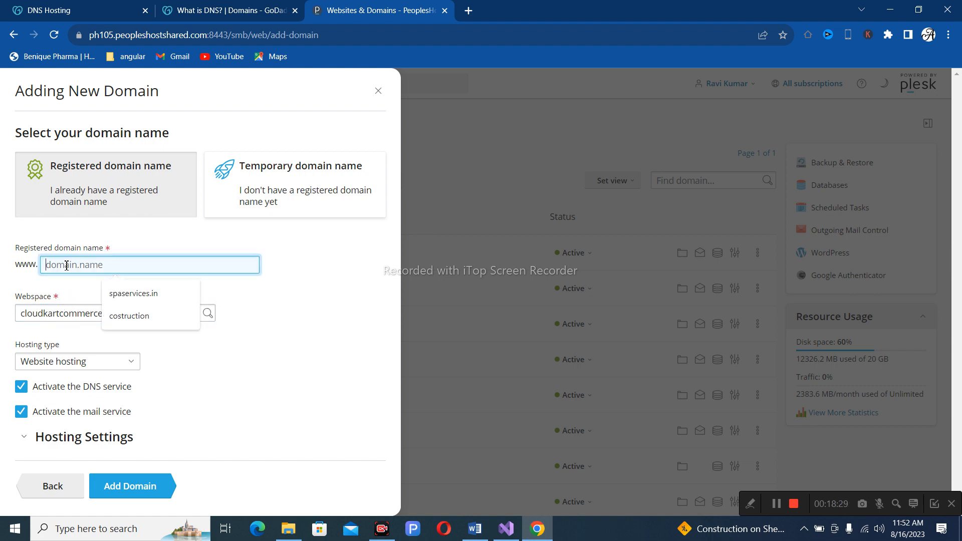
click(75, 10)
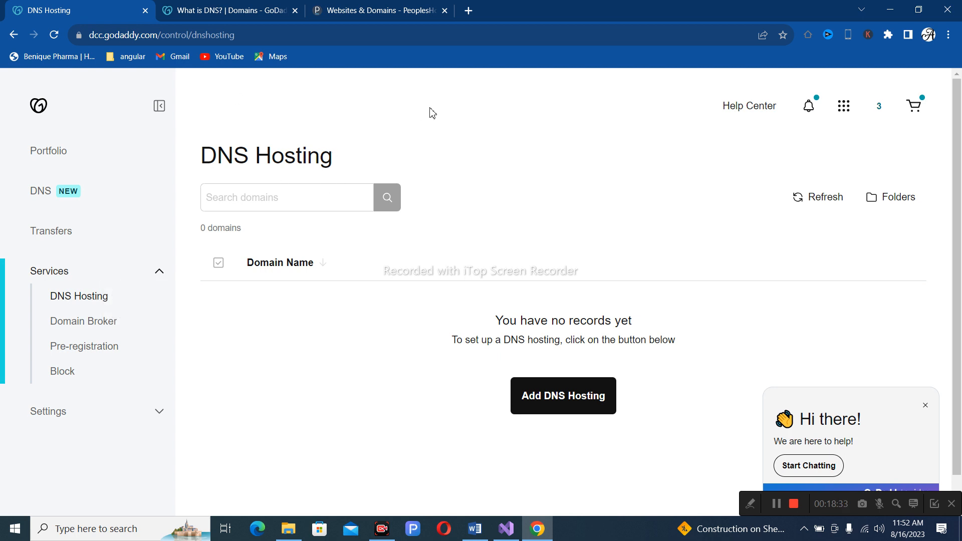
Check the GoDaddy account details, then close the 'What is DNS?' help tab.
click(874, 116)
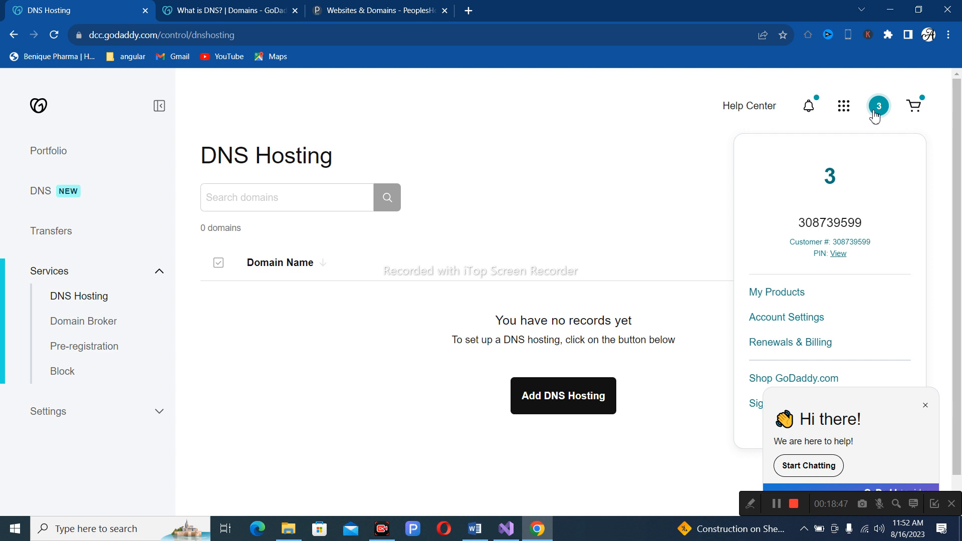
click(224, 6)
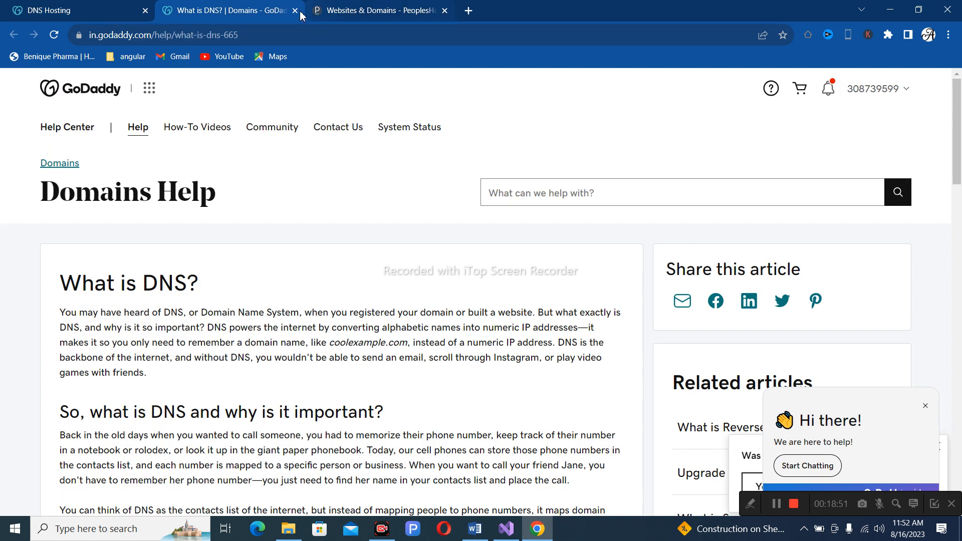
click(295, 11)
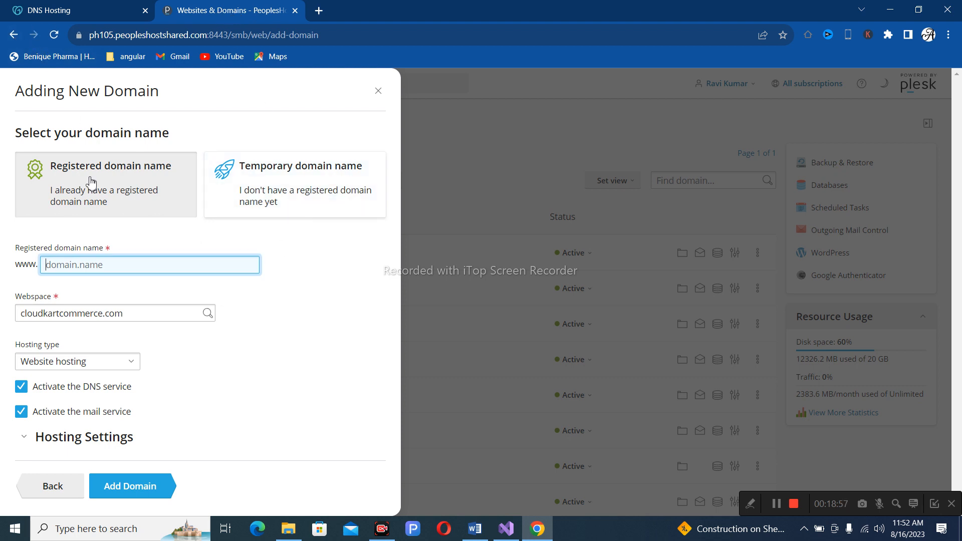
Add domain smartbazaar.com in the cloudkartcommerce.com webspace with DNS and mail enabled.
text(smartbazaar.com)
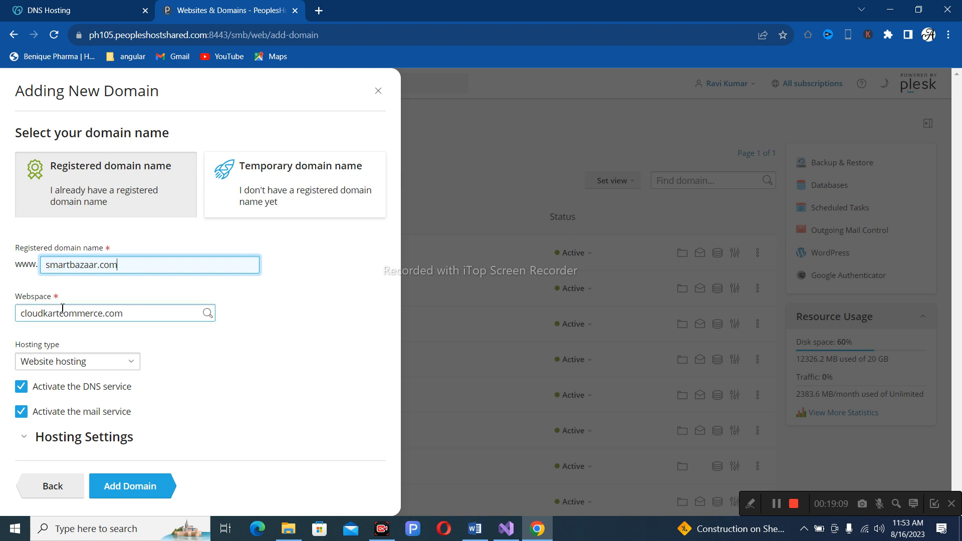
click(117, 319)
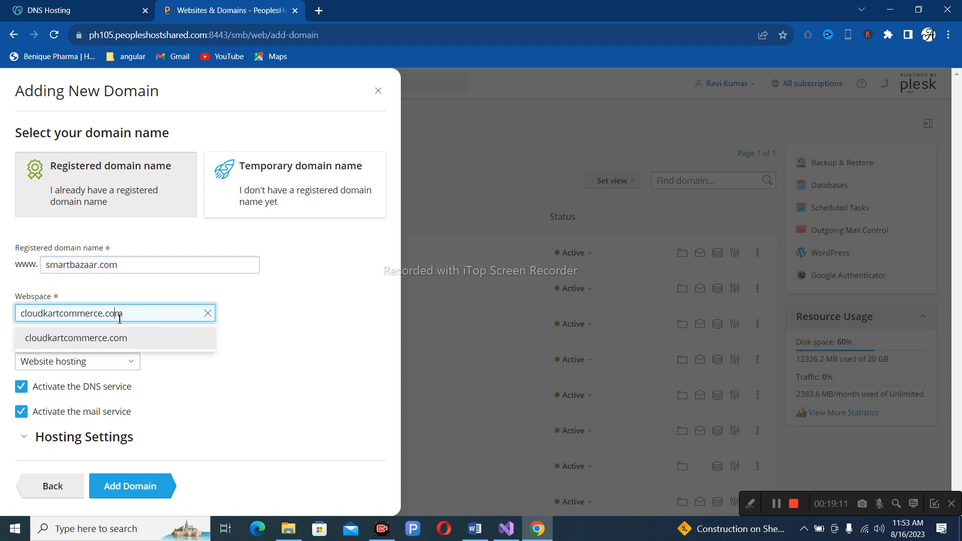
click(249, 344)
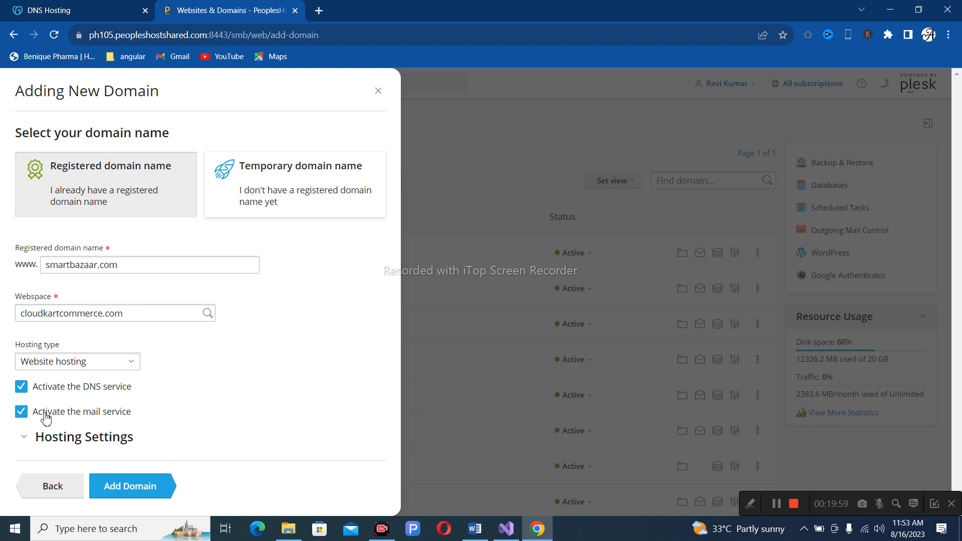
click(109, 491)
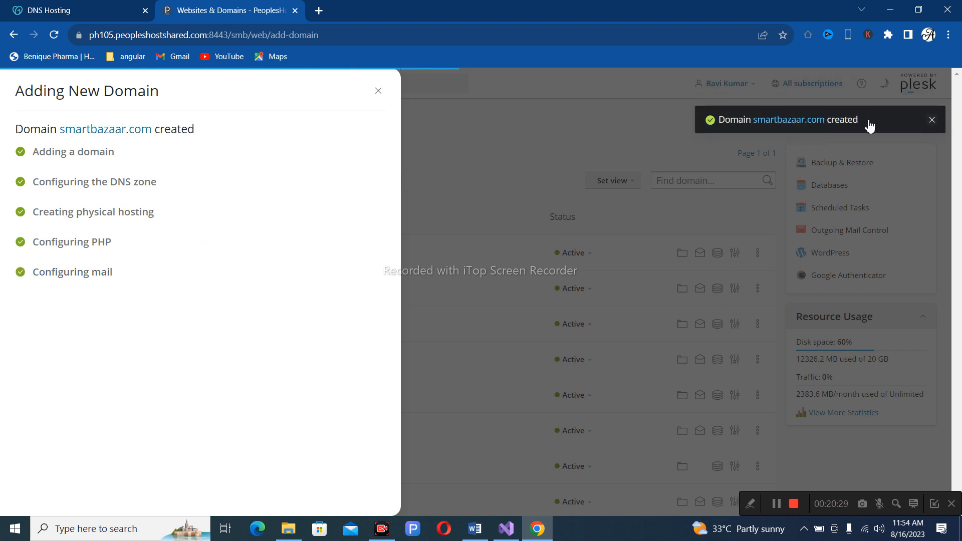
Close the domain creation summary to reach the smartbazaar.com dashboard.
click(379, 95)
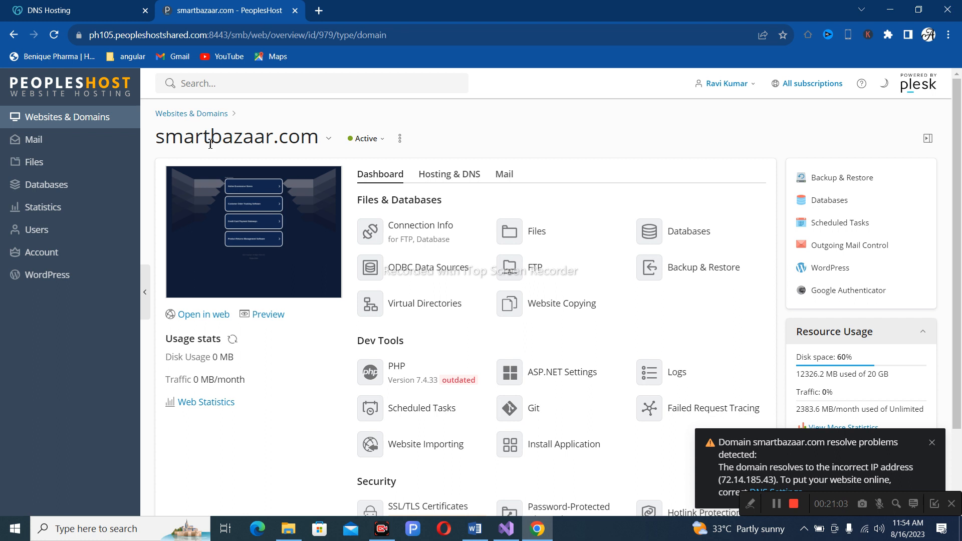
Look over the DNS Hosting page, then open smartbazaar.com's Files in the File Manager.
click(72, 18)
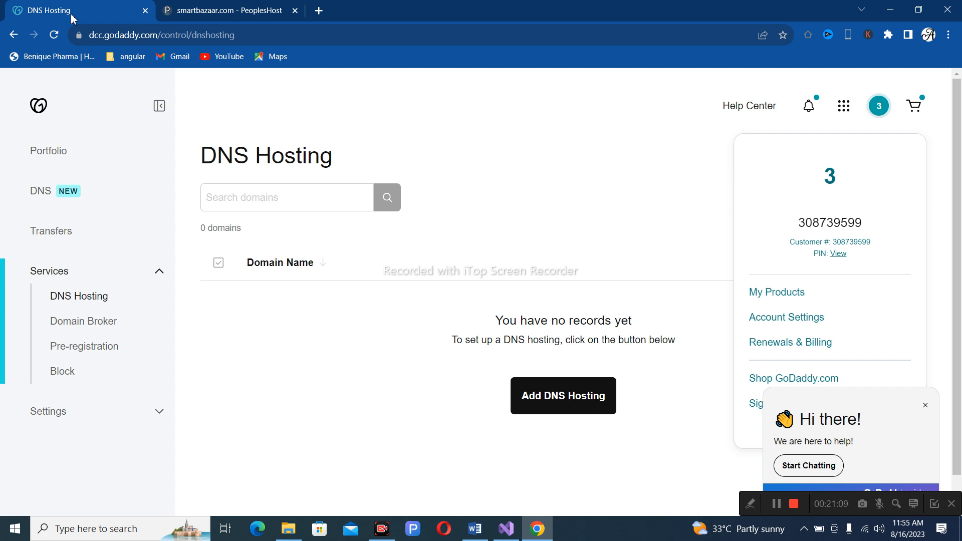
click(198, 11)
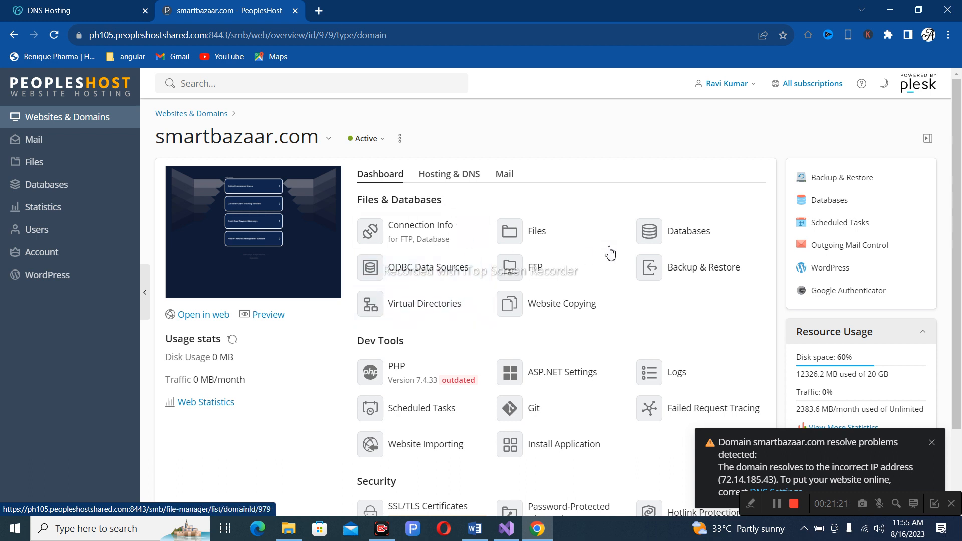
click(526, 234)
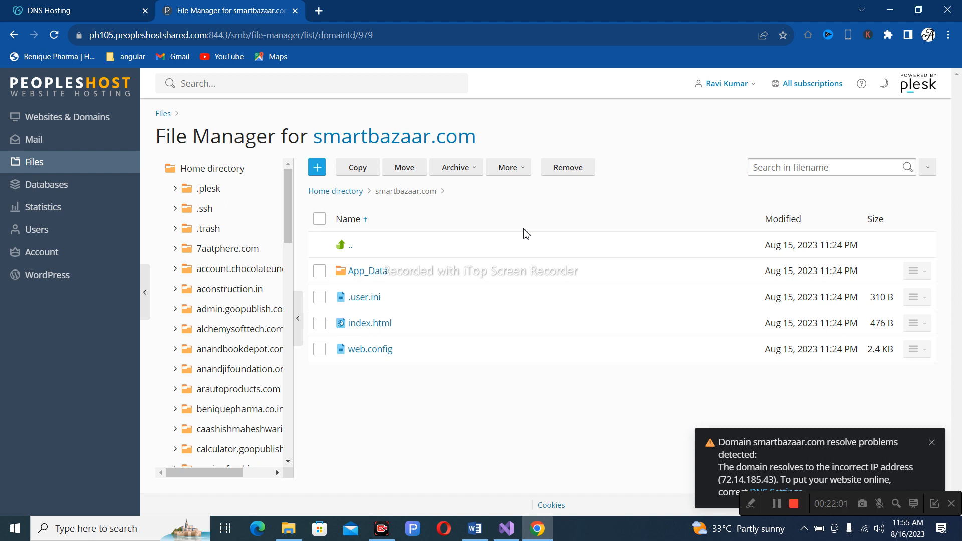
Leave the File Manager and return to the Websites & Domains overview.
click(62, 120)
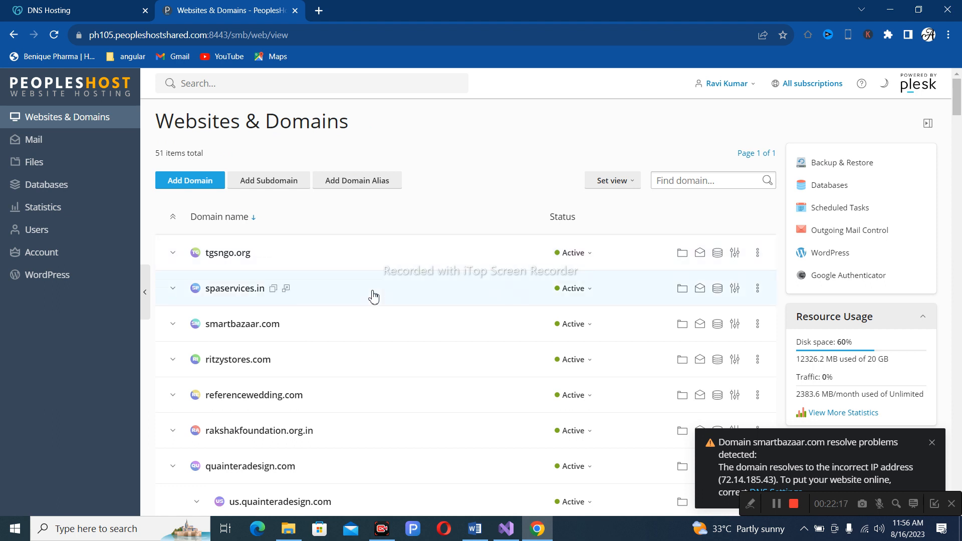
Dismiss the smartbazaar.com resolve-problem notification and review the full hosted domain list.
click(932, 442)
scroll(358, 384, down, 4)
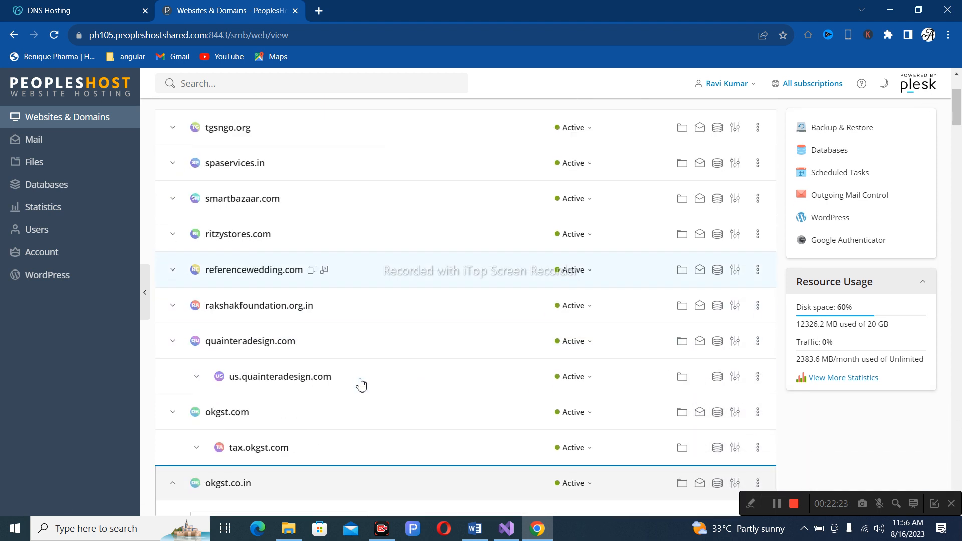
scroll(361, 385, down, 1)
scroll(361, 384, down, 7)
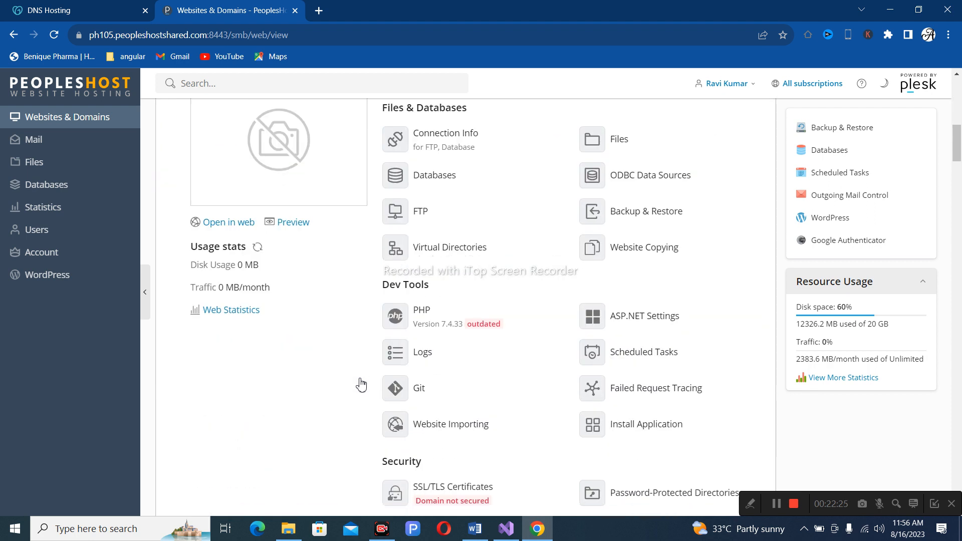
scroll(361, 384, down, 4)
scroll(361, 385, down, 3)
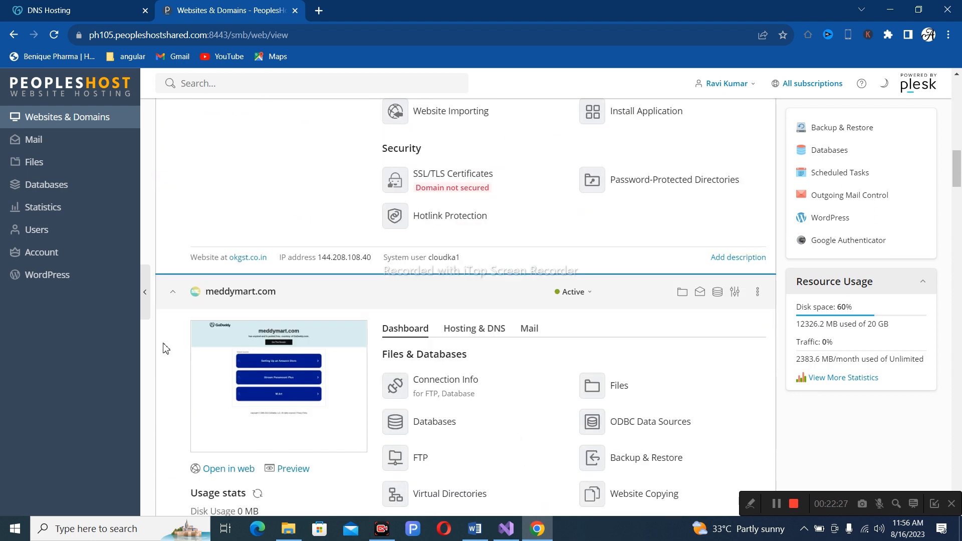
scroll(365, 334, down, 3)
scroll(365, 335, down, 3)
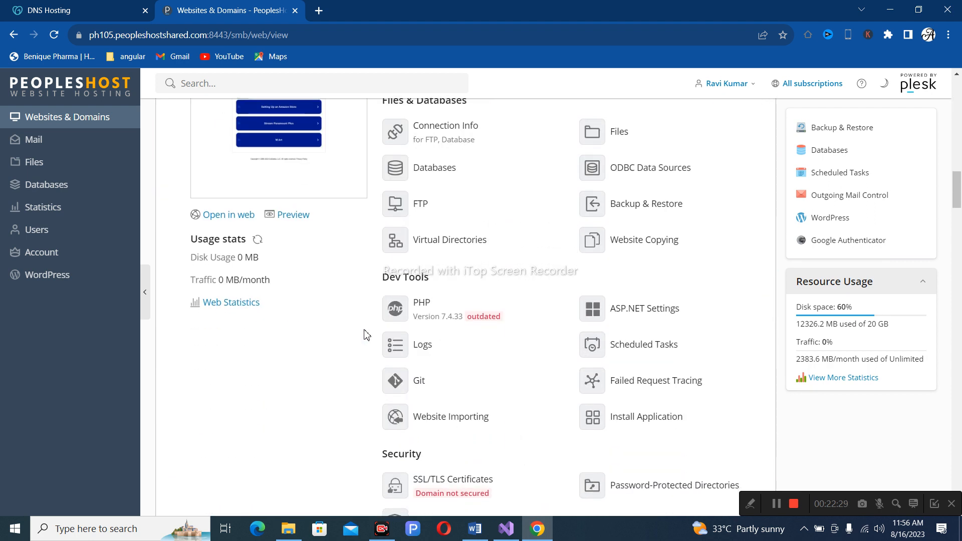
scroll(366, 335, down, 7)
scroll(367, 335, down, 2)
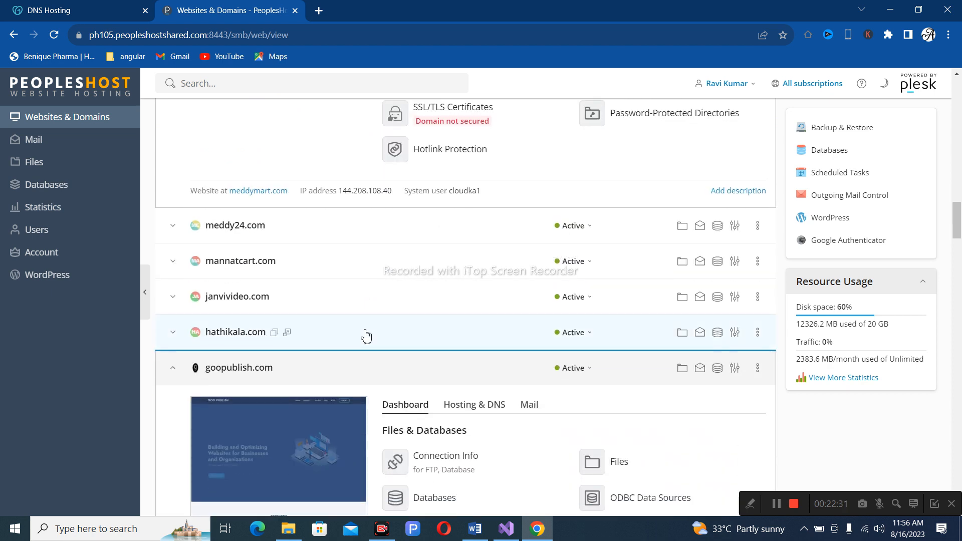
scroll(366, 336, down, 15)
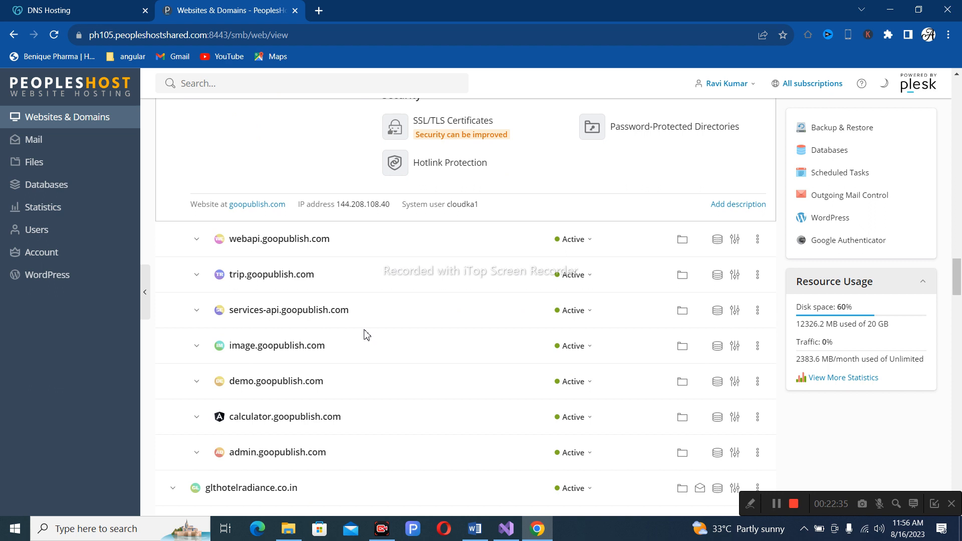
scroll(366, 335, down, 4)
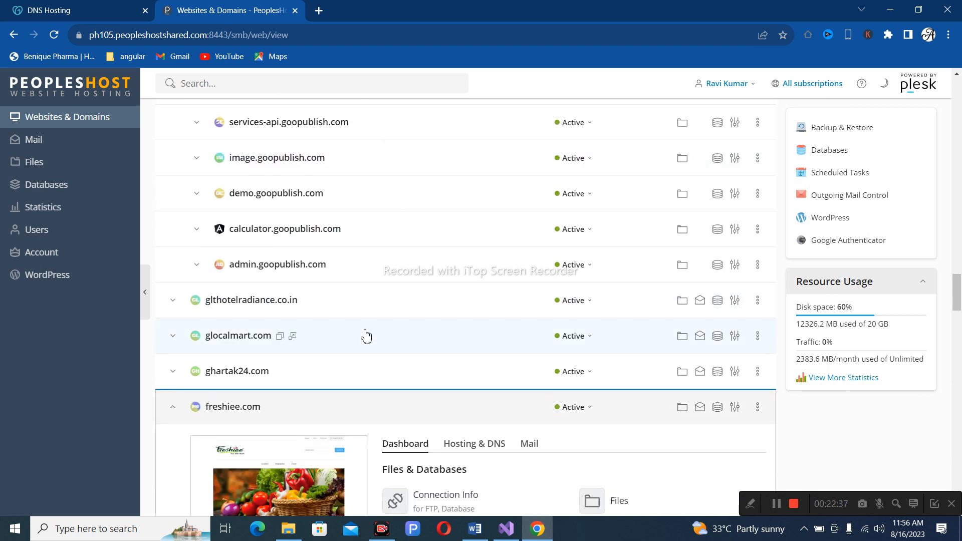
scroll(366, 335, down, 11)
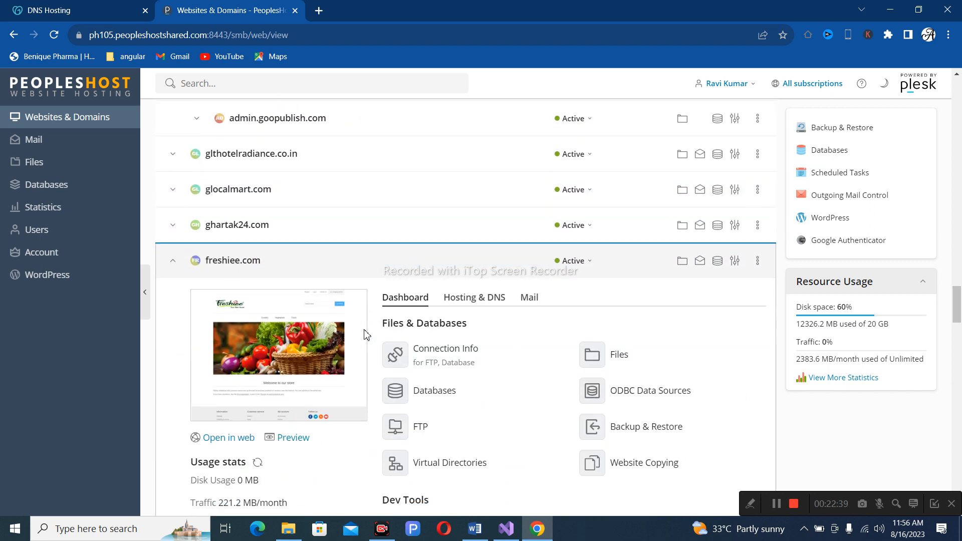
scroll(366, 336, down, 8)
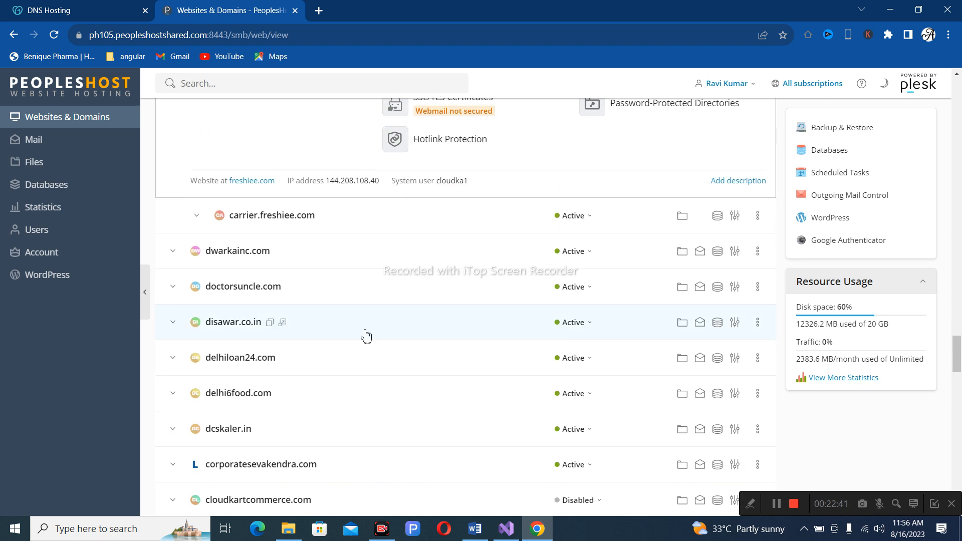
scroll(366, 336, down, 11)
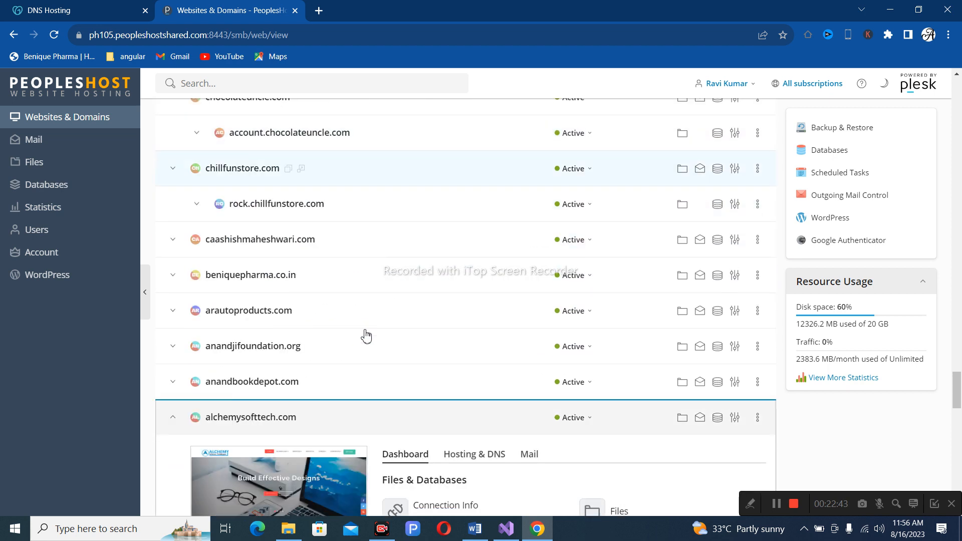
scroll(365, 335, down, 4)
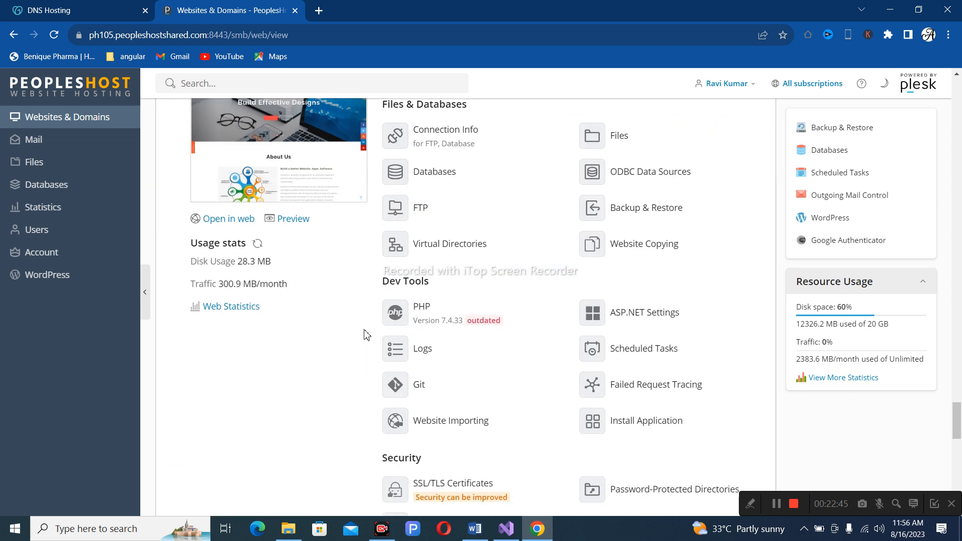
scroll(365, 335, down, 15)
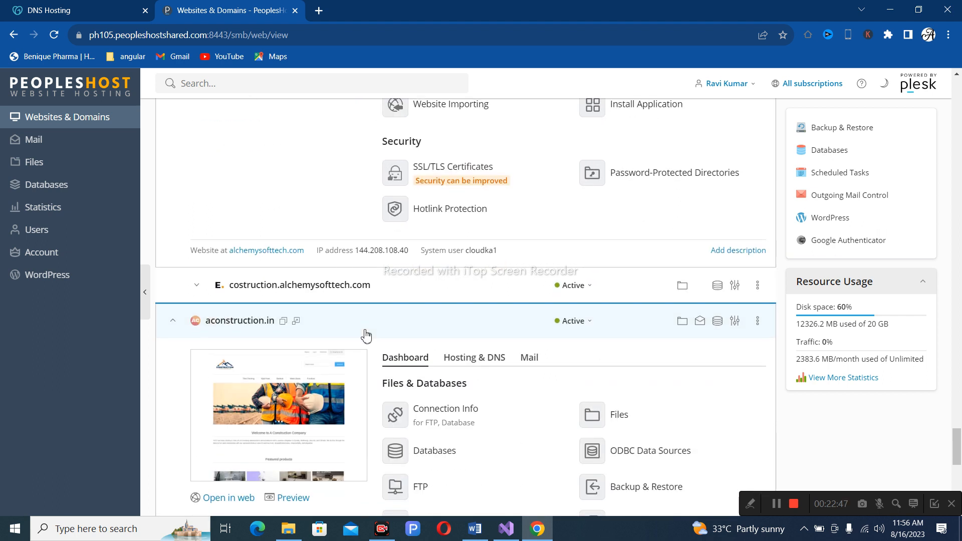
scroll(366, 335, down, 3)
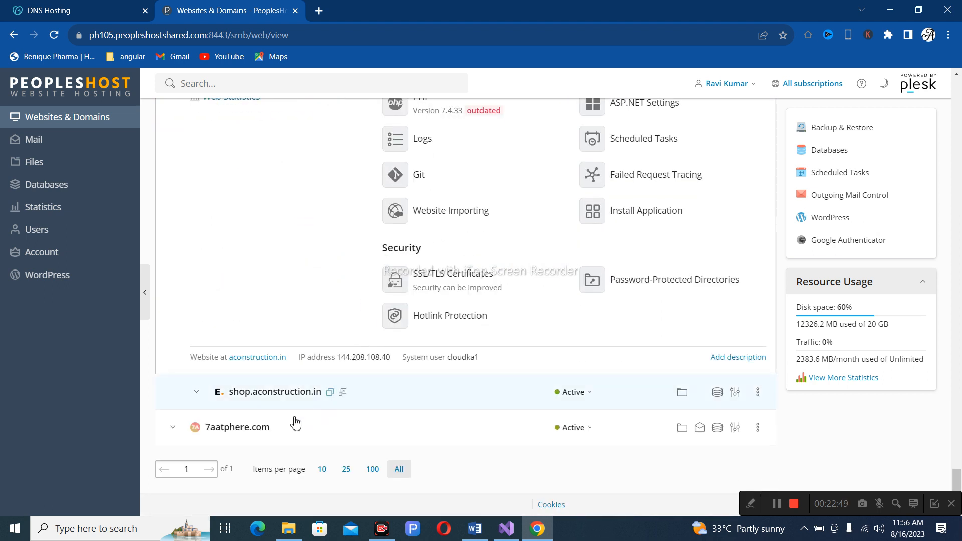
scroll(466, 351, up, 12)
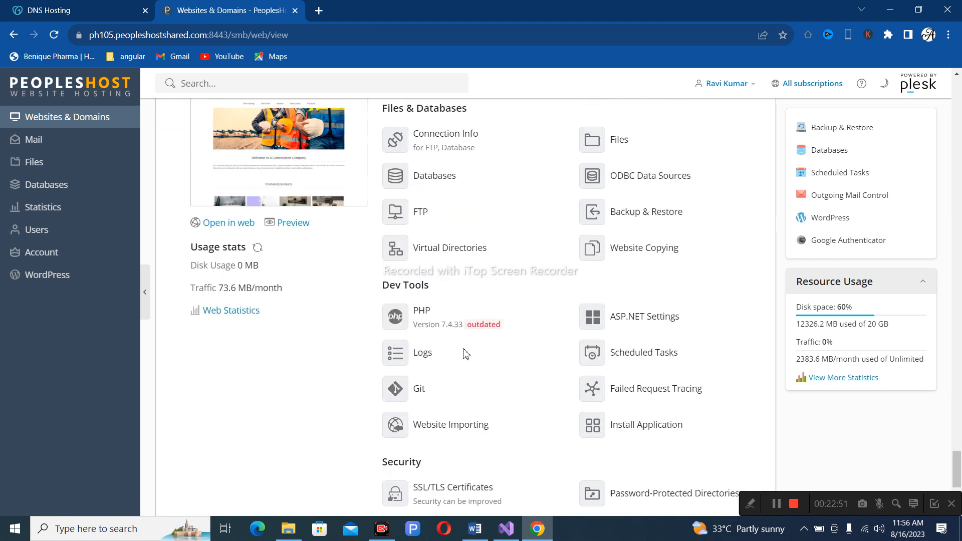
scroll(466, 354, up, 12)
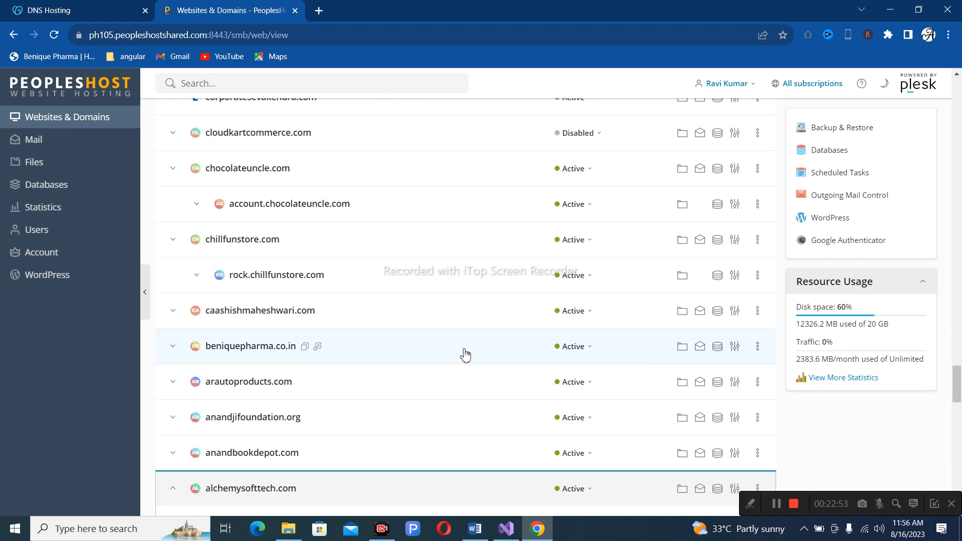
scroll(465, 355, up, 8)
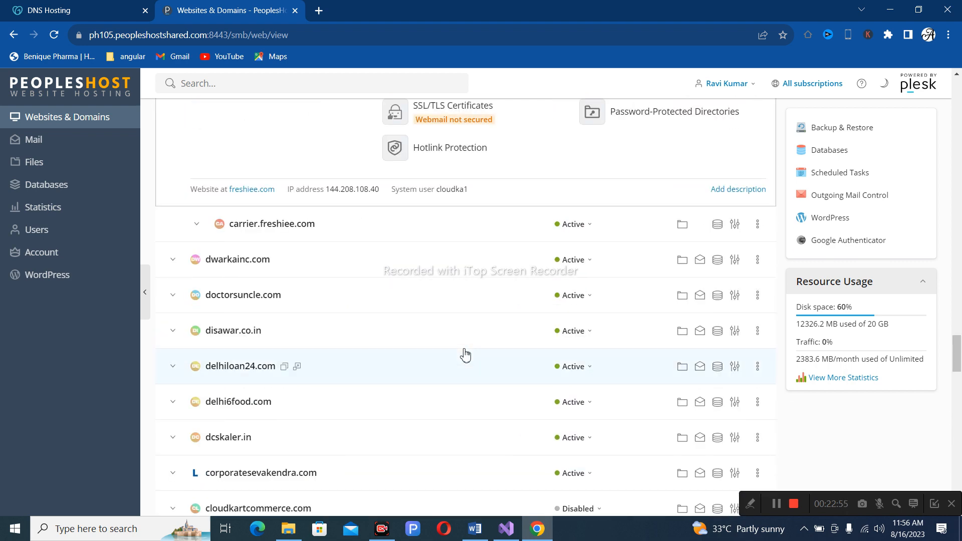
scroll(465, 355, up, 4)
scroll(465, 355, up, 15)
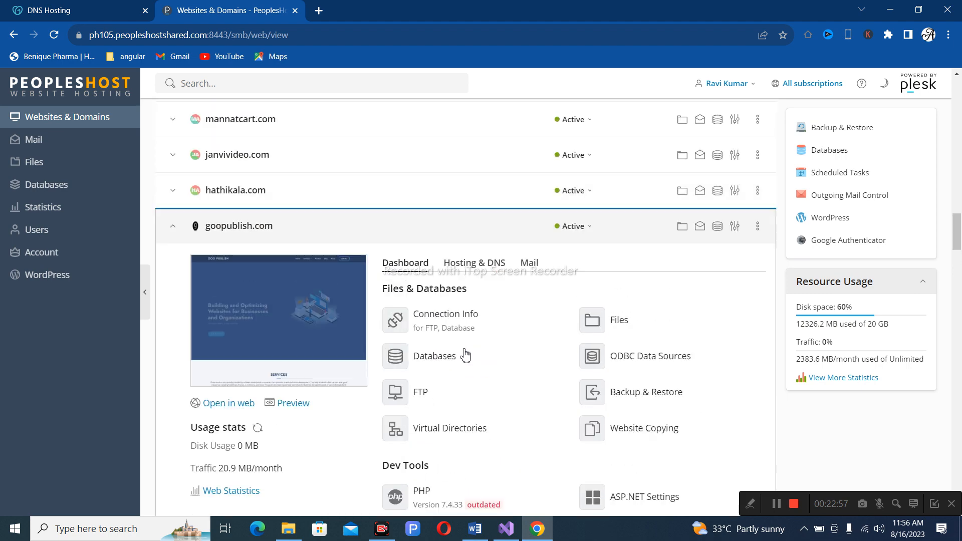
scroll(465, 355, down, 10)
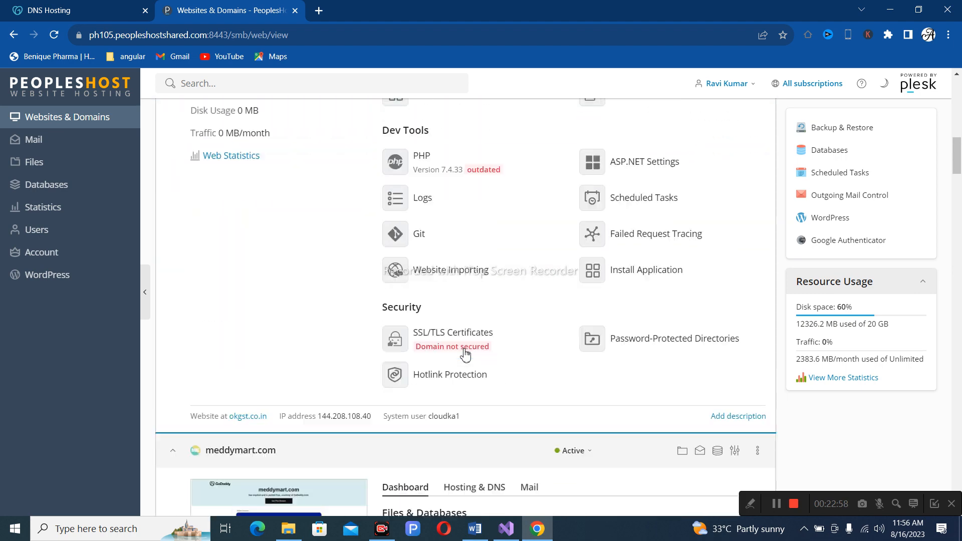
scroll(465, 354, up, 15)
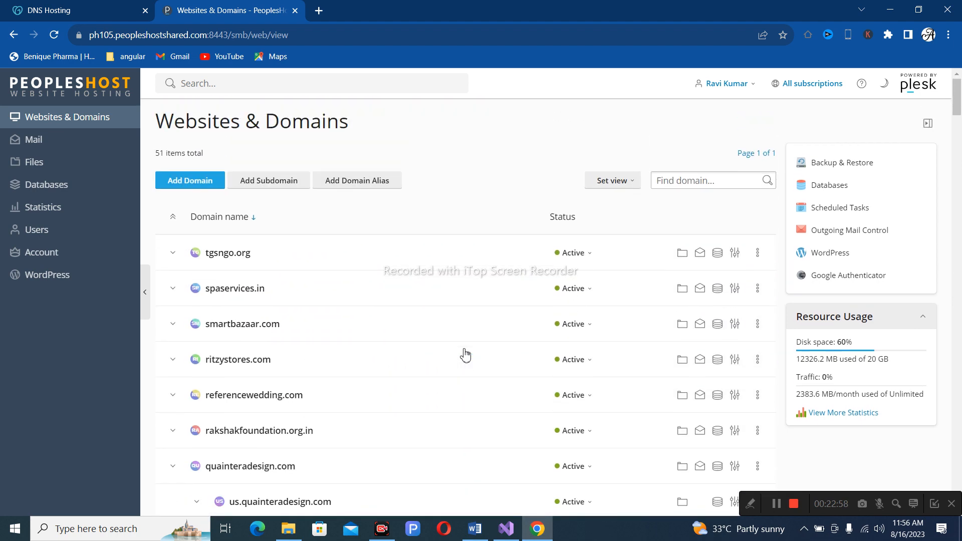
scroll(351, 326, down, 5)
scroll(236, 180, up, 3)
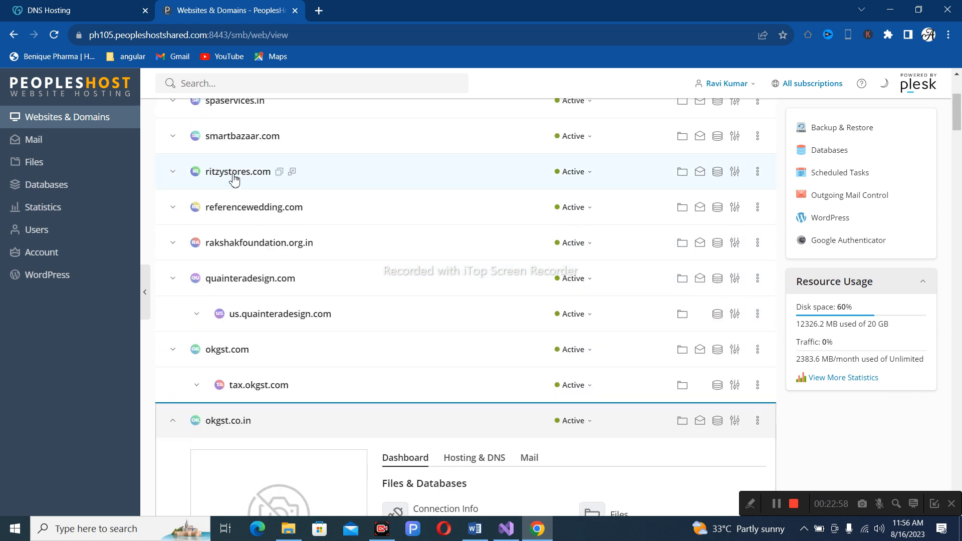
scroll(236, 180, up, 1)
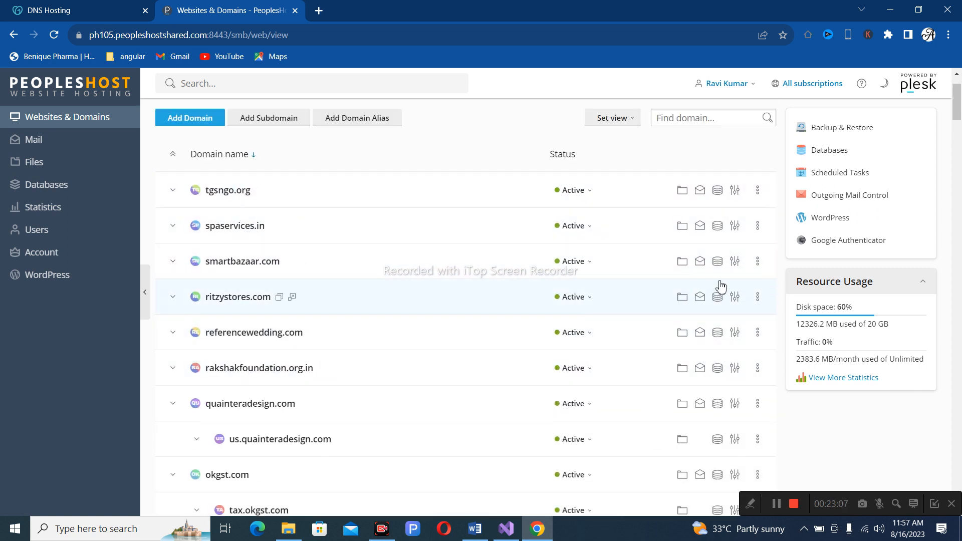
Remove the smartbazaar.com website from its more-actions menu and confirm the deletion.
click(757, 262)
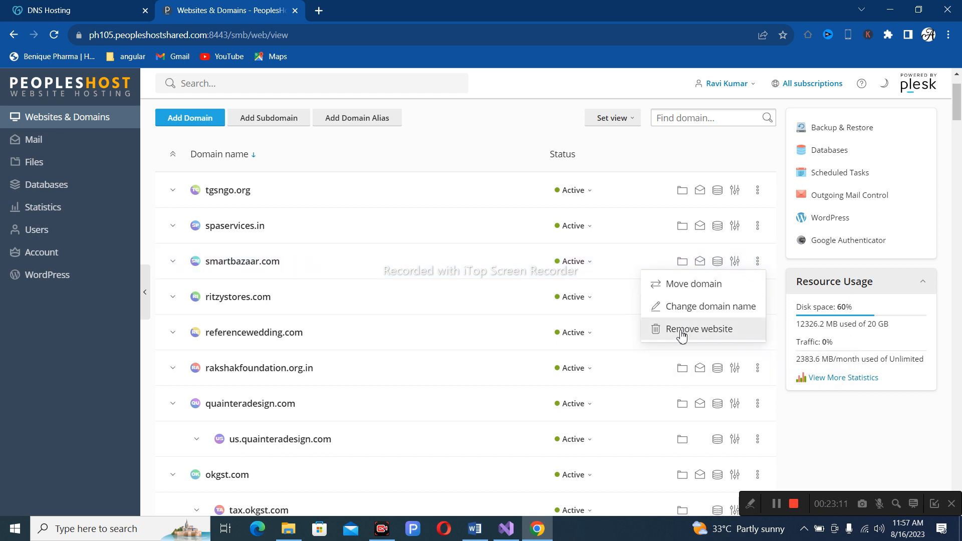
click(680, 331)
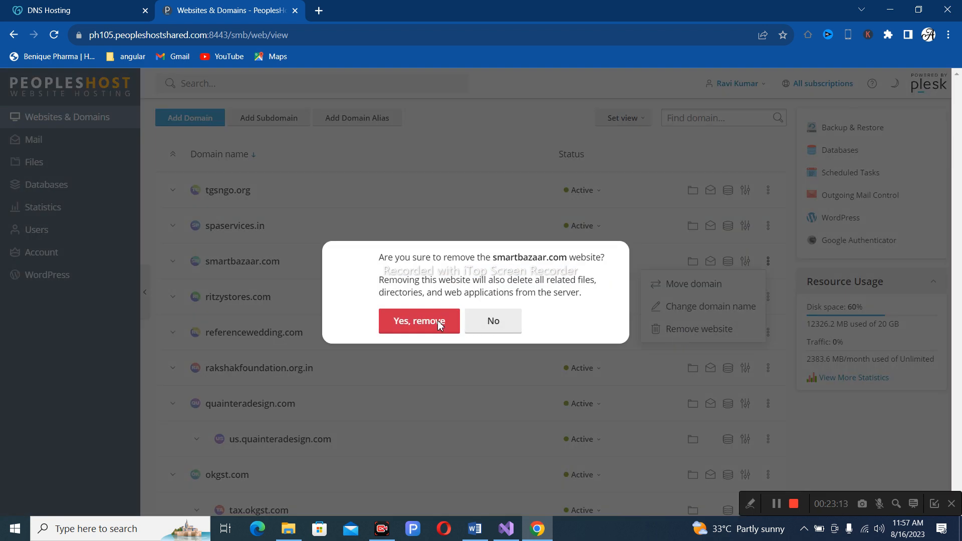
click(439, 323)
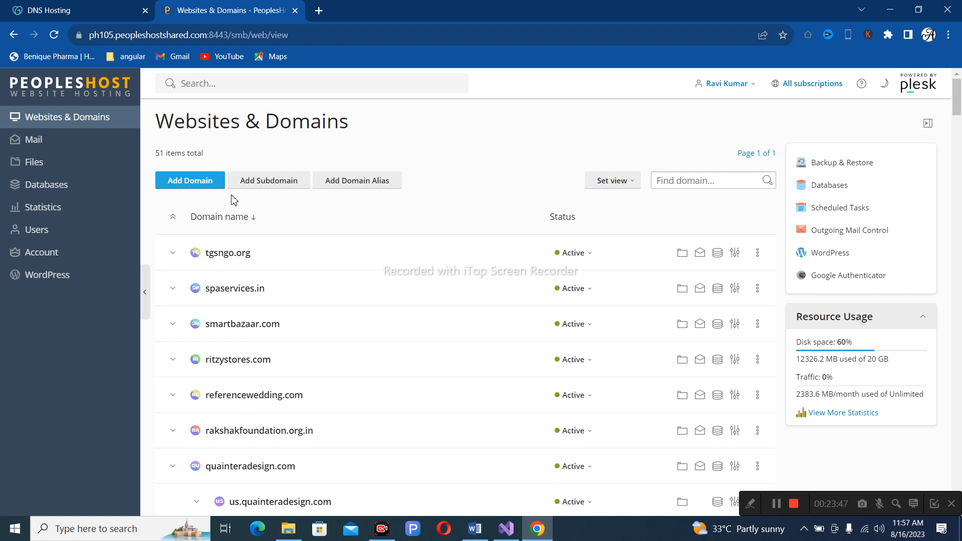
Create subdomain 'shop' under alchemysofttech.com with document root shop.alchemysofttech.com.
click(280, 191)
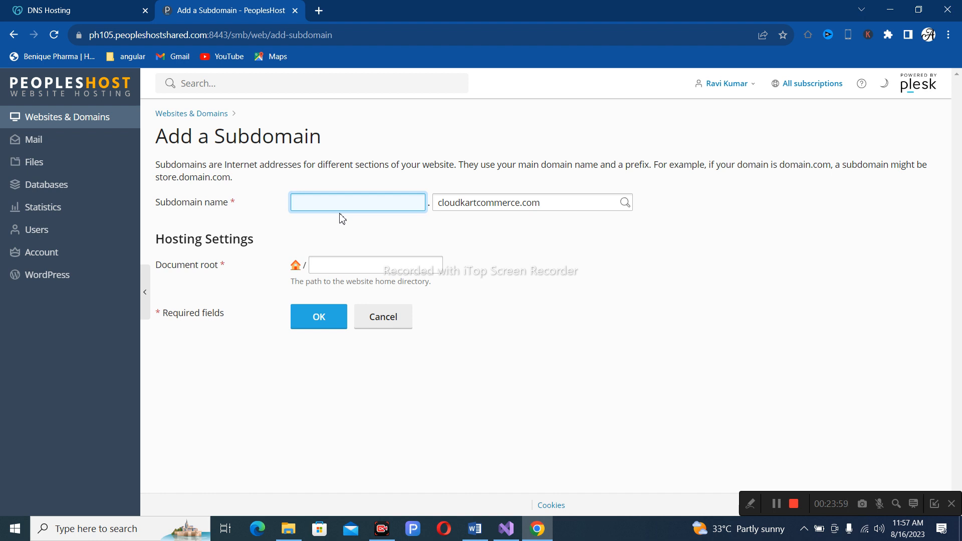
text(shop)
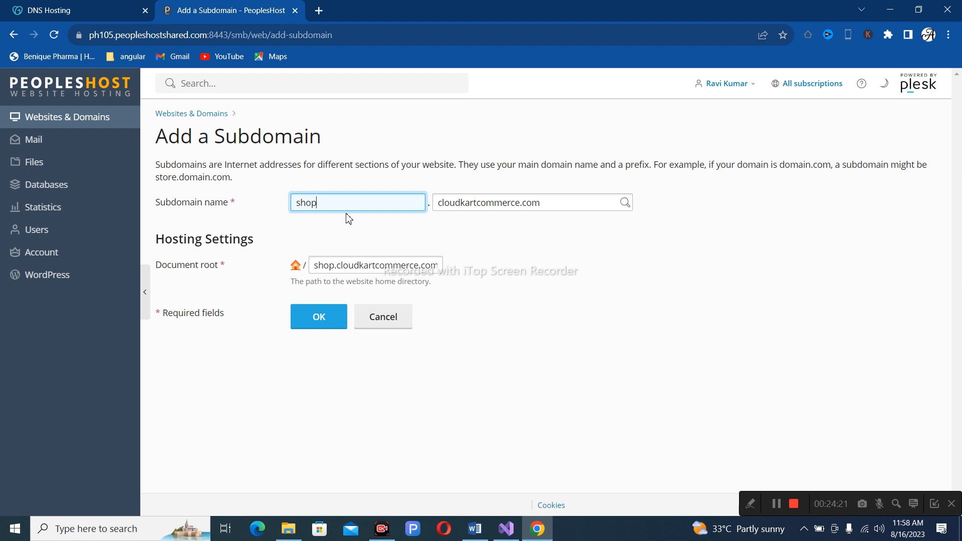
click(544, 204)
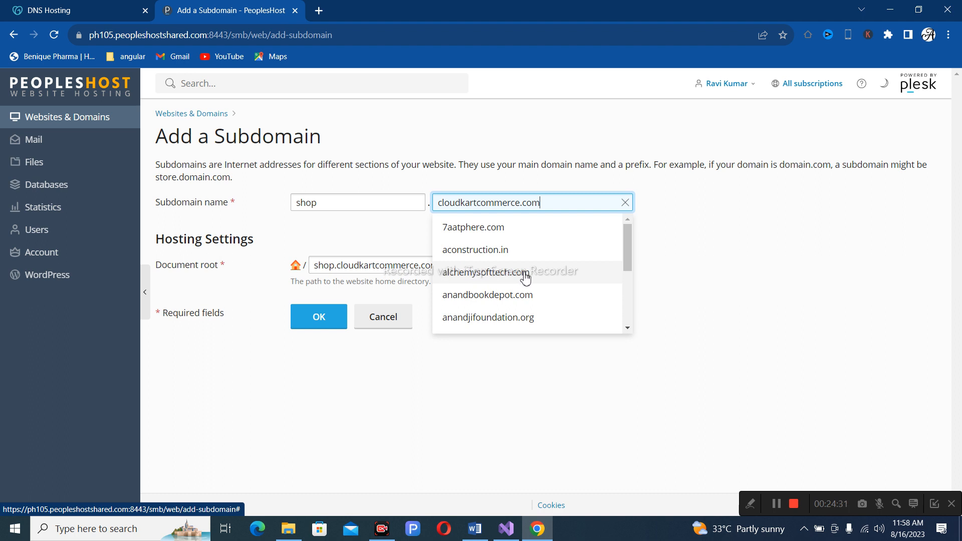
click(524, 275)
click(362, 203)
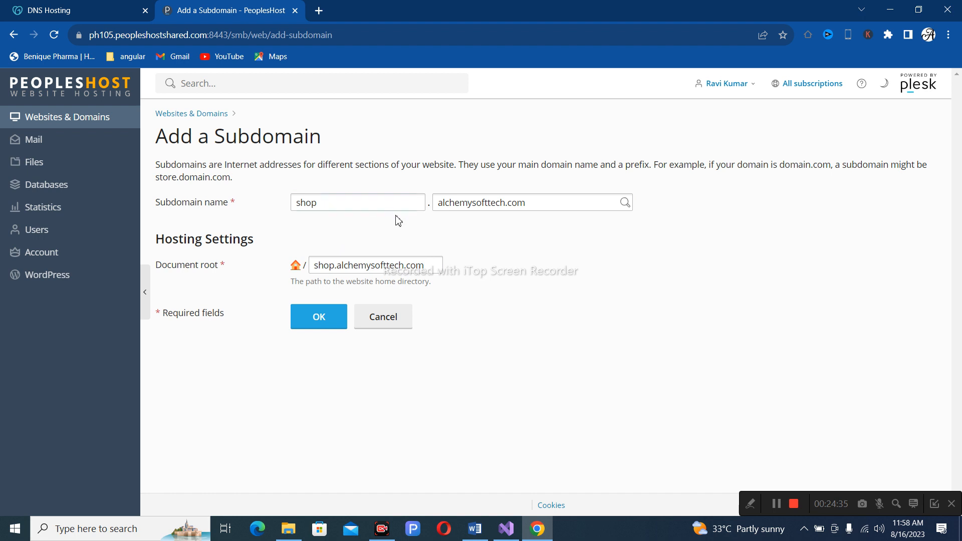
click(545, 202)
click(435, 270)
click(325, 316)
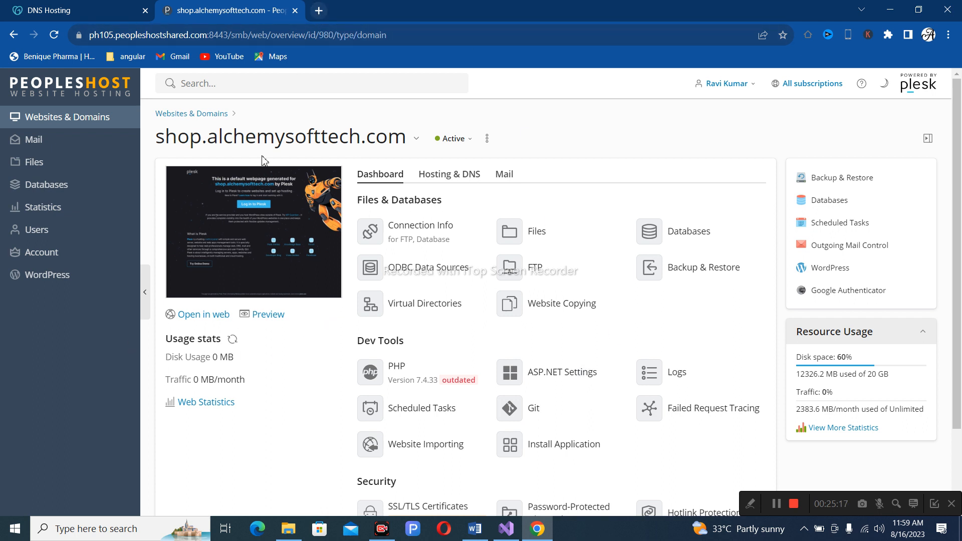
Select the shop.alchemysofttech.com name in the dashboard title and bring up its context menu.
drag(407, 141, 157, 137)
right_click(157, 136)
Copy shop.alchemysofttech.com and load it in a new Chrome tab to see the placeholder page.
click(200, 144)
click(318, 10)
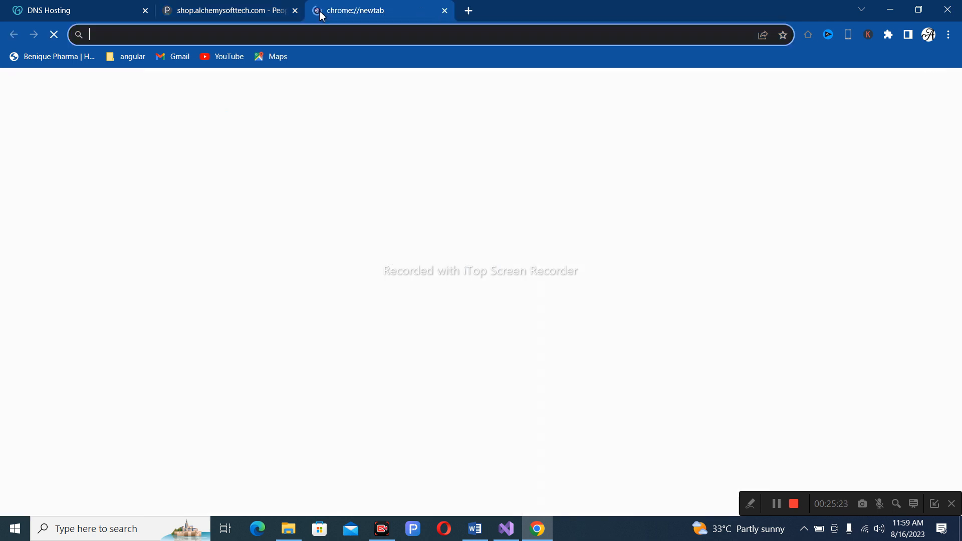
key(ctrl+v)
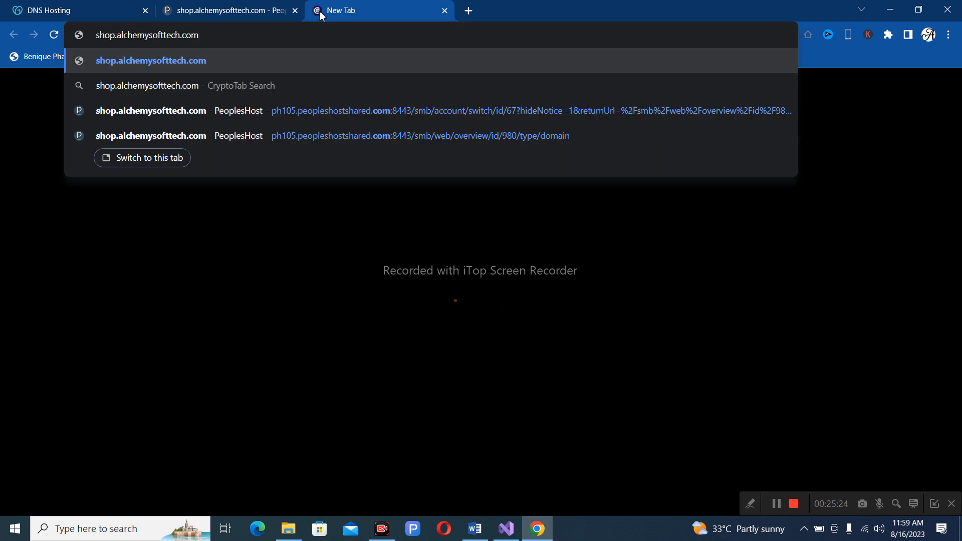
key(Return)
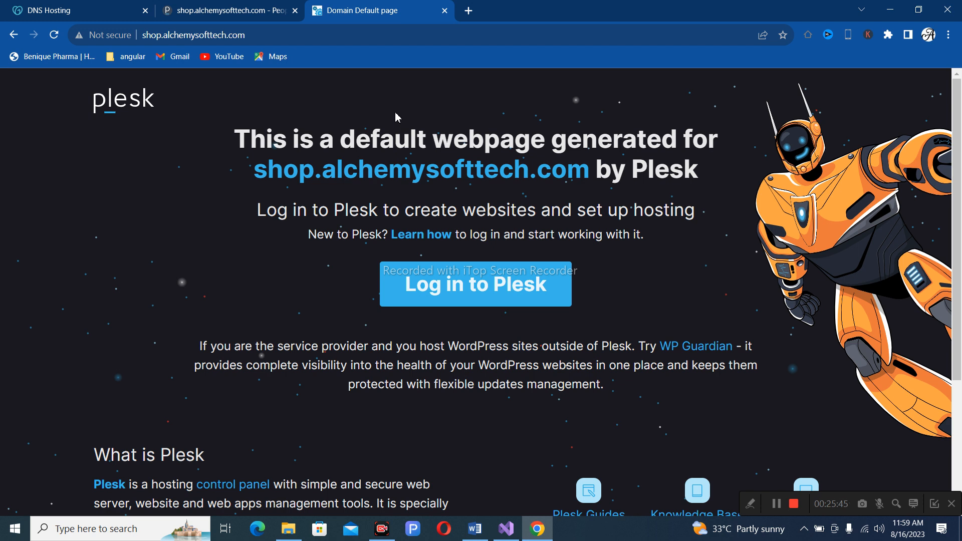
click(513, 533)
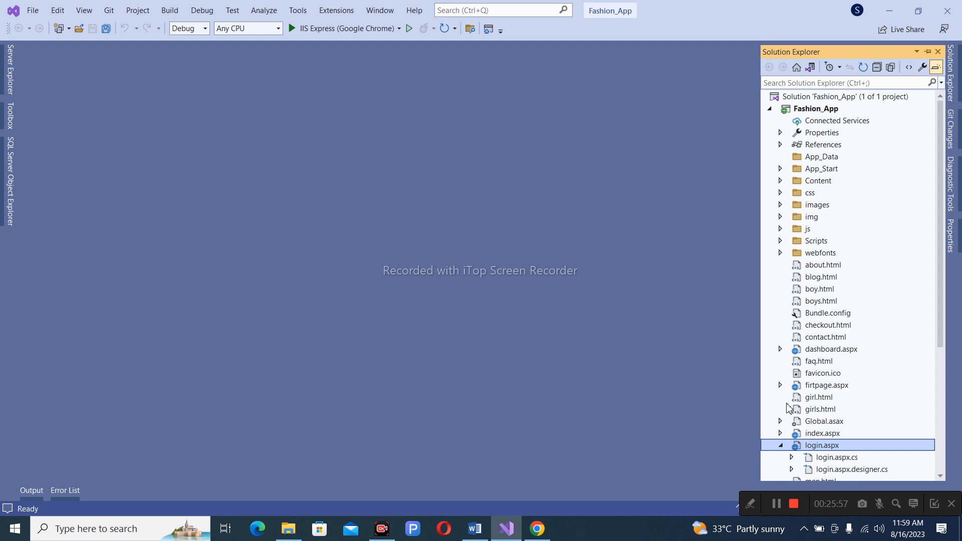
Expand index.aspx in Solution Explorer, then choose Publish... on the Fashion_App project.
scroll(834, 382, down, 3)
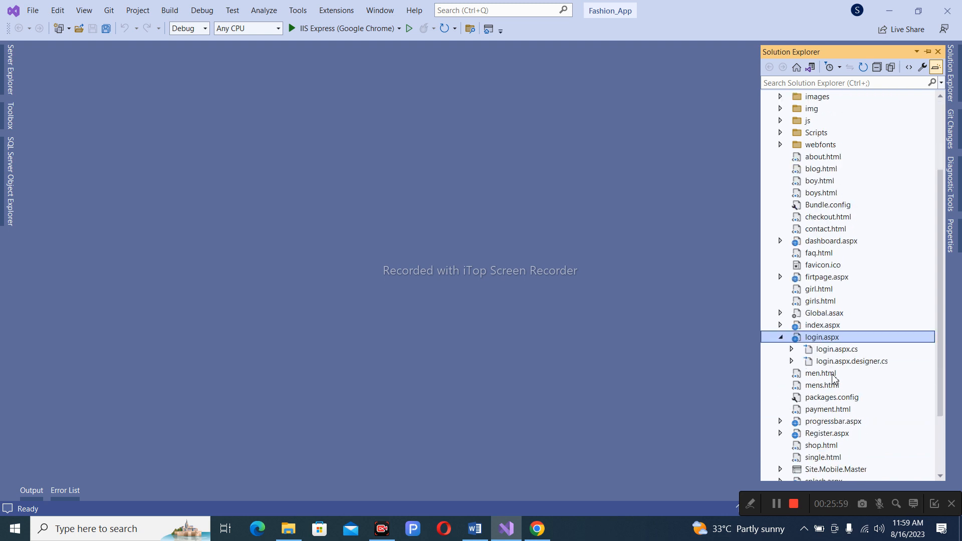
click(780, 326)
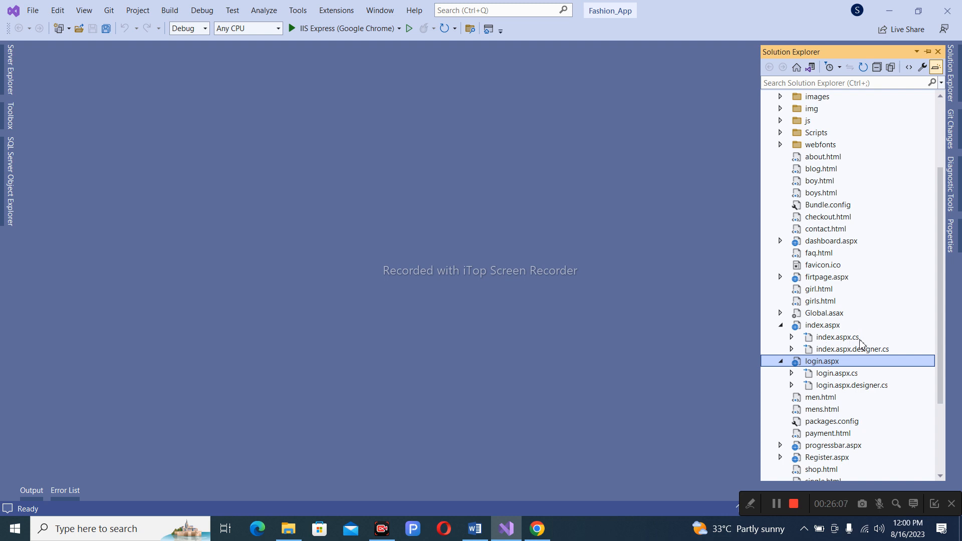
scroll(792, 241, up, 3)
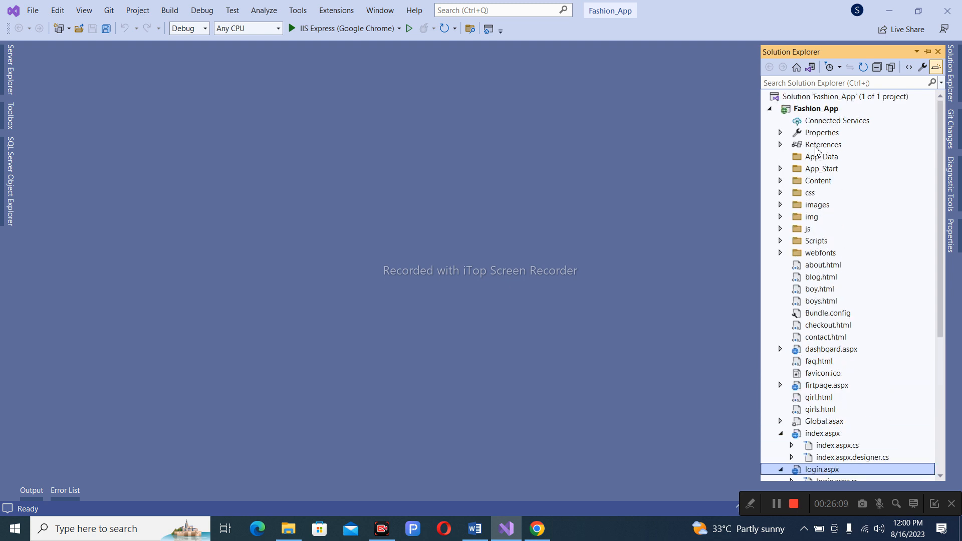
click(829, 114)
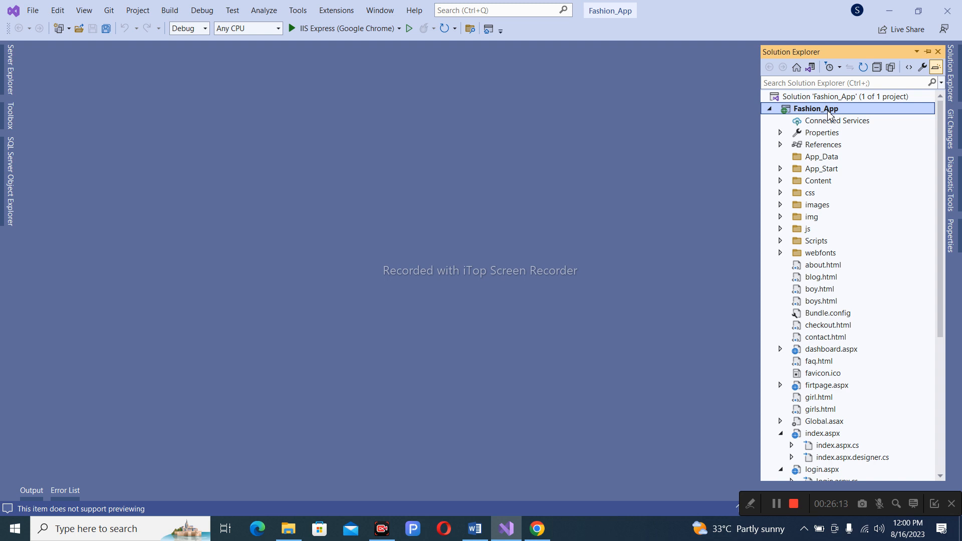
right_click(829, 114)
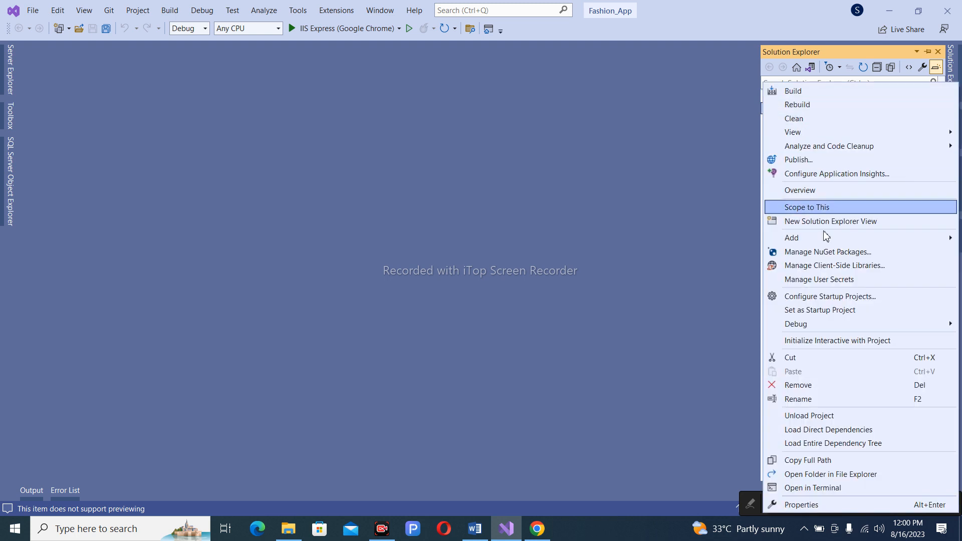
click(817, 161)
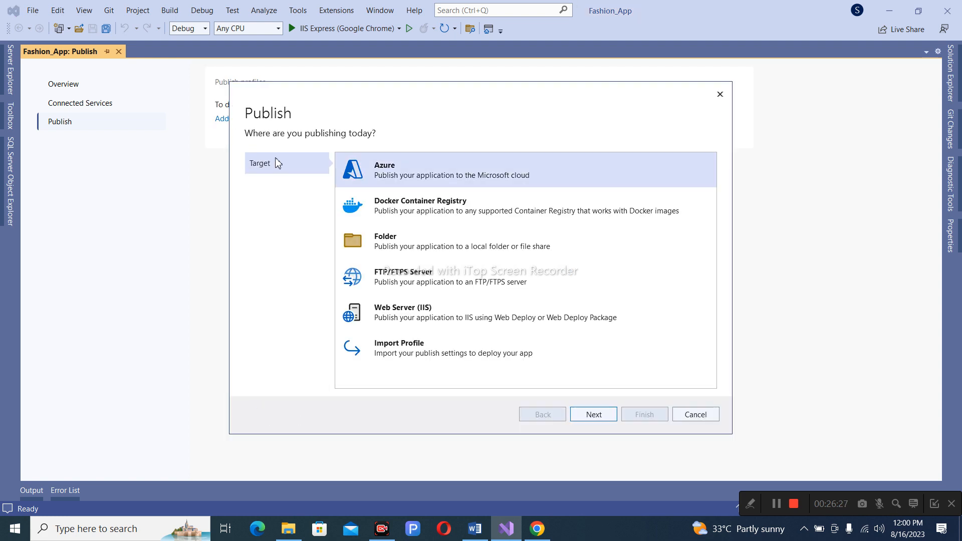
Create a Folder publish profile targeting a new Desktop folder named 'shop'.
click(414, 245)
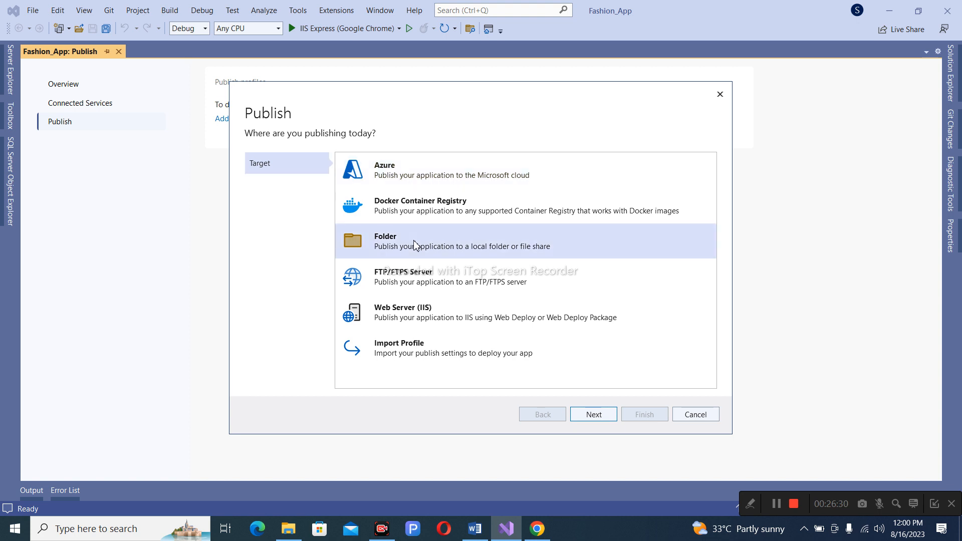
click(584, 413)
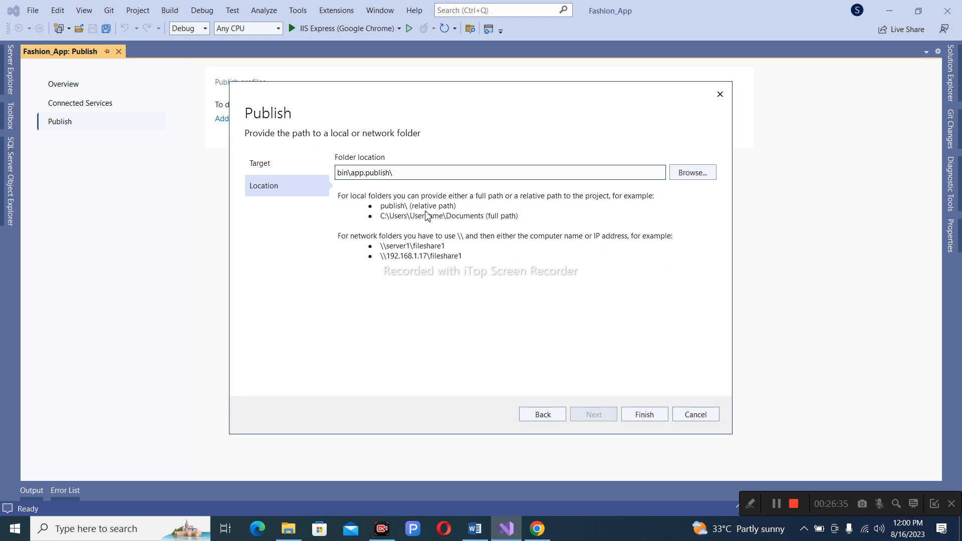
click(688, 174)
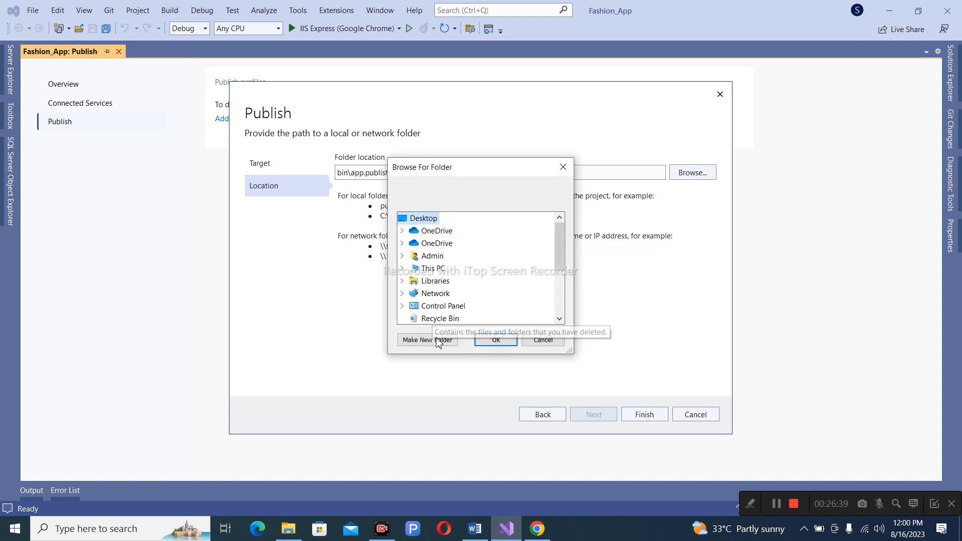
click(421, 345)
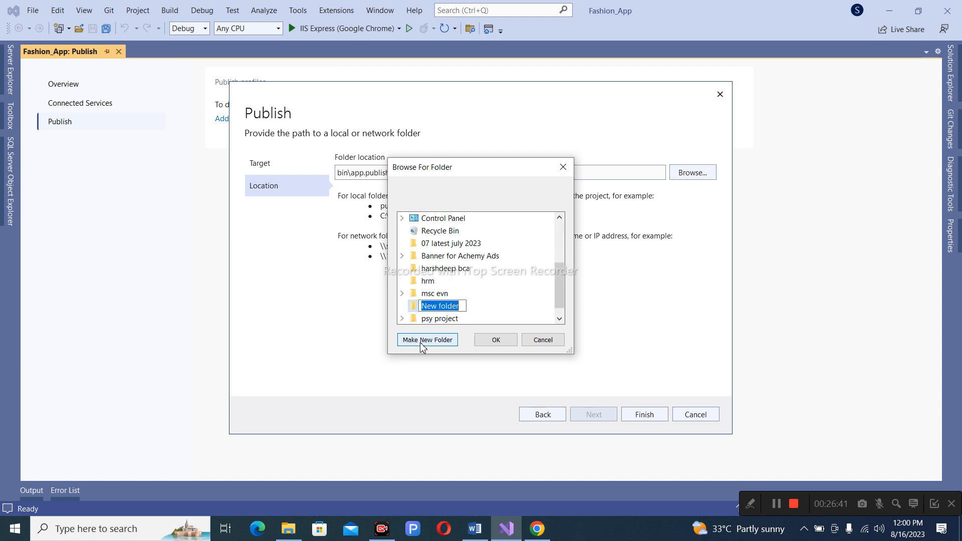
text(s)
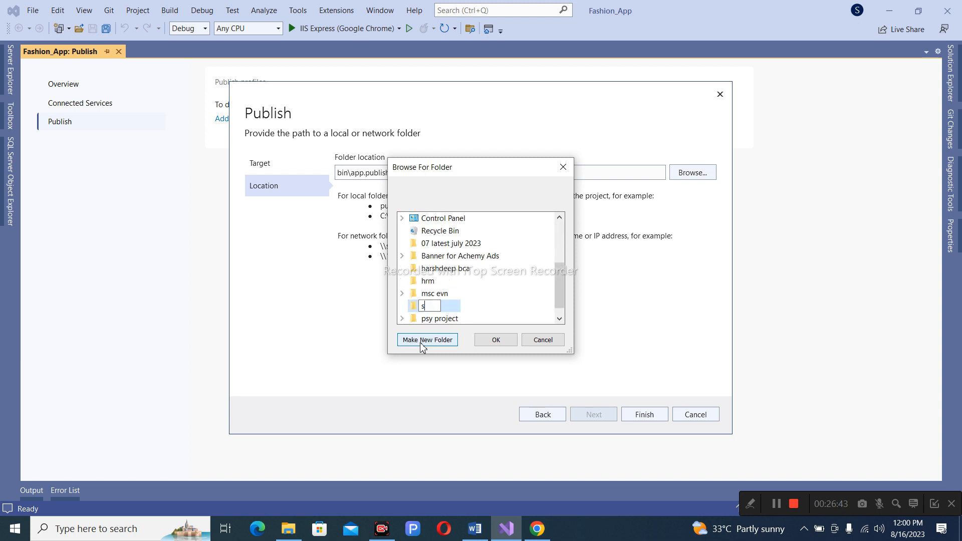
text(hop)
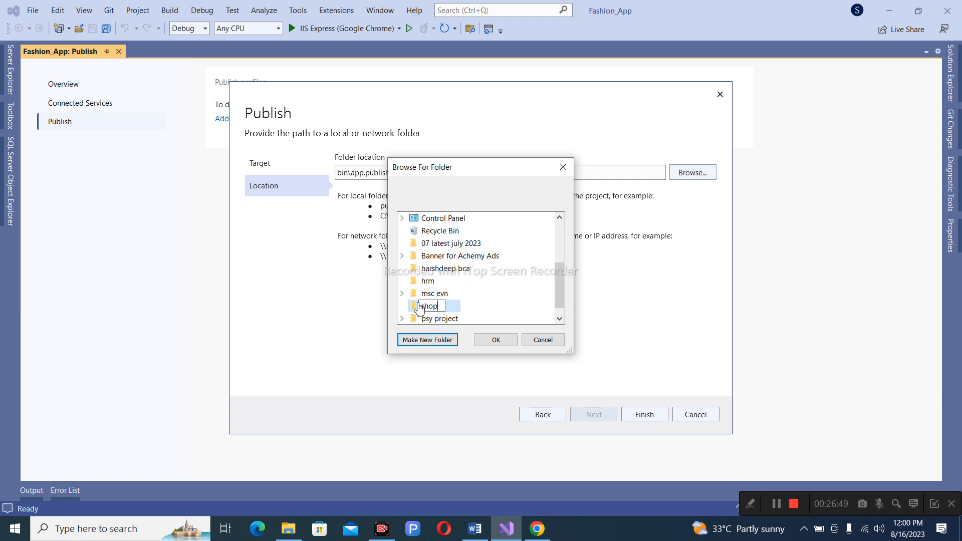
click(496, 340)
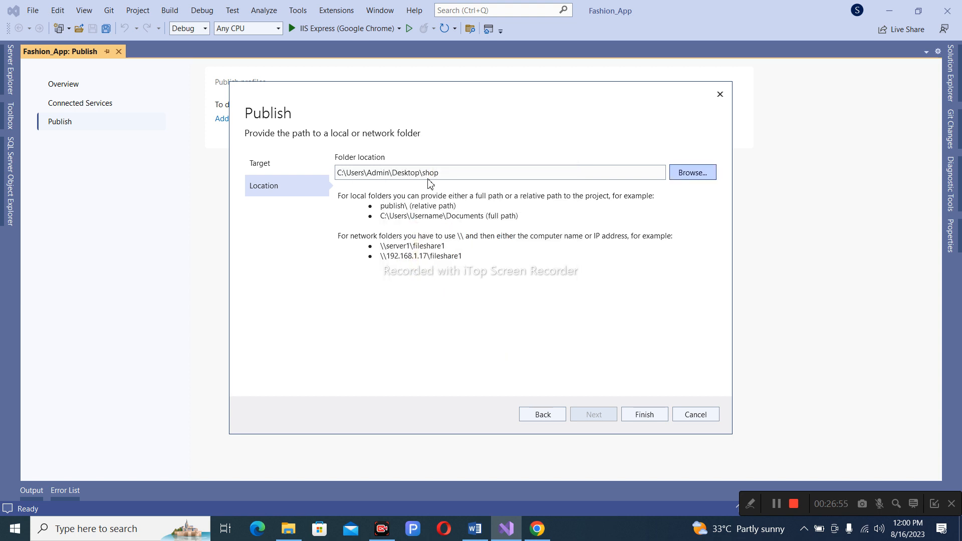
click(649, 420)
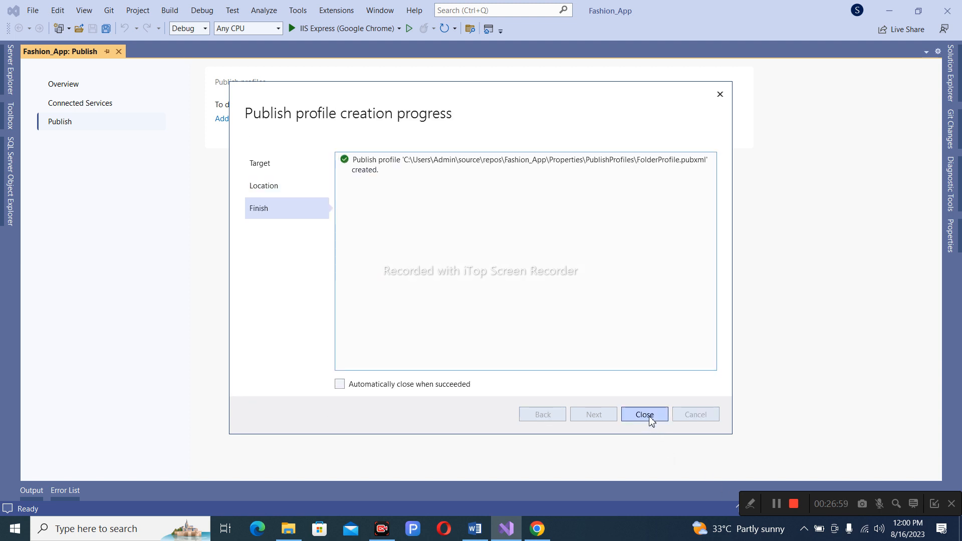
click(650, 418)
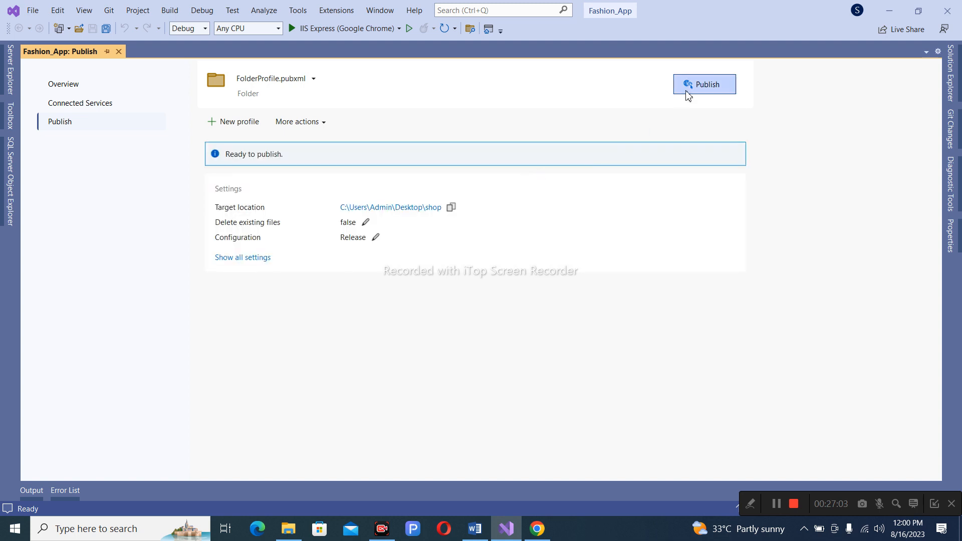
Publish Fashion_App with FolderProfile to the Desktop shop folder.
click(716, 88)
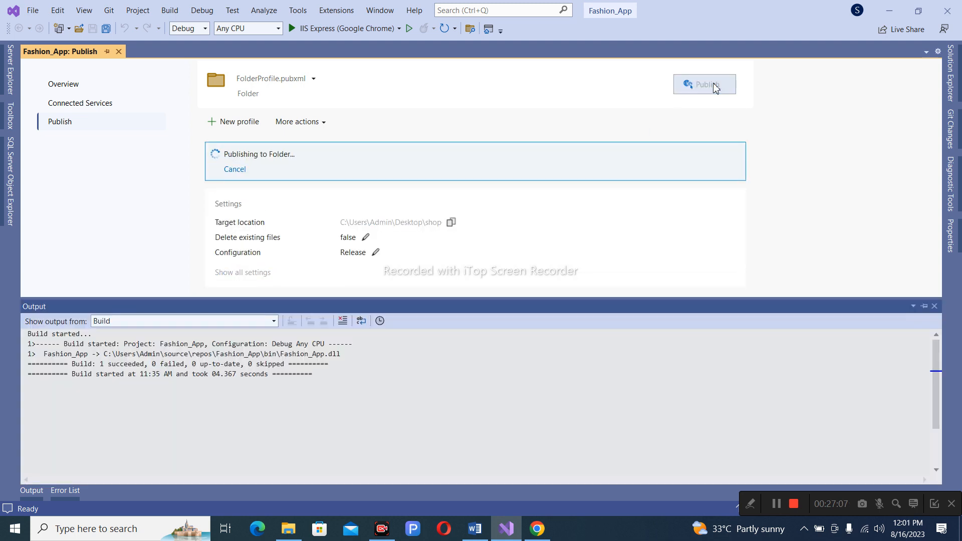
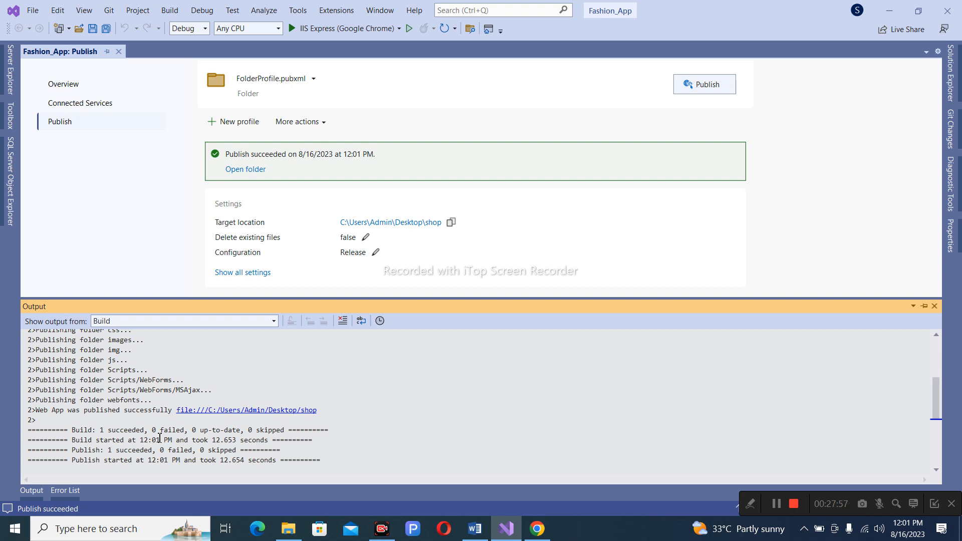
Minimize Visual Studio and Chrome so the desktop and its shop folder are visible.
click(898, 14)
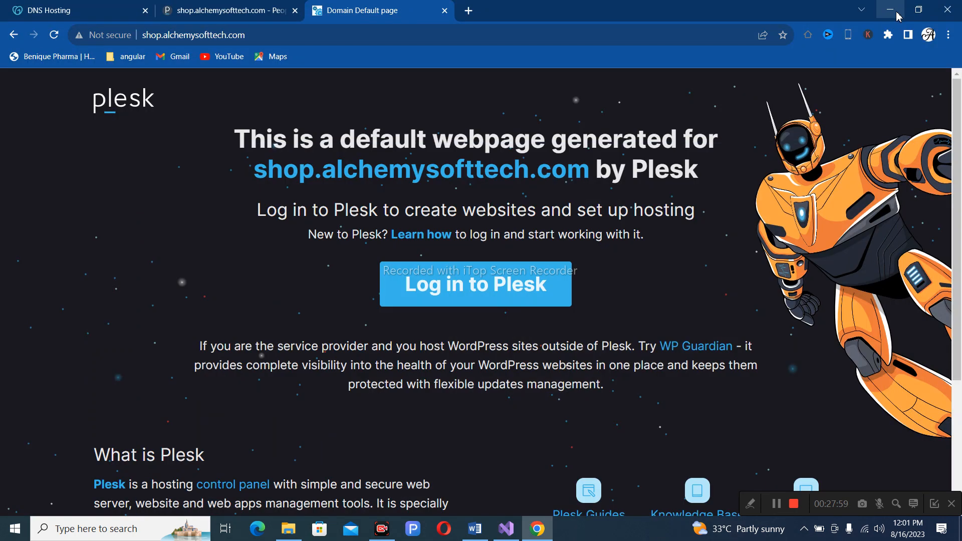
click(897, 14)
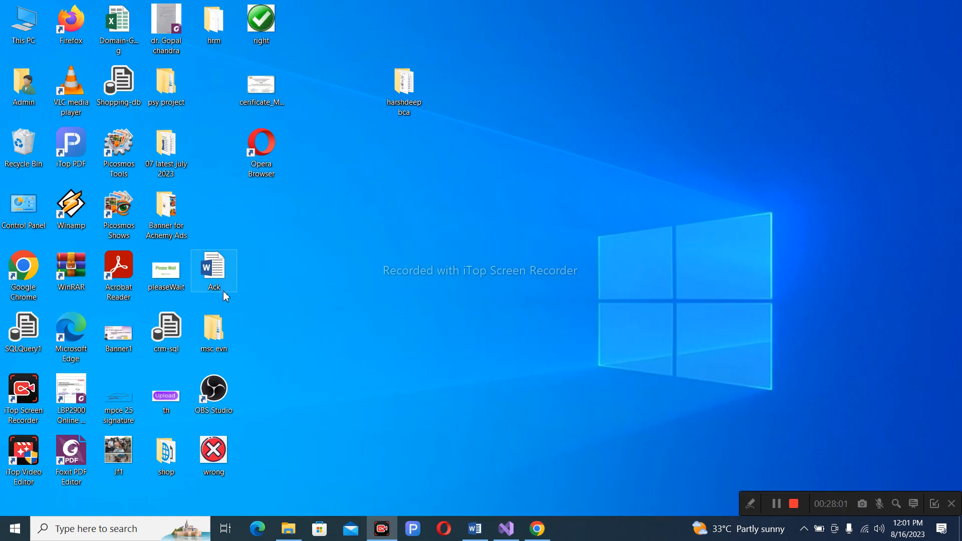
key(s)
key(s)
key(s)
key(s)
key(s)
key(s)
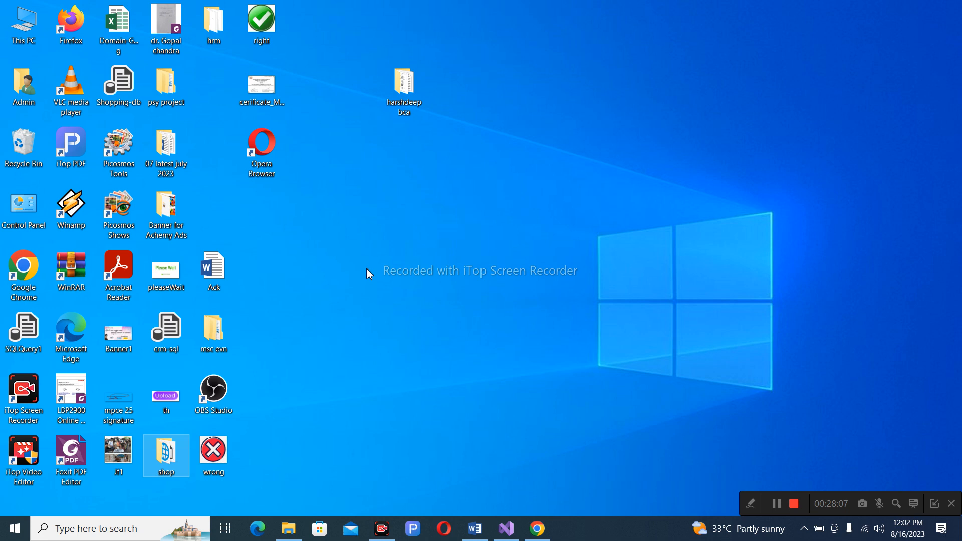
Open the published shop folder from the desktop and select all 39 items.
double_click(172, 454)
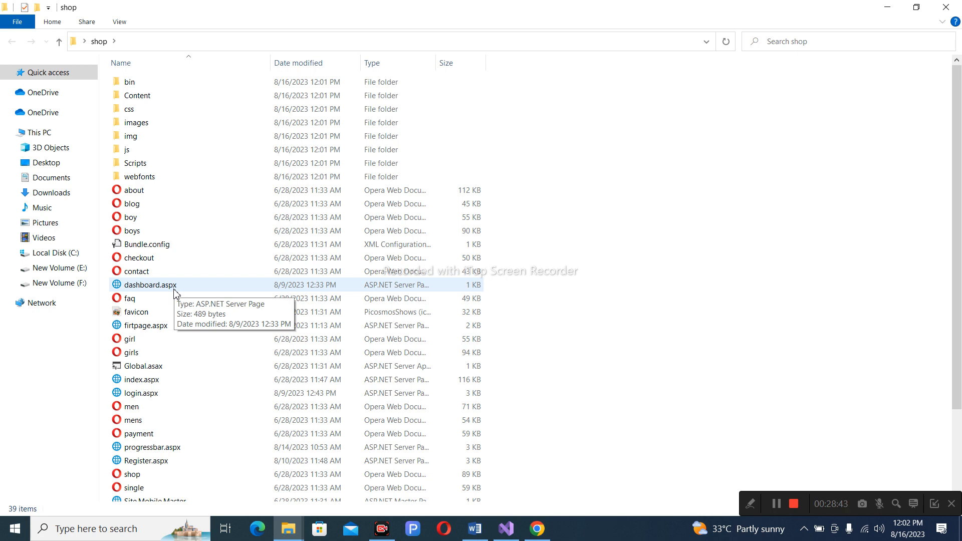
scroll(787, 191, down, 3)
scroll(787, 192, up, 3)
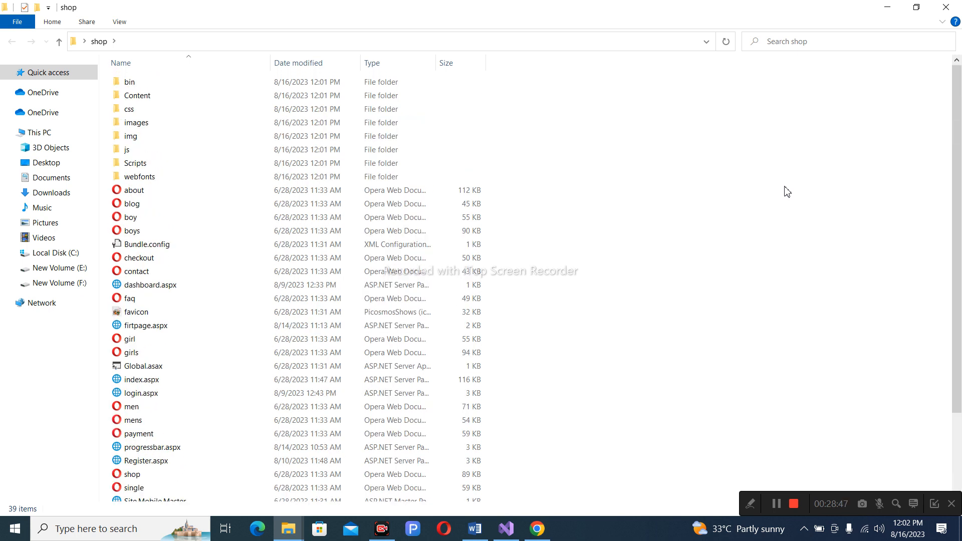
key(ctrl+a)
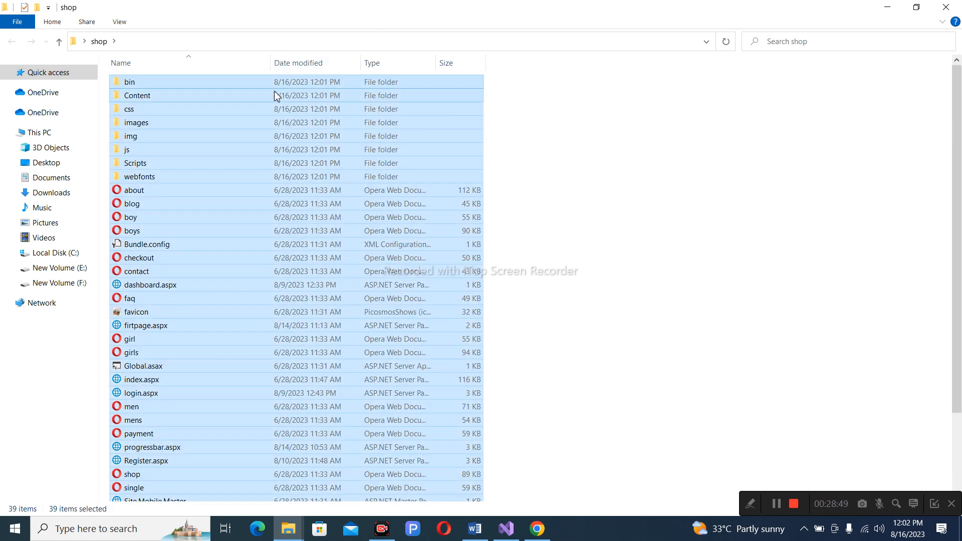
Compress the selected shop files with WinRAR into a ZIP archive, shop.zip (13,550 KB).
right_click(269, 115)
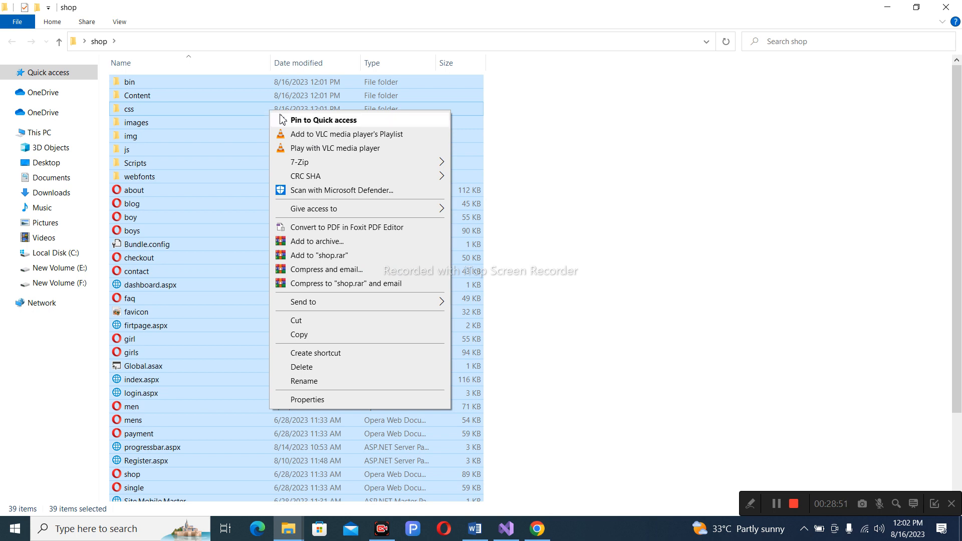
click(367, 246)
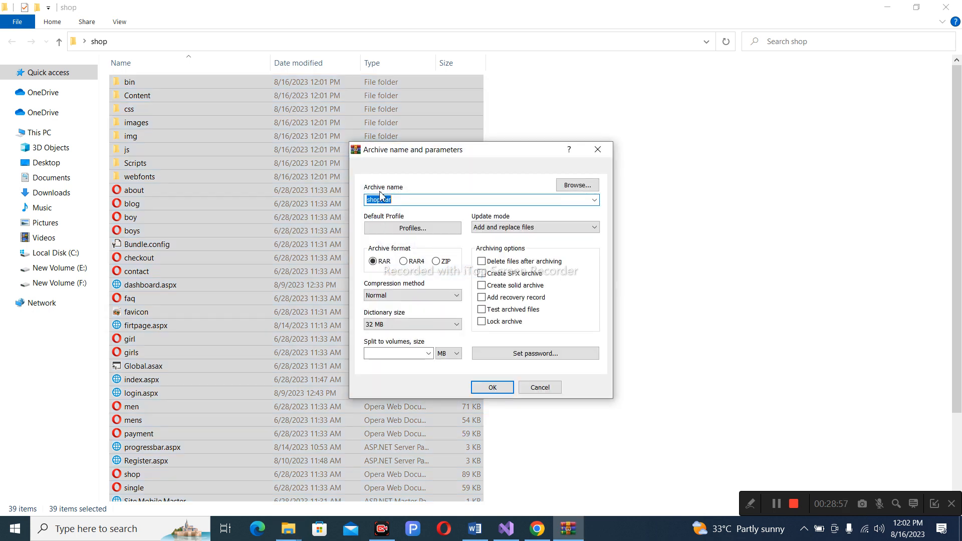
click(436, 261)
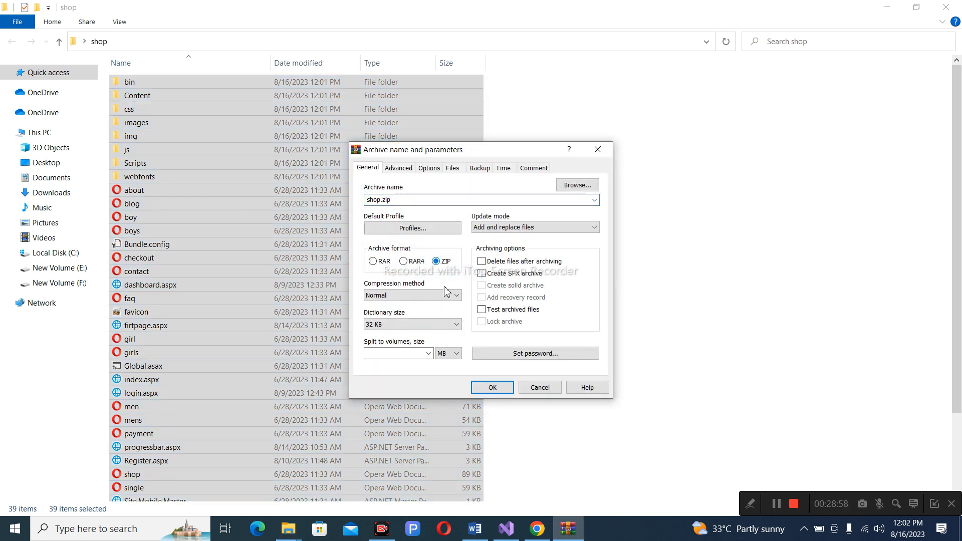
click(491, 389)
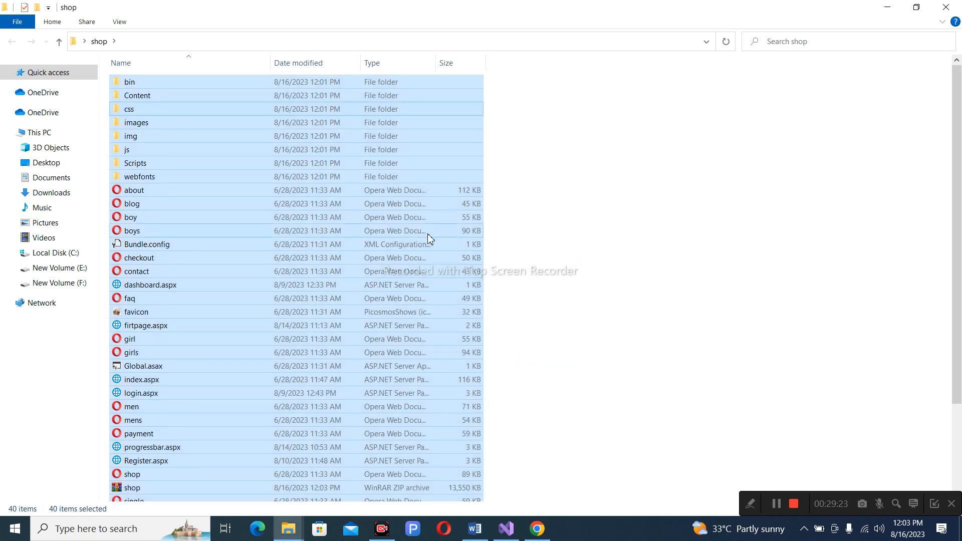
Locate the new shop.zip archive and briefly inspect the bin folder's contents.
click(617, 224)
scroll(321, 268, down, 1)
scroll(320, 266, down, 2)
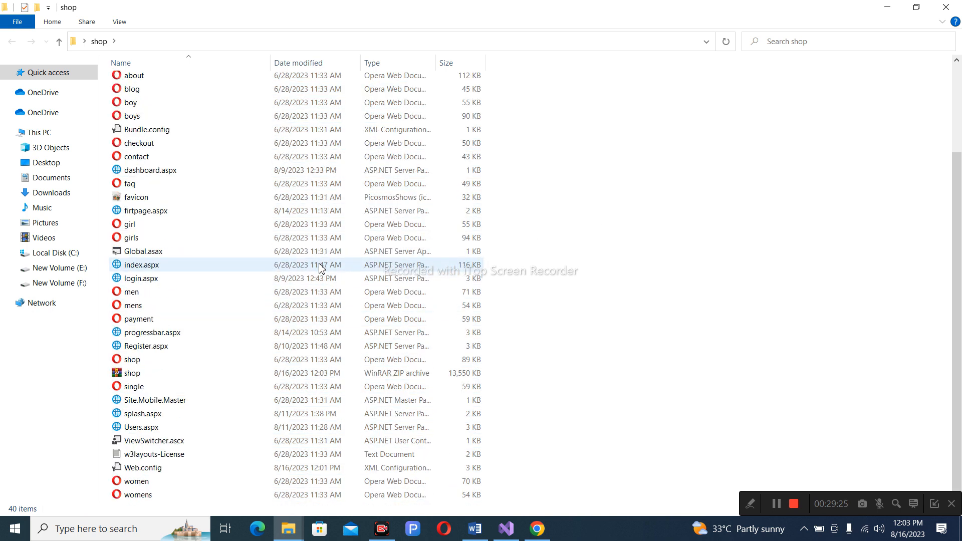
click(131, 376)
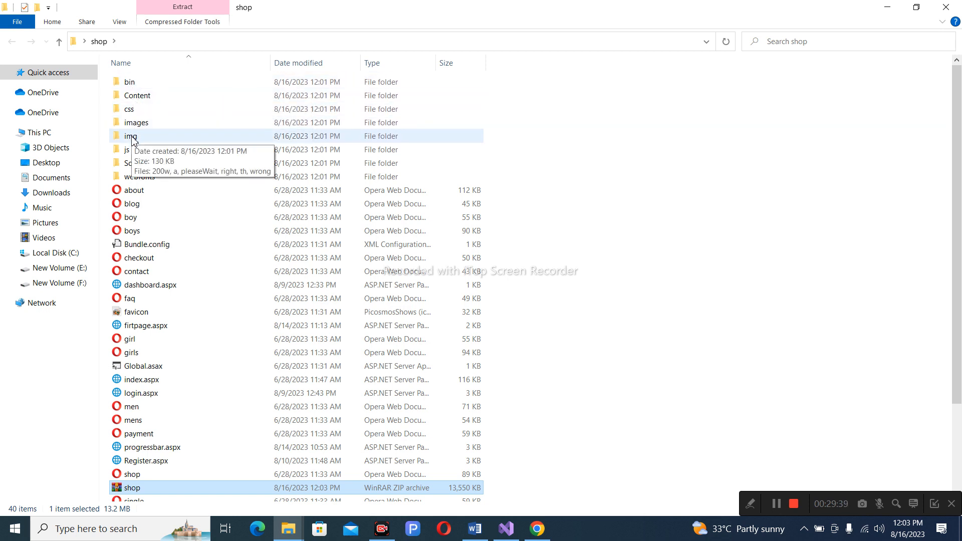
double_click(118, 84)
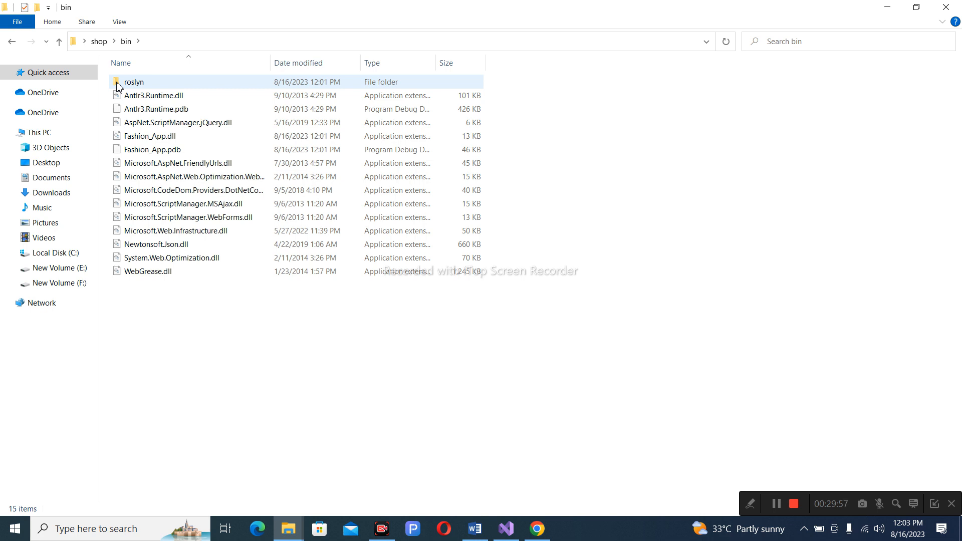
key(BackSpace)
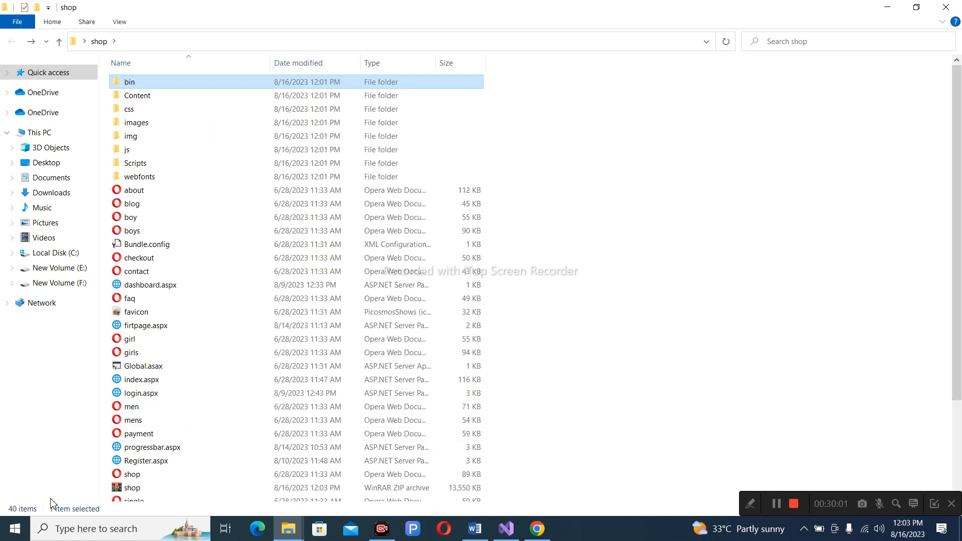
Copy shop.zip and minimize File Explorer.
click(147, 491)
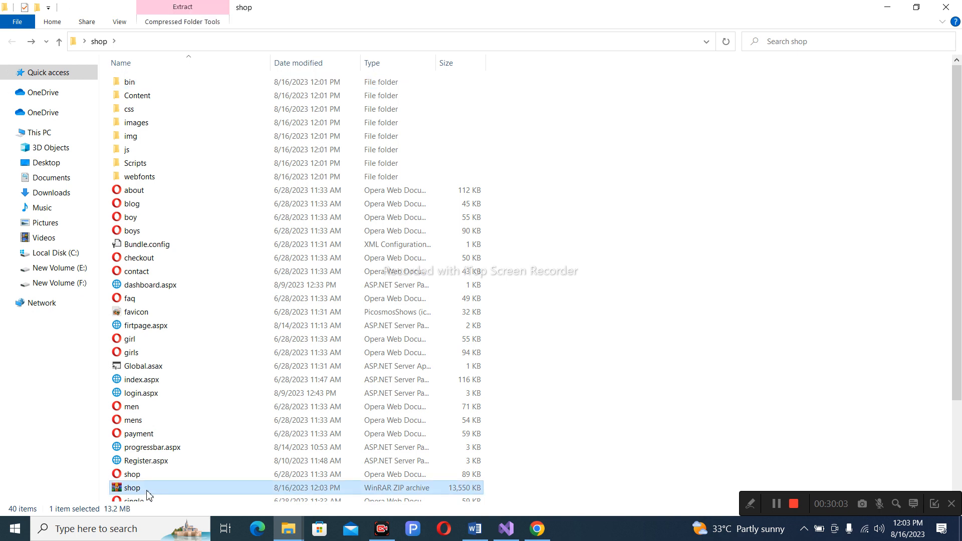
right_click(147, 493)
click(176, 415)
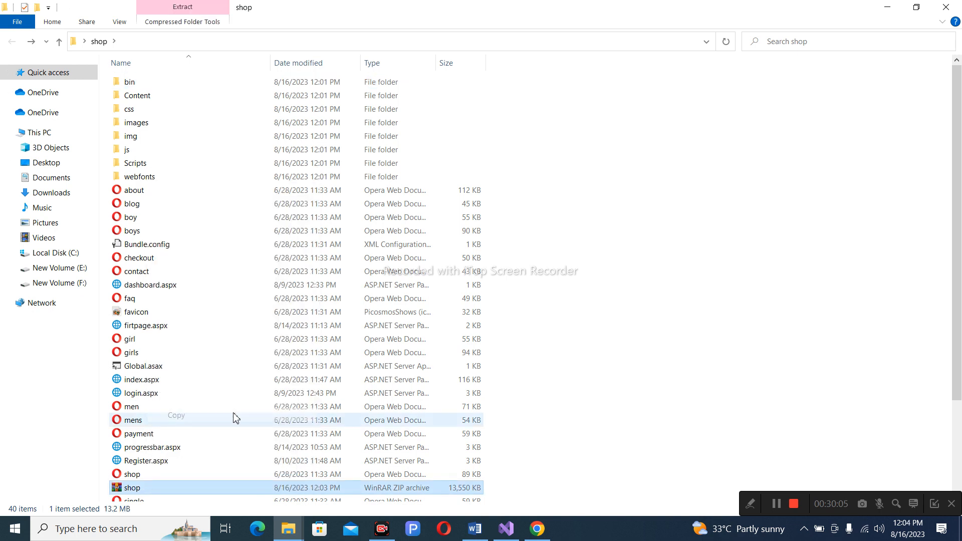
click(887, 7)
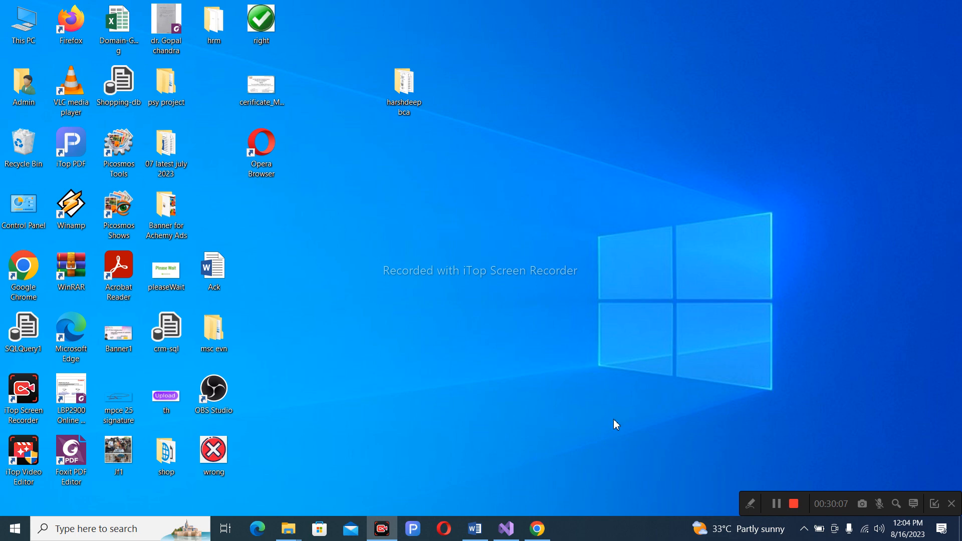
Back in Chrome, check the live site, then open File Manager for shop.alchemysofttech.com.
click(548, 532)
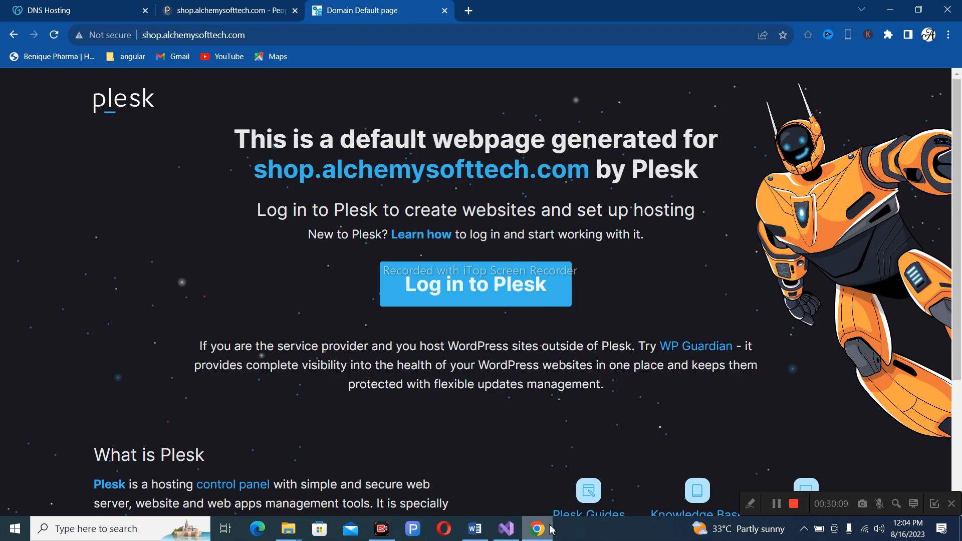
click(194, 10)
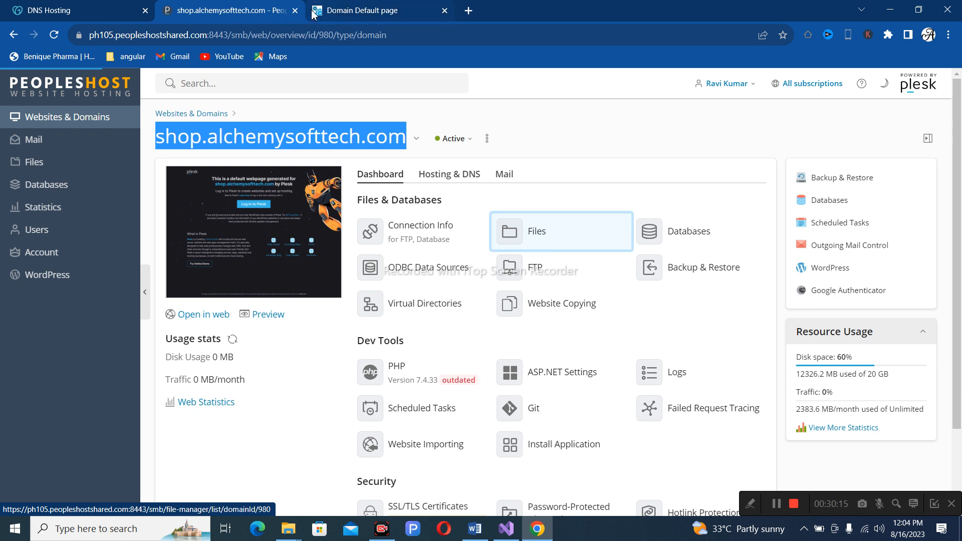
click(347, 10)
scroll(466, 287, down, 3)
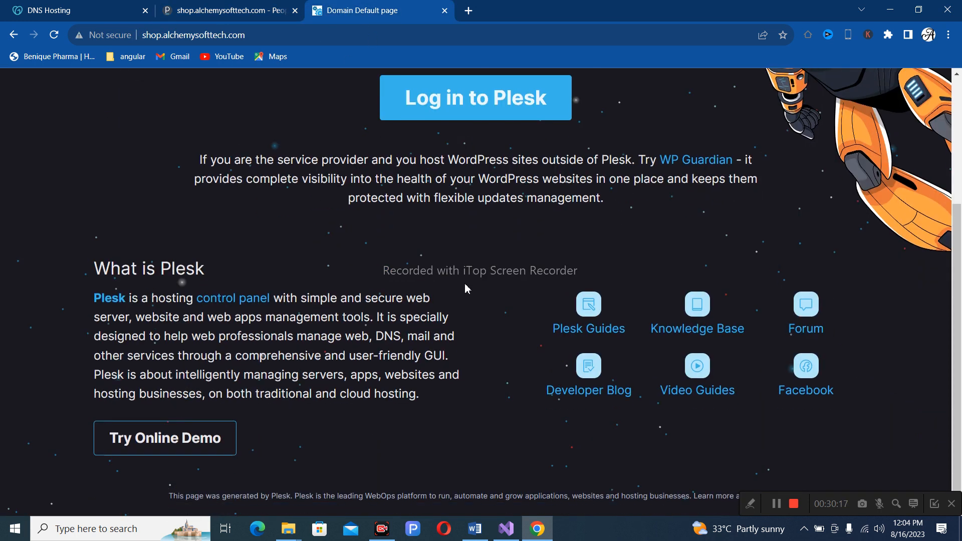
scroll(466, 286, up, 3)
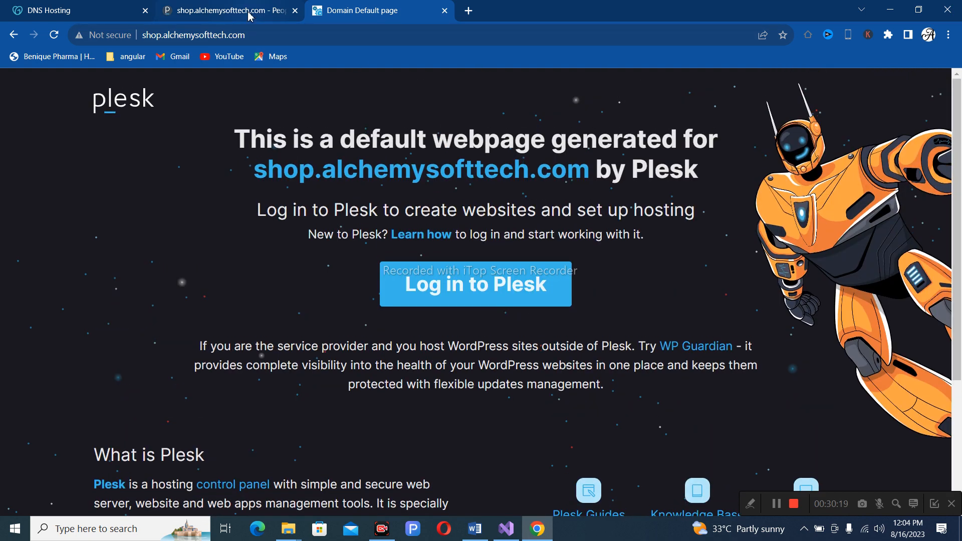
click(249, 14)
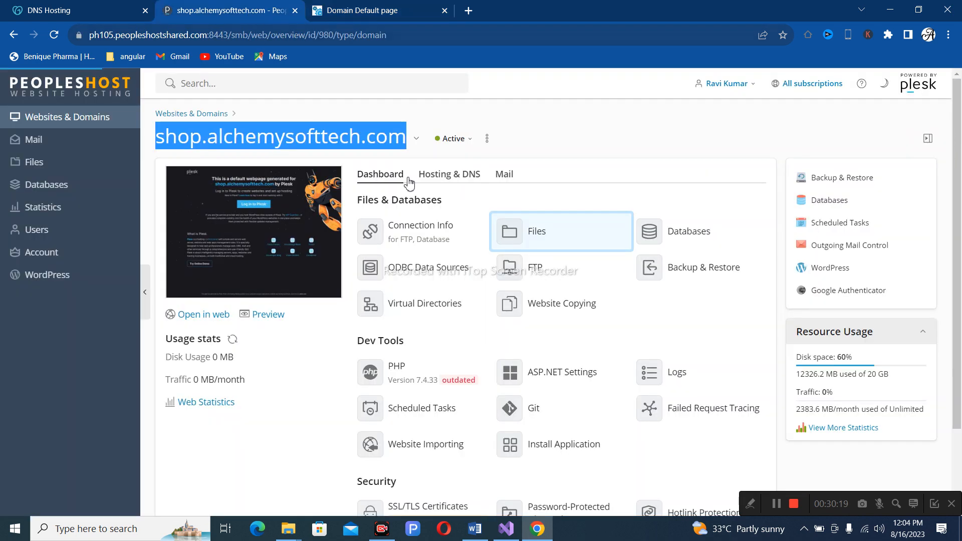
click(538, 234)
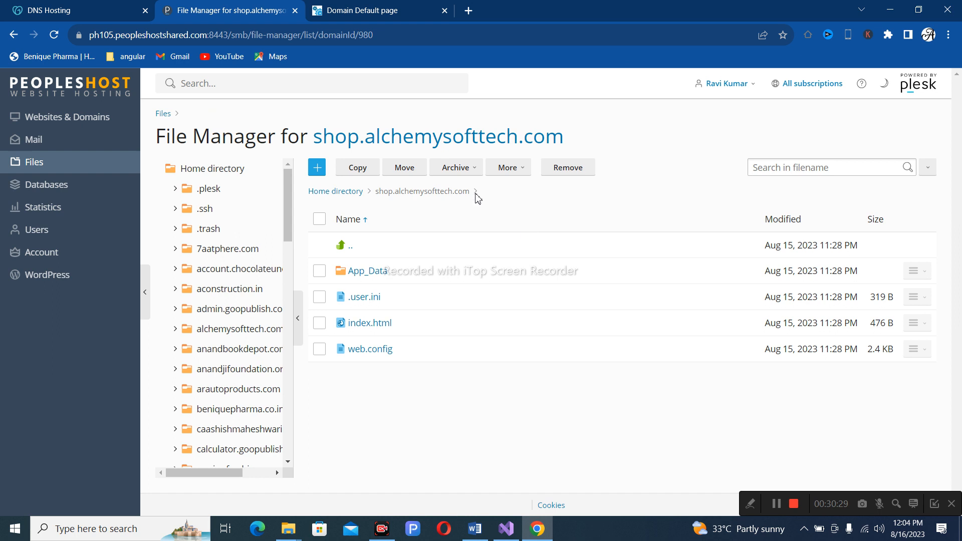
Delete App_Data, .user.ini, index.html and web.config, and confirm the live site now returns 403 Forbidden.
click(320, 220)
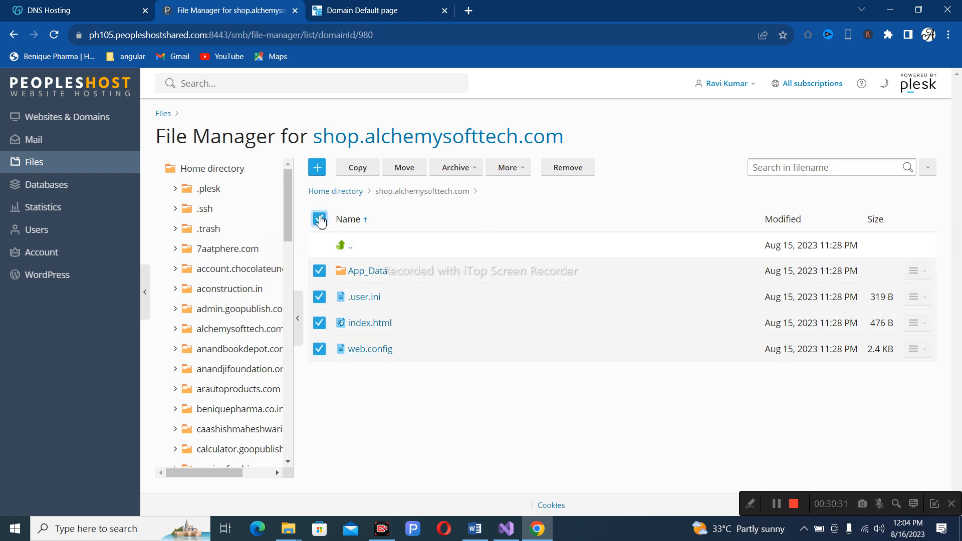
click(568, 170)
click(423, 337)
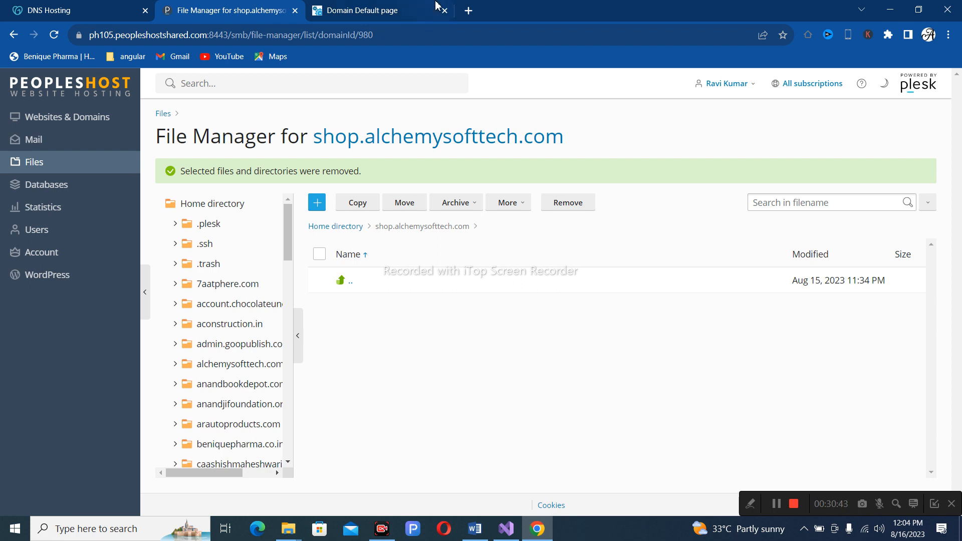
click(354, 9)
click(52, 39)
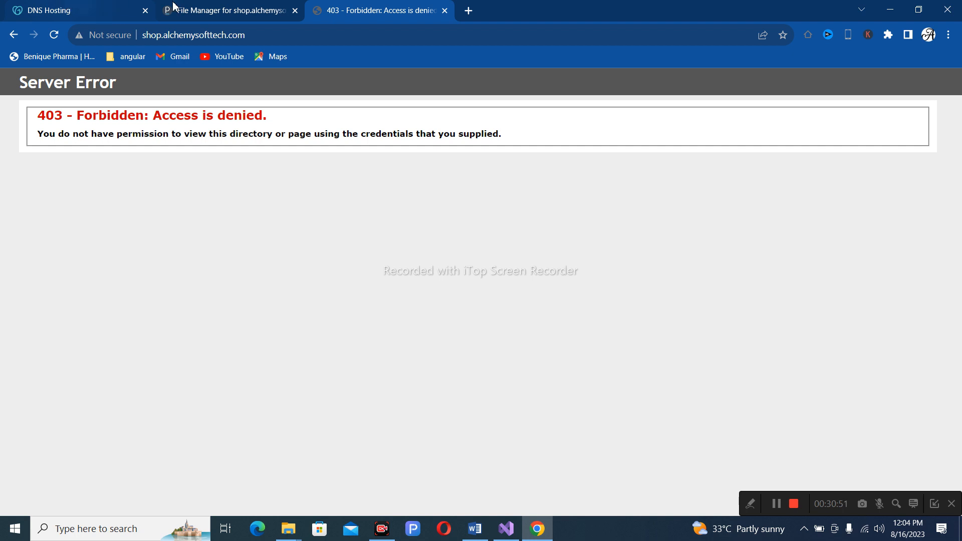
click(223, 7)
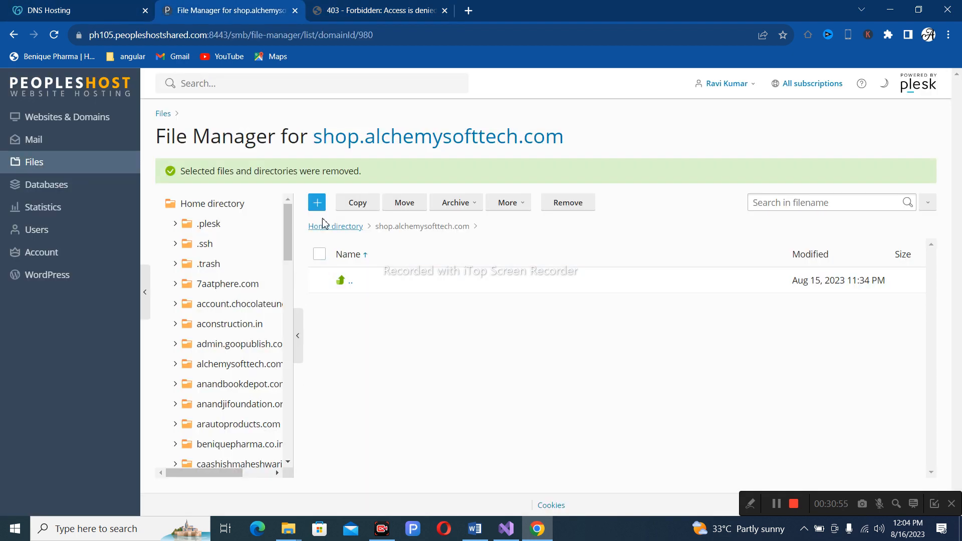
Upload shop.zip (13.2 MB) by pasting its copied path into the upload dialog.
click(319, 203)
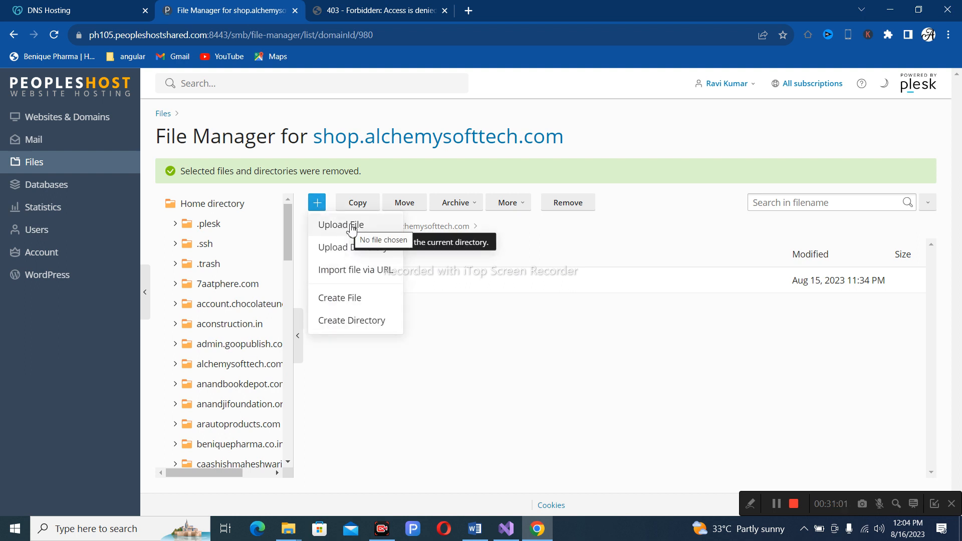
click(352, 227)
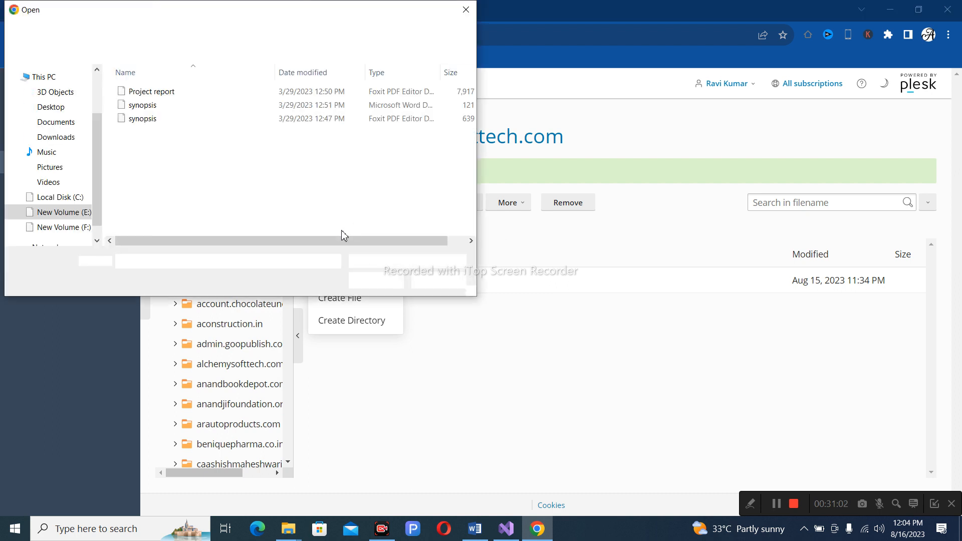
key(ctrl+v)
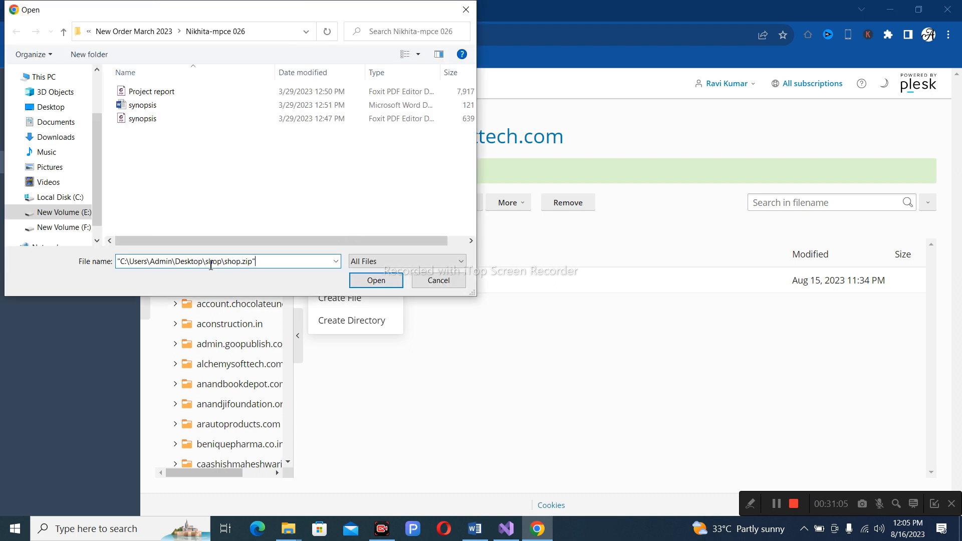
click(375, 281)
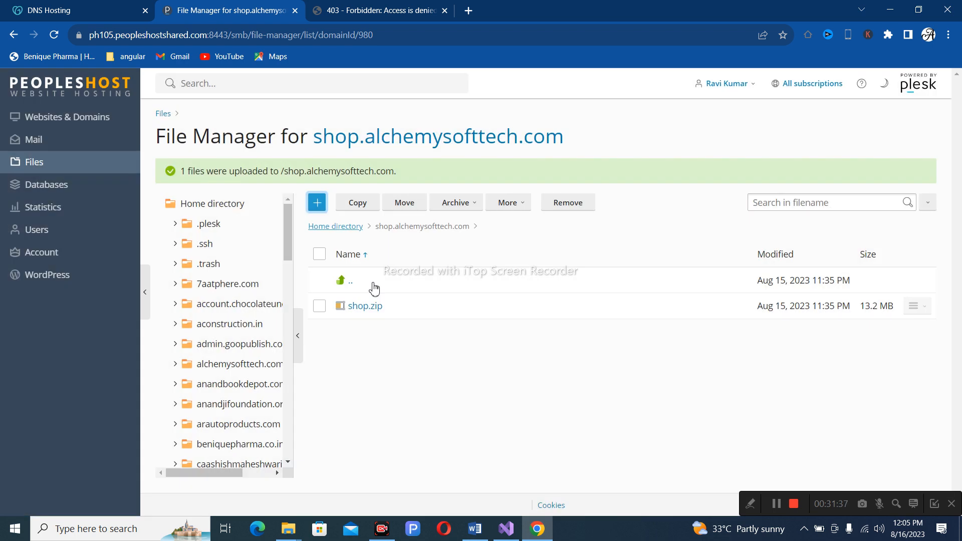
Extract shop.zip into the site folder with Replace existing files enabled.
click(320, 305)
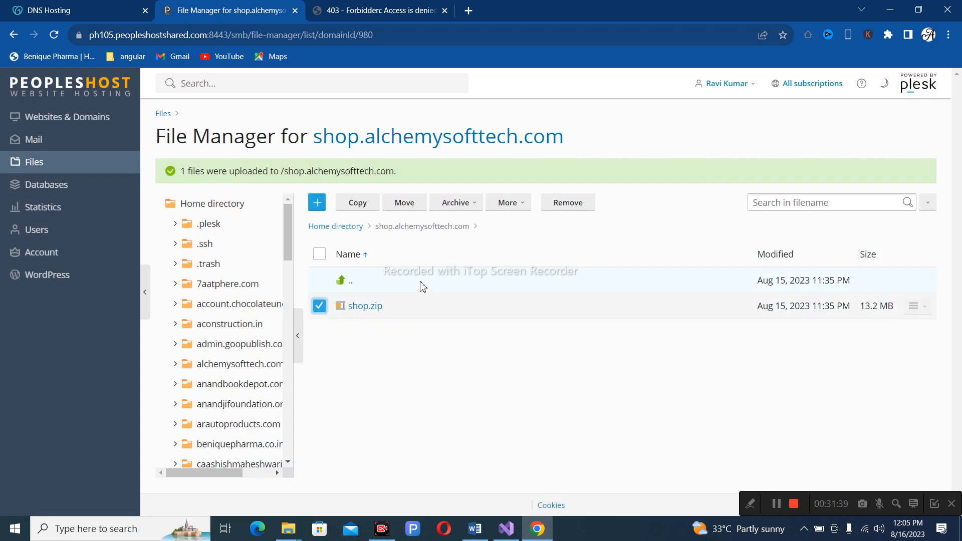
click(469, 205)
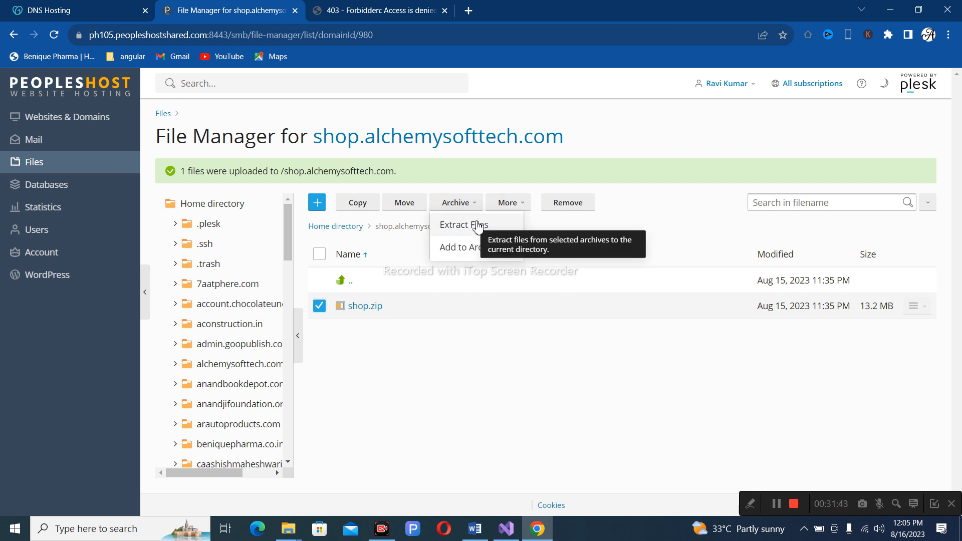
click(476, 226)
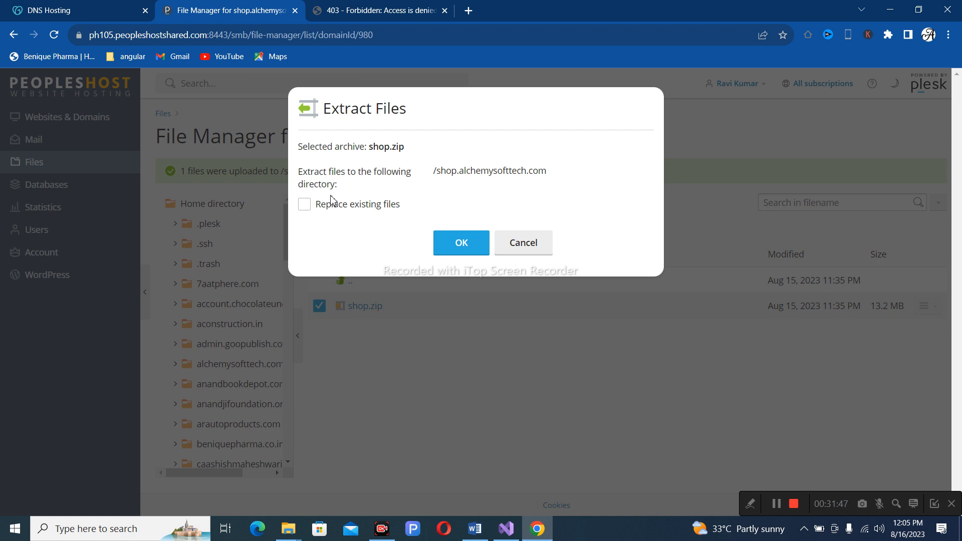
click(305, 205)
click(458, 243)
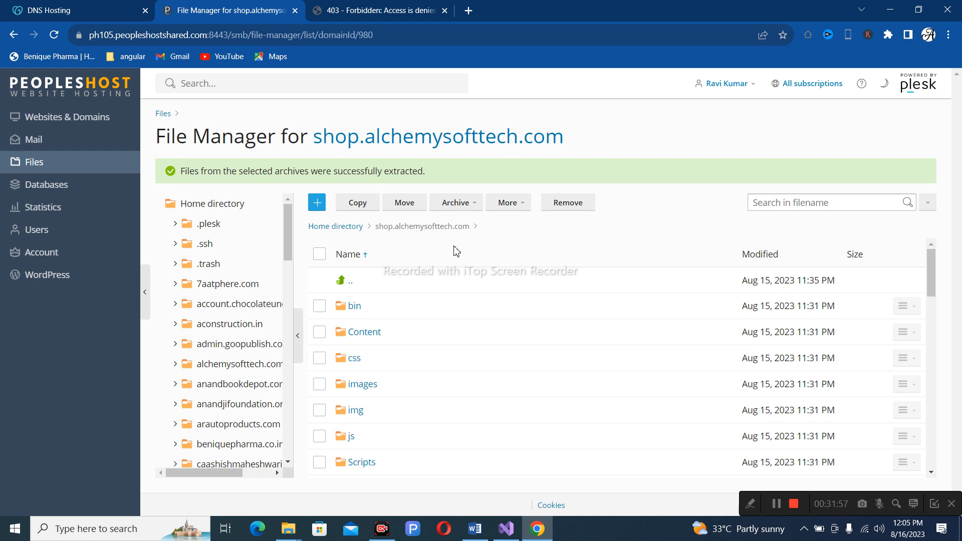
scroll(445, 369, down, 1)
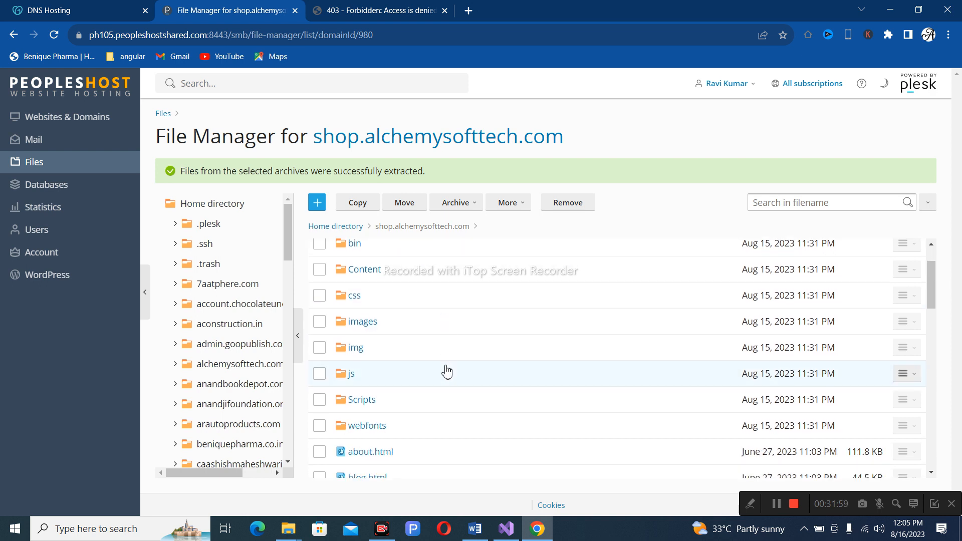
Reload shop.alchemysofttech.com and confirm the Fashion Hub store loads with its Register Now popup.
click(393, 8)
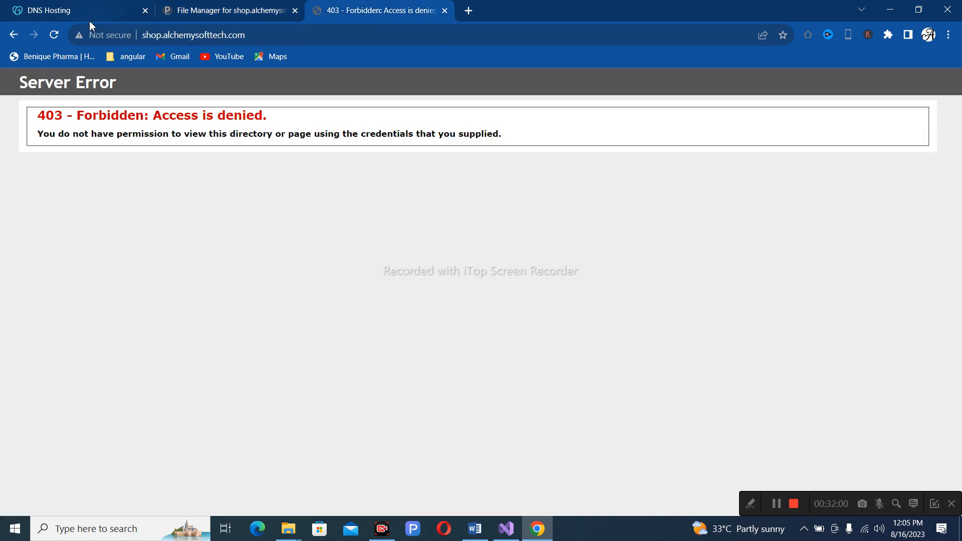
click(54, 35)
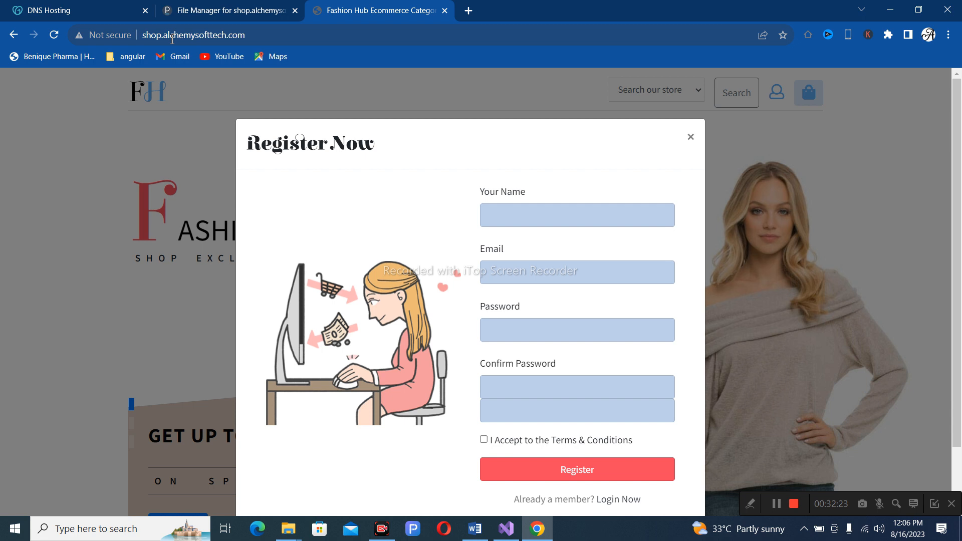
scroll(454, 309, down, 2)
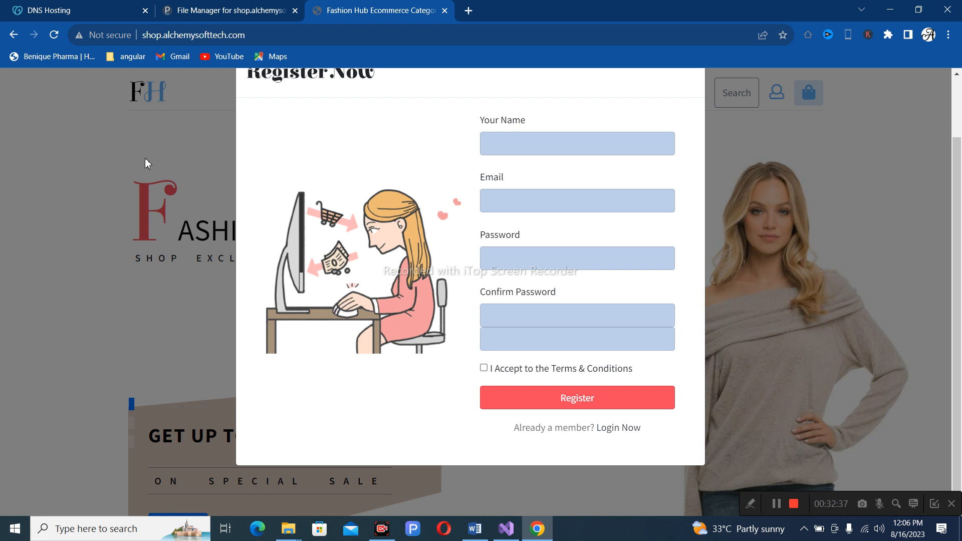
click(248, 11)
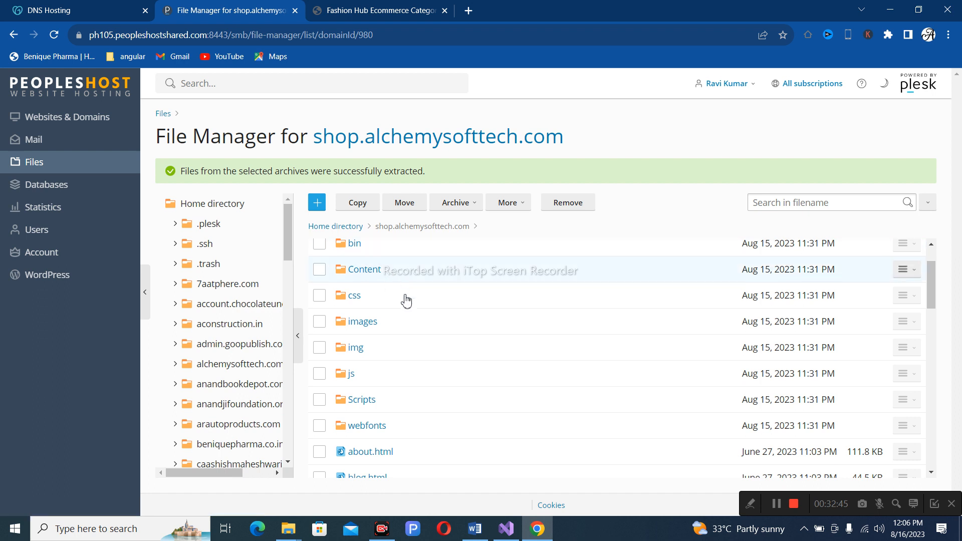
Open Websites & Domains in Plesk, then bring the live Fashion Hub site back to the front.
click(83, 117)
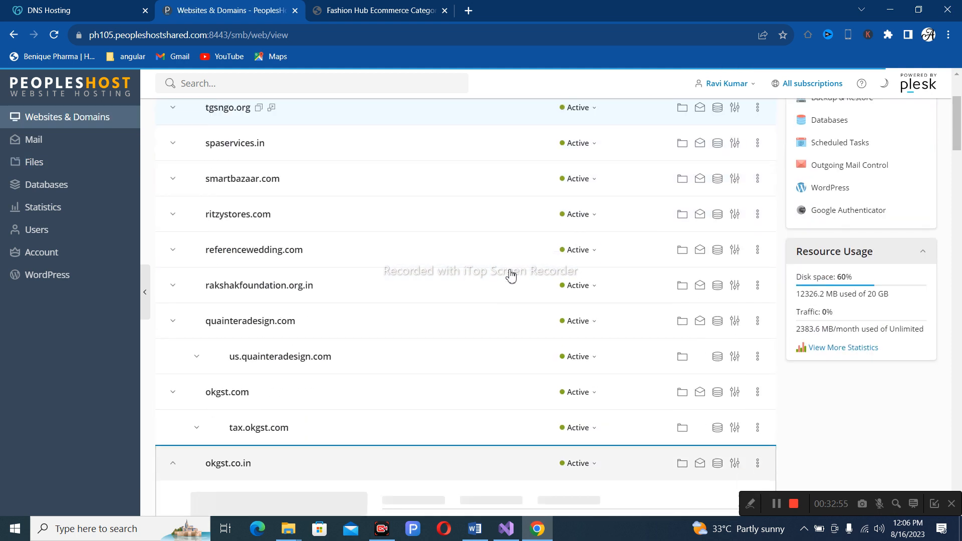
scroll(419, 259, up, 8)
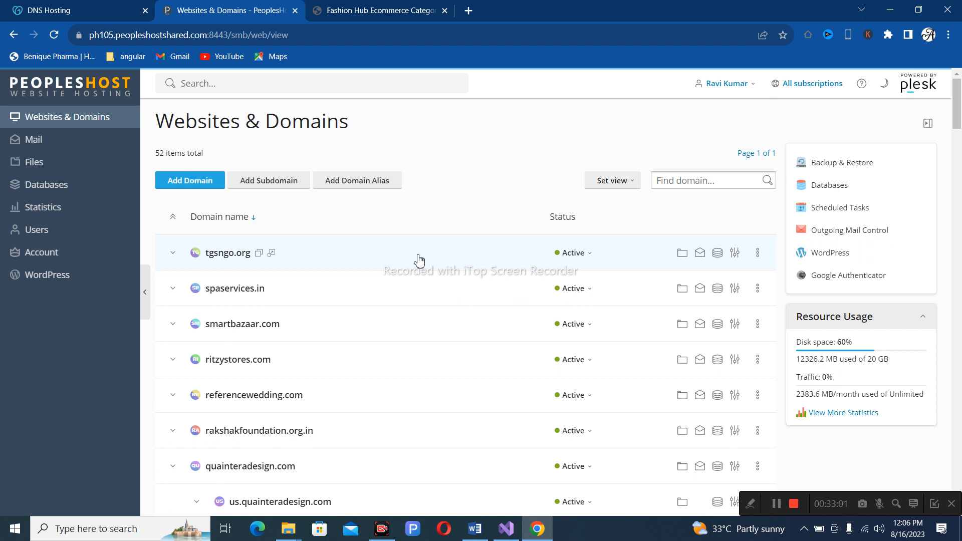
click(386, 10)
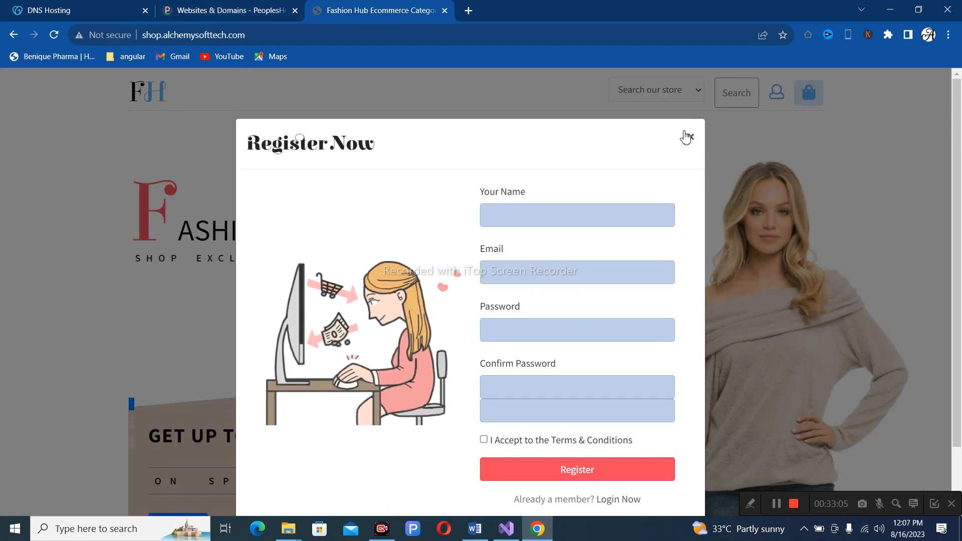
Close the Fashion Hub registration popup, view index.aspx in Visual Studio, then minimize Visual Studio.
click(690, 138)
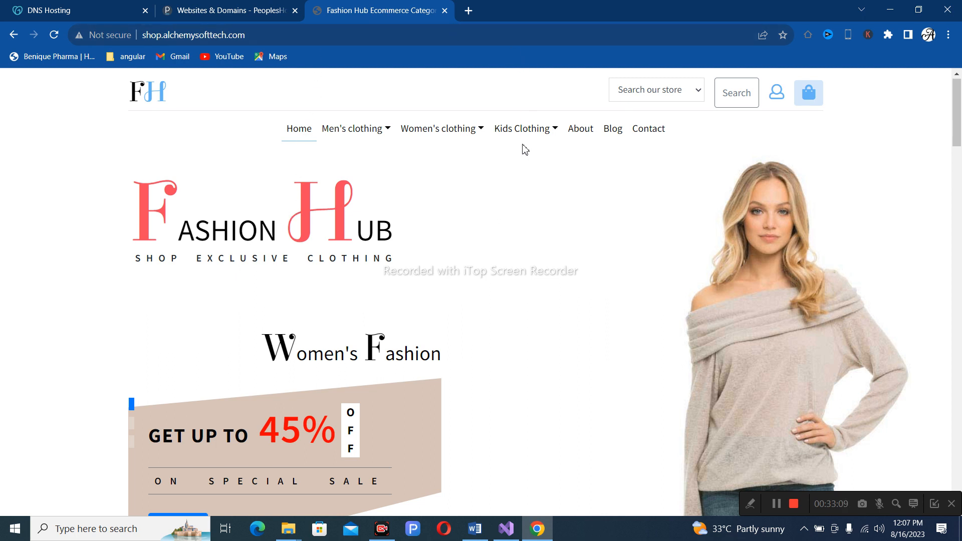
click(506, 529)
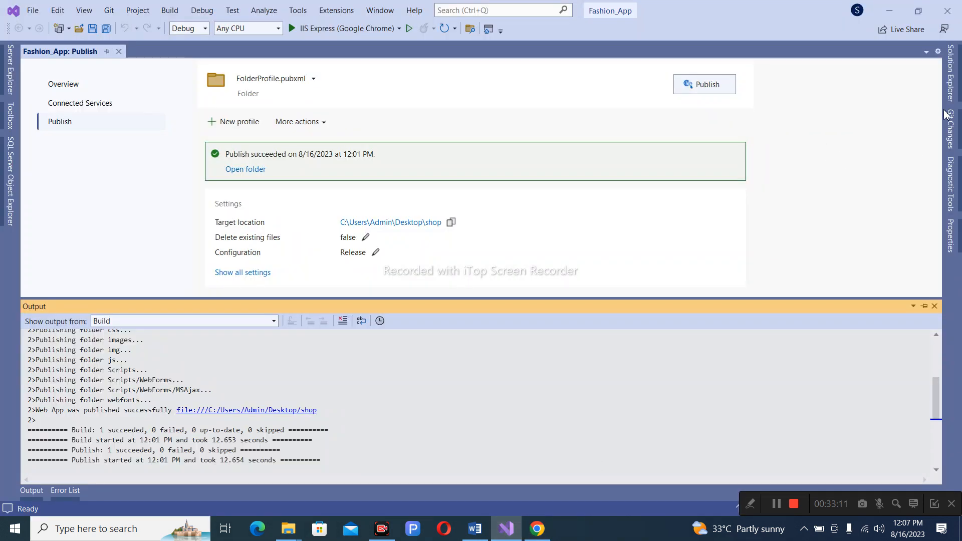
click(960, 88)
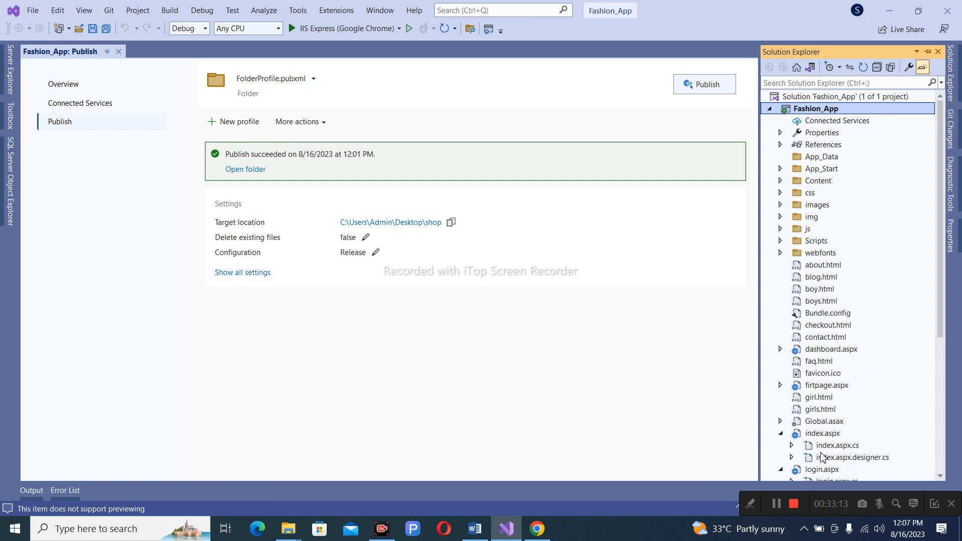
click(824, 434)
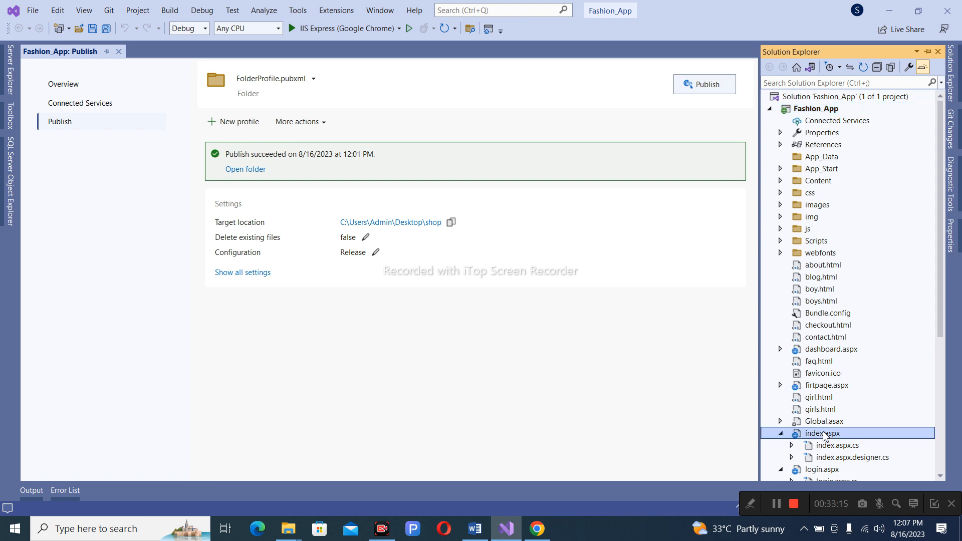
double_click(824, 434)
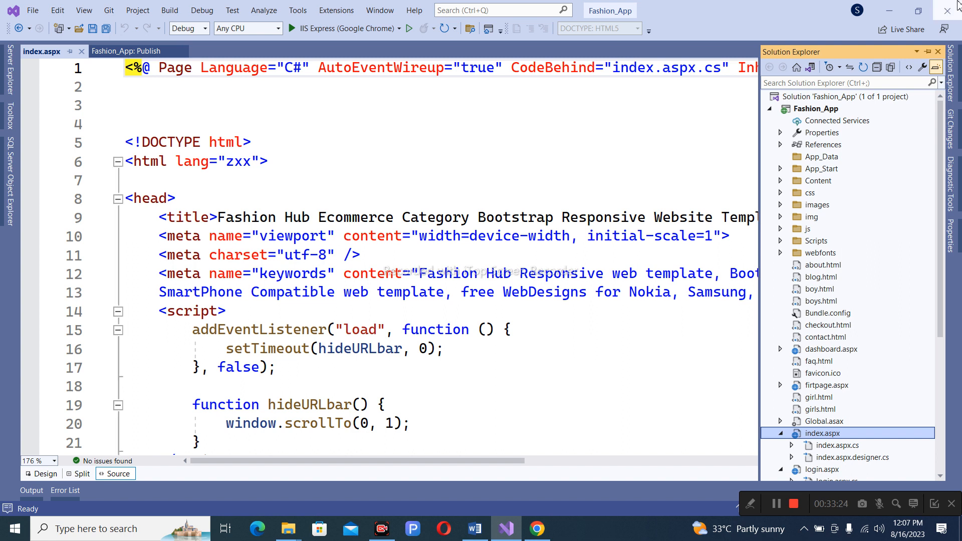
click(893, 11)
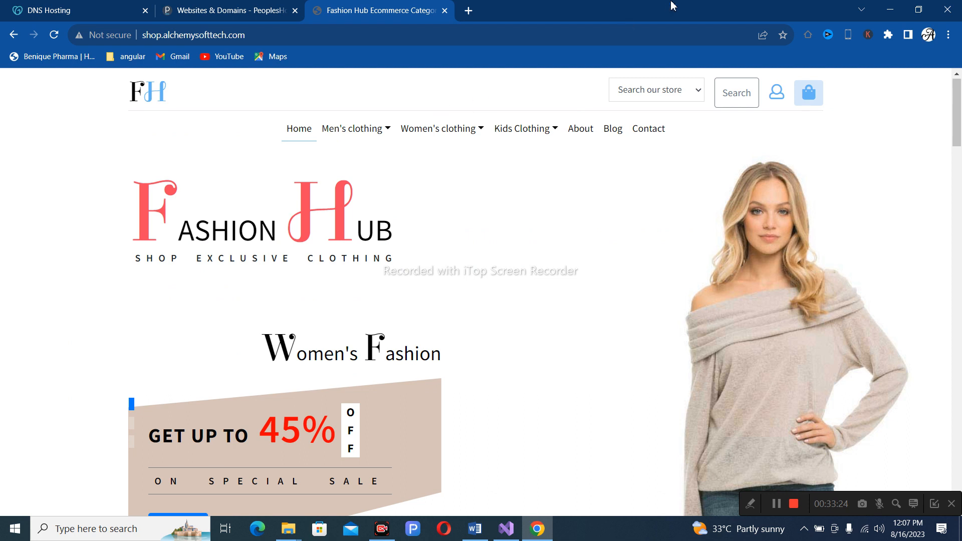
Return to Plesk's Websites & Domains list and browse through all 52 hosted domains.
click(185, 11)
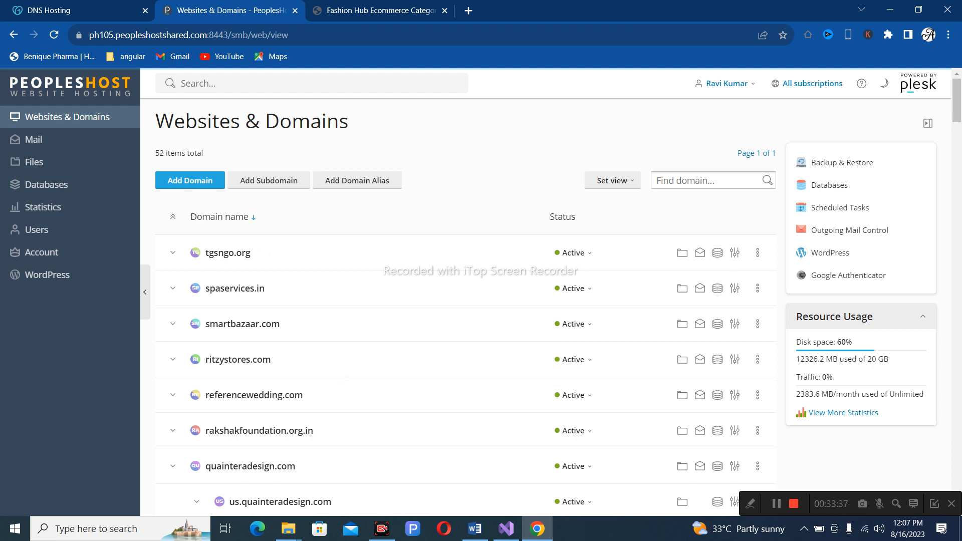
drag(958, 107, 958, 122)
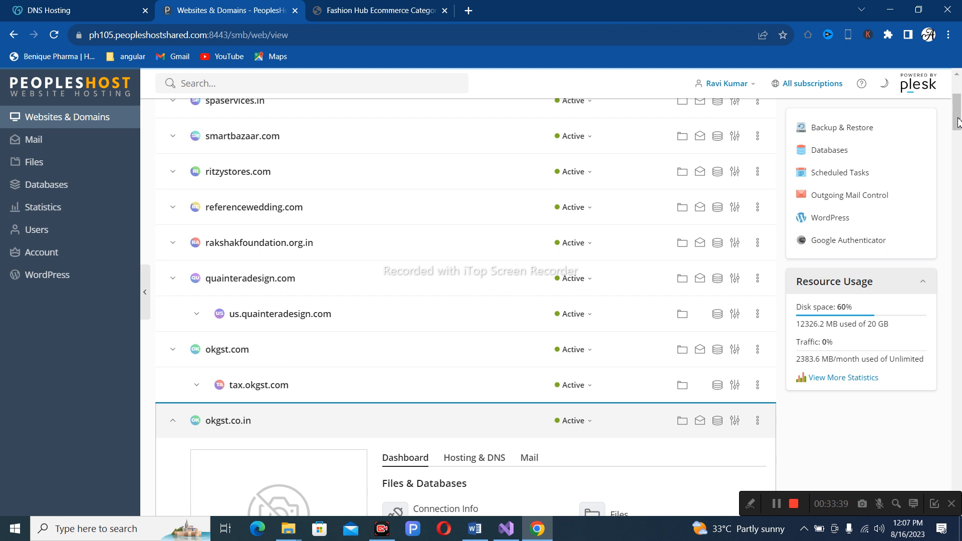
drag(958, 123, 958, 191)
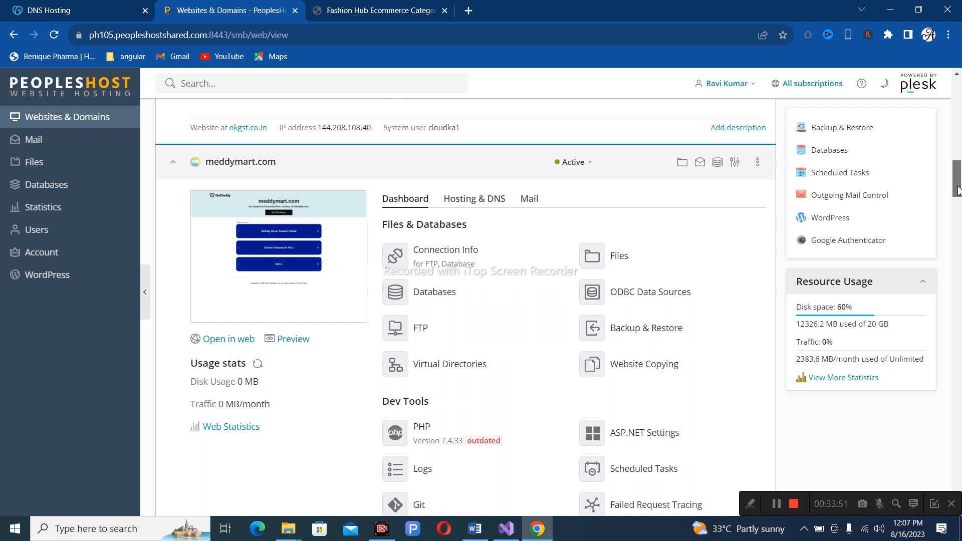
drag(957, 191, 958, 294)
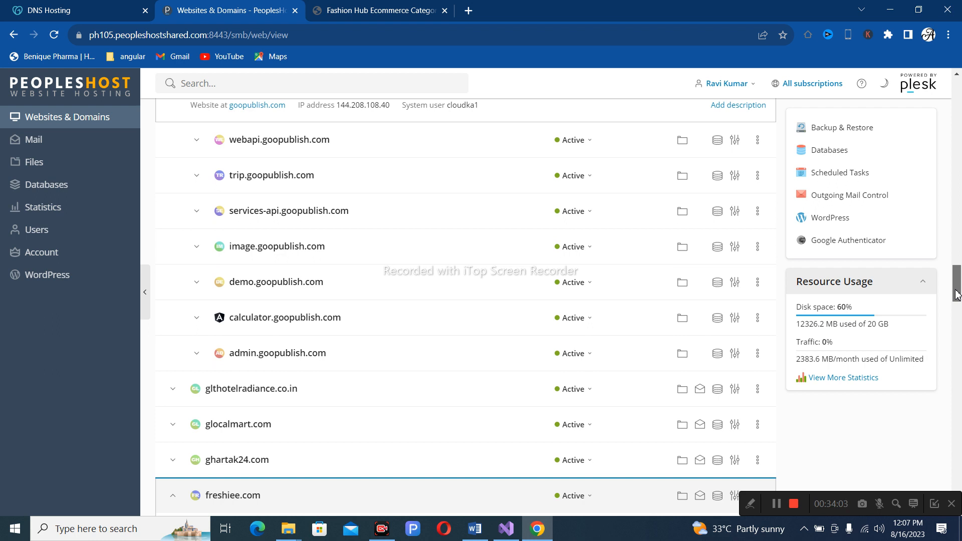
drag(957, 295, 957, 313)
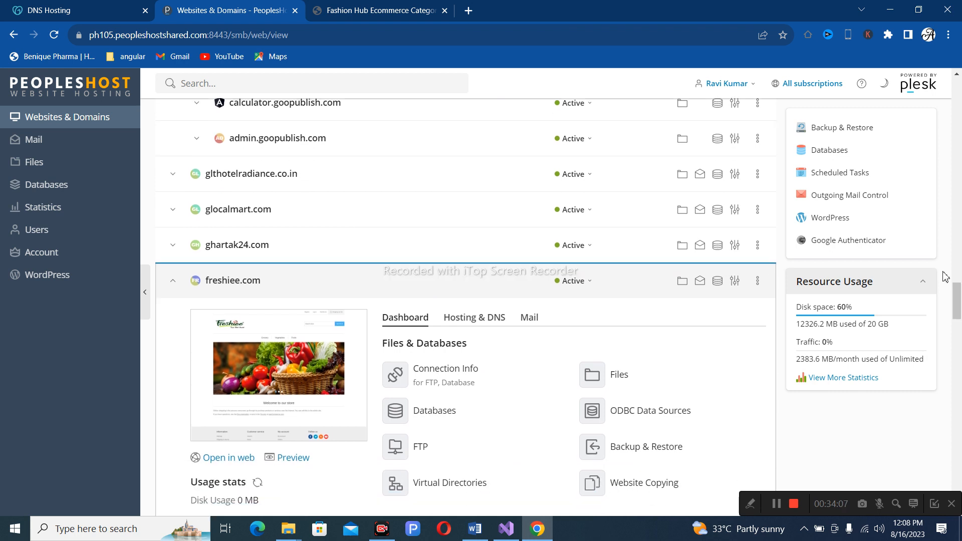
click(960, 110)
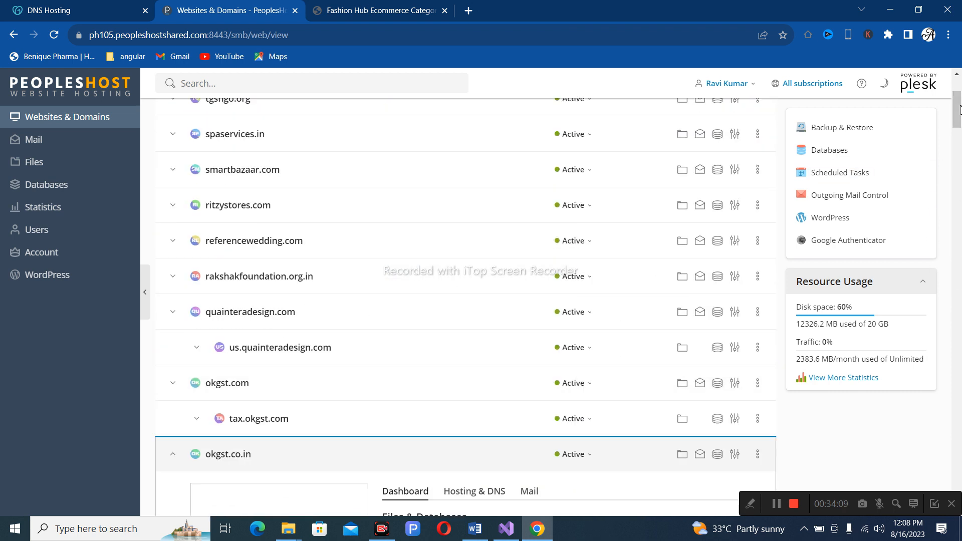
scroll(958, 117, up, 3)
click(686, 181)
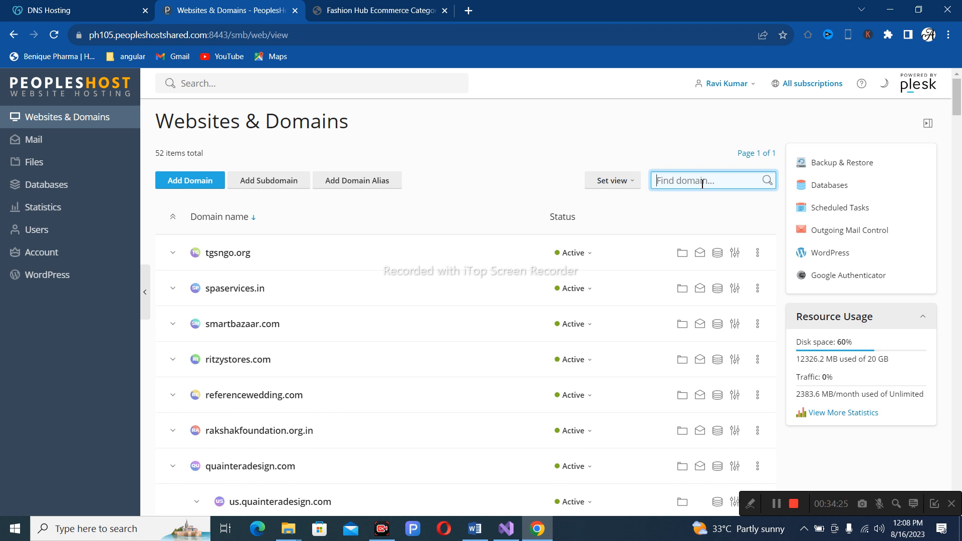
Filter domains by 'shop' to shop.alchemysofttech.com and expand its dashboard showing PHP 7.4.33.
text(shop)
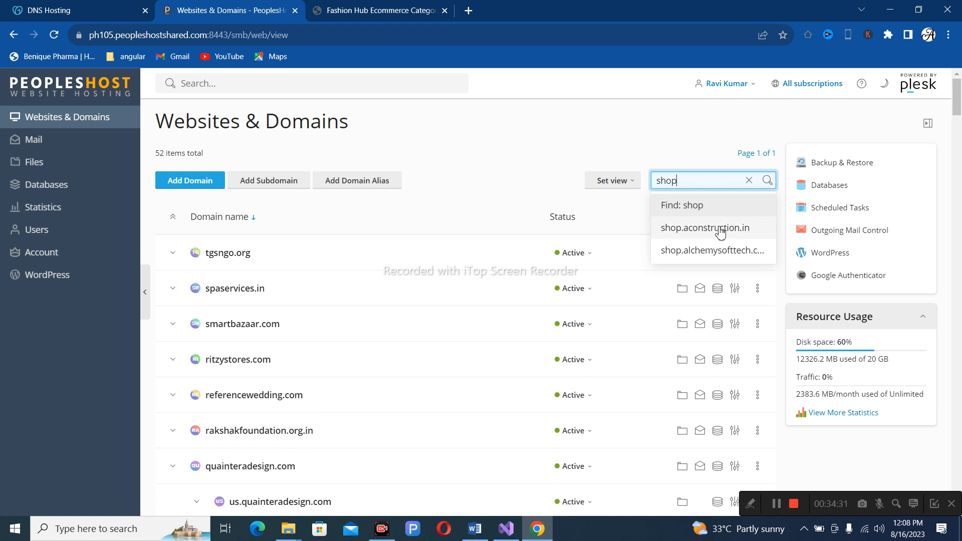
click(716, 255)
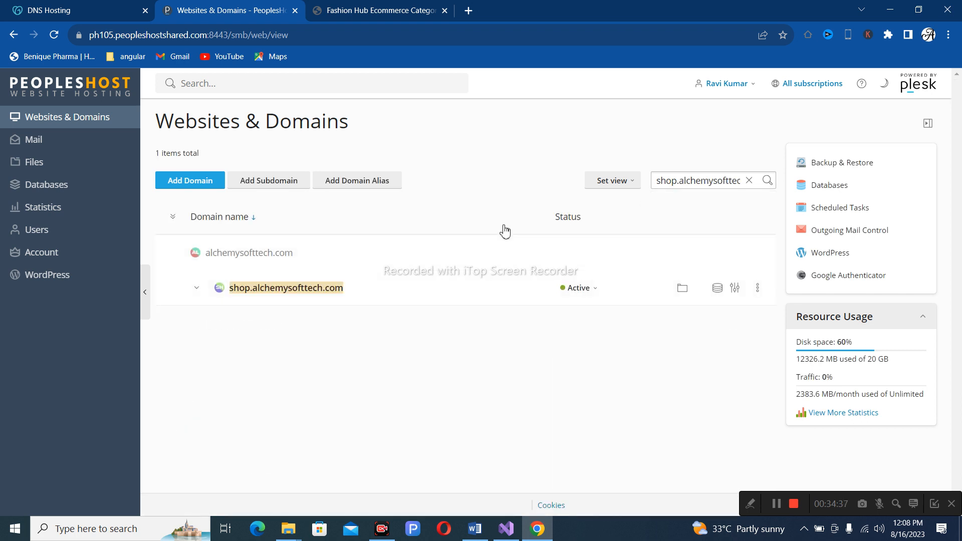
click(198, 293)
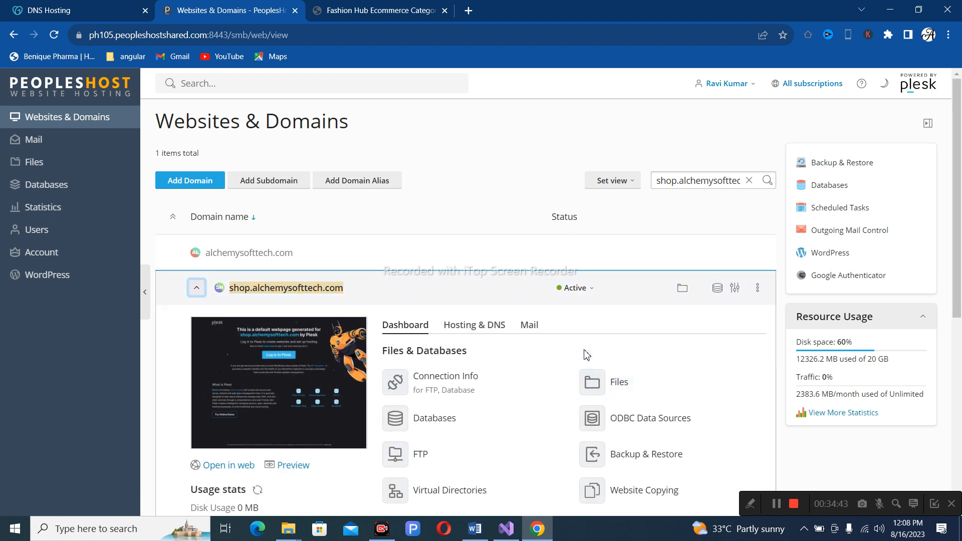
scroll(587, 353, down, 4)
scroll(587, 351, up, 3)
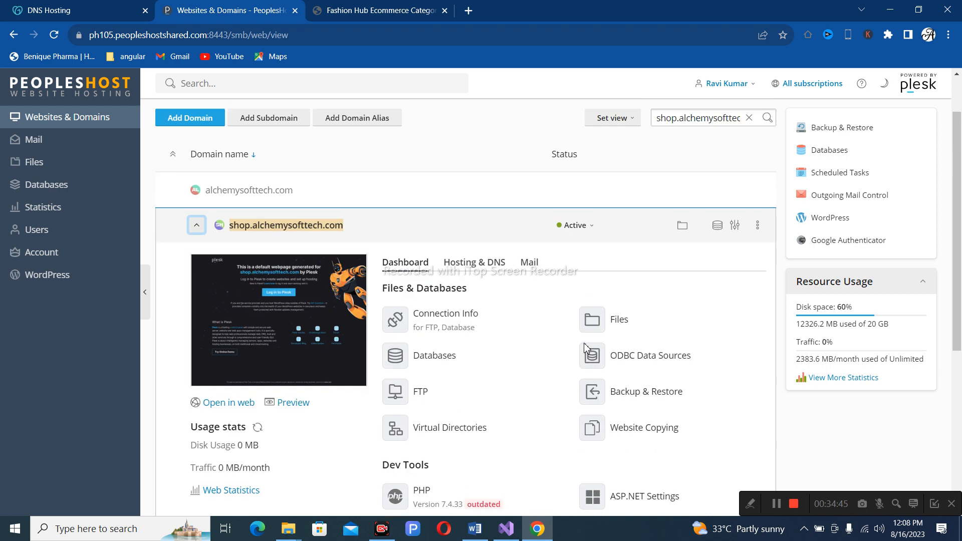
scroll(530, 309, down, 1)
scroll(530, 310, down, 2)
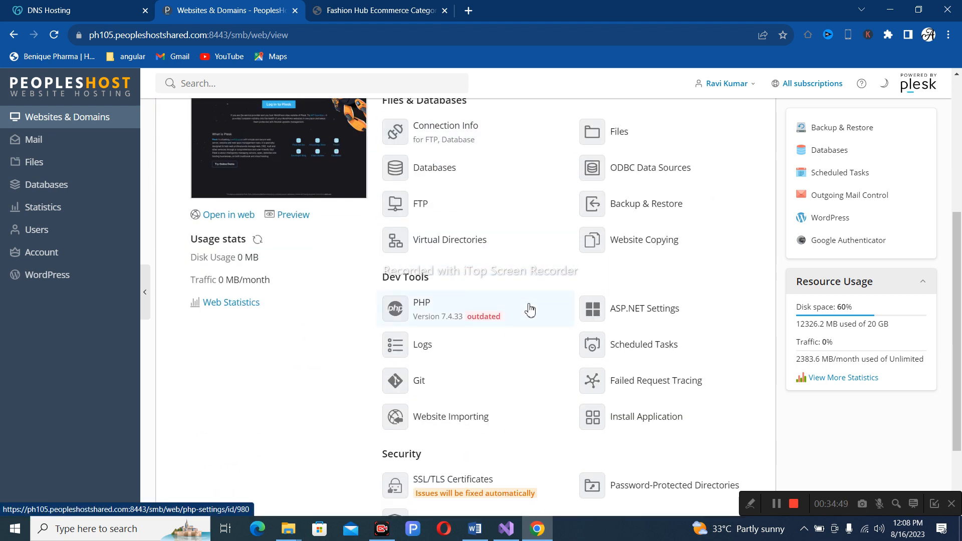
scroll(530, 309, up, 3)
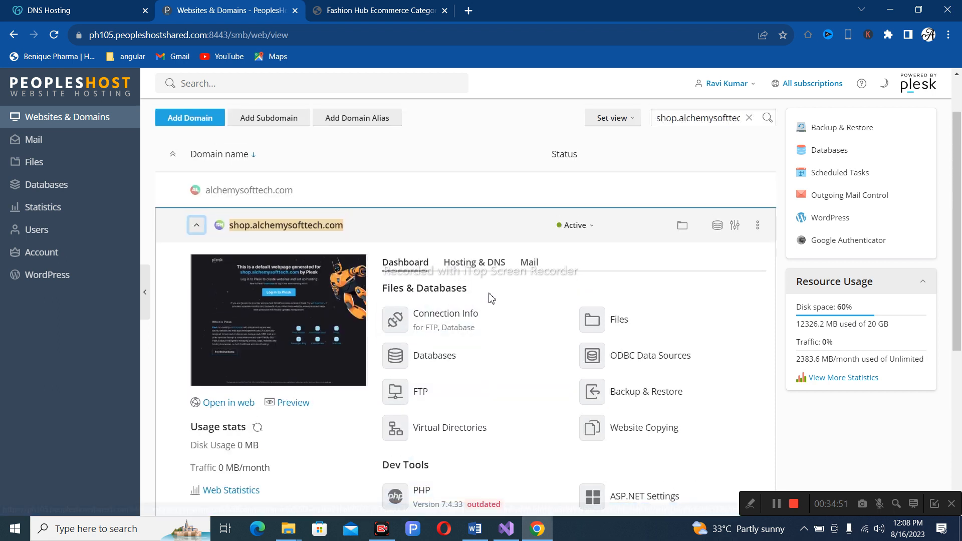
scroll(521, 293, down, 2)
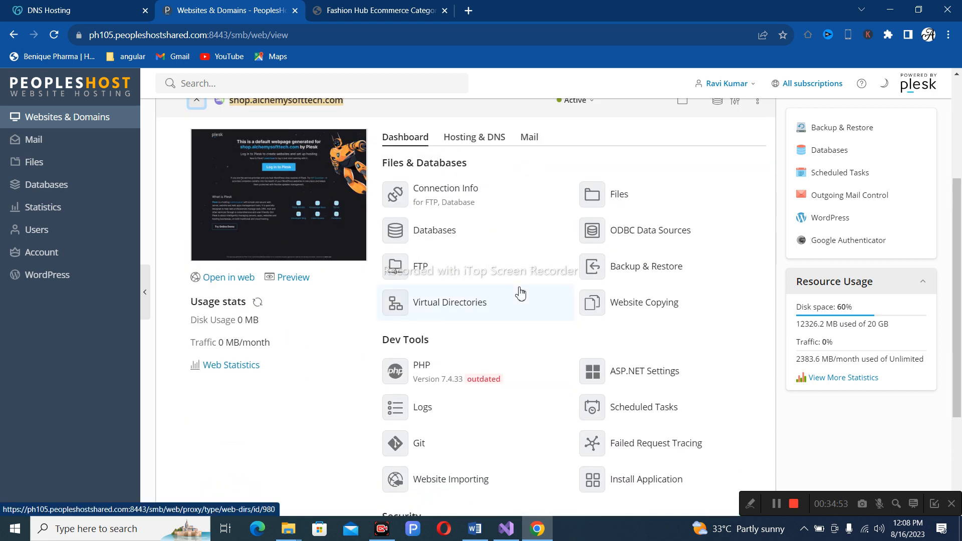
scroll(521, 292, down, 2)
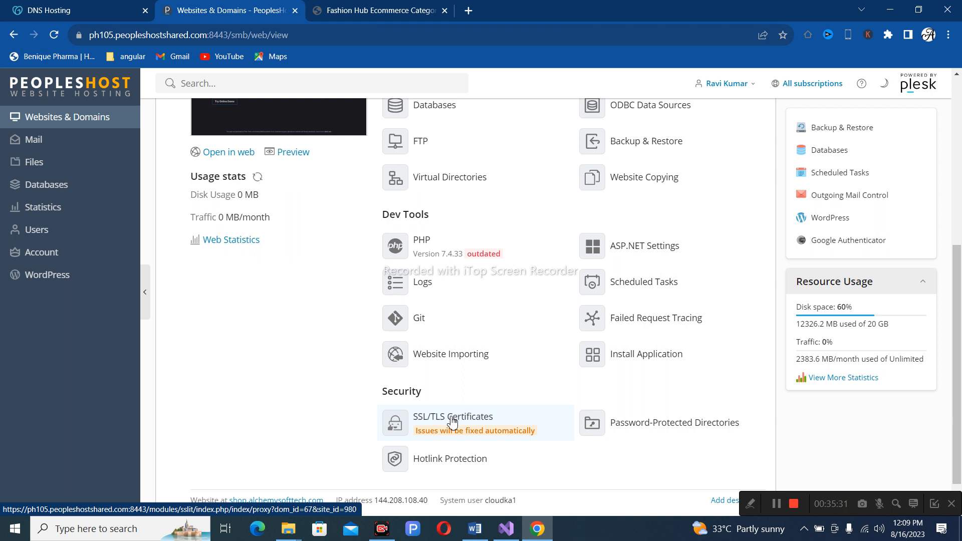
click(357, 10)
scroll(605, 347, down, 20)
scroll(606, 347, up, 9)
scroll(606, 348, up, 10)
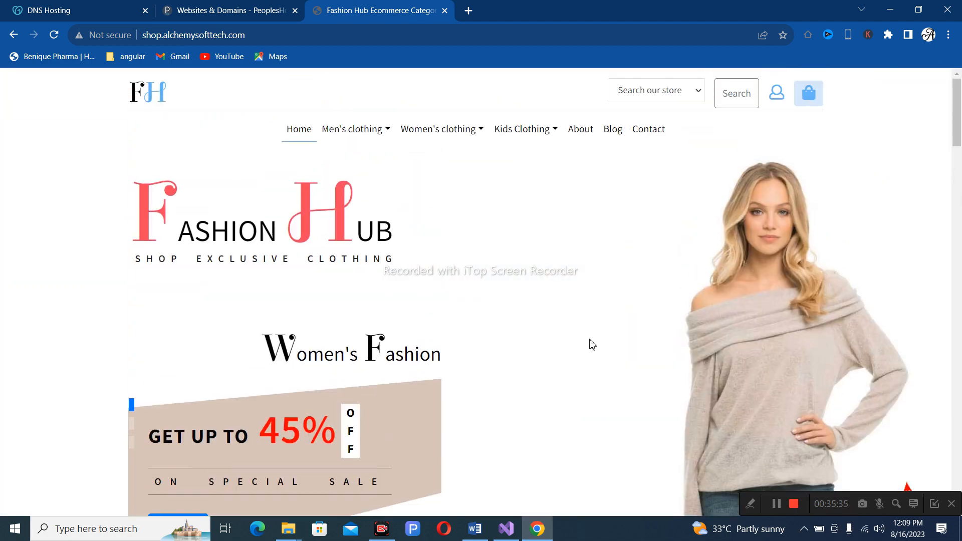
click(246, 16)
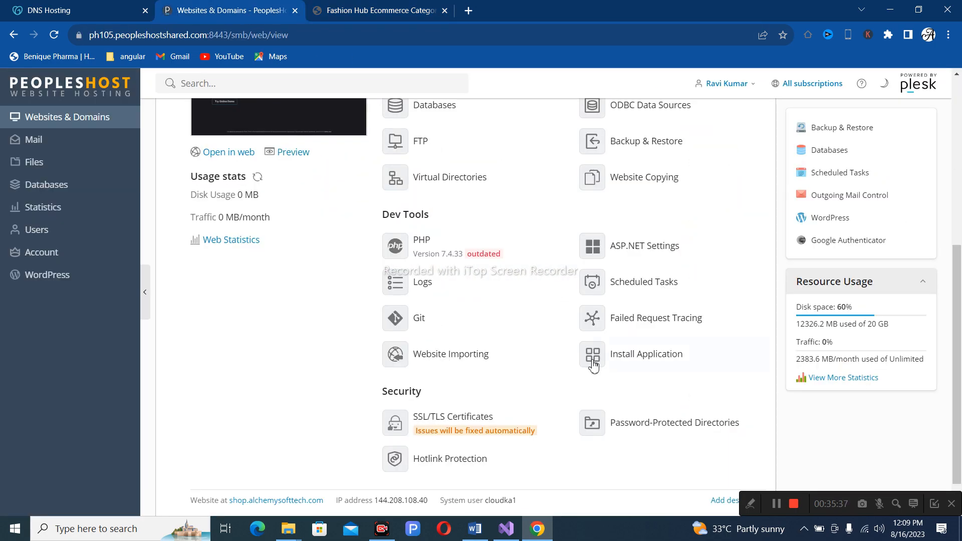
scroll(593, 364, up, 3)
scroll(593, 364, down, 1)
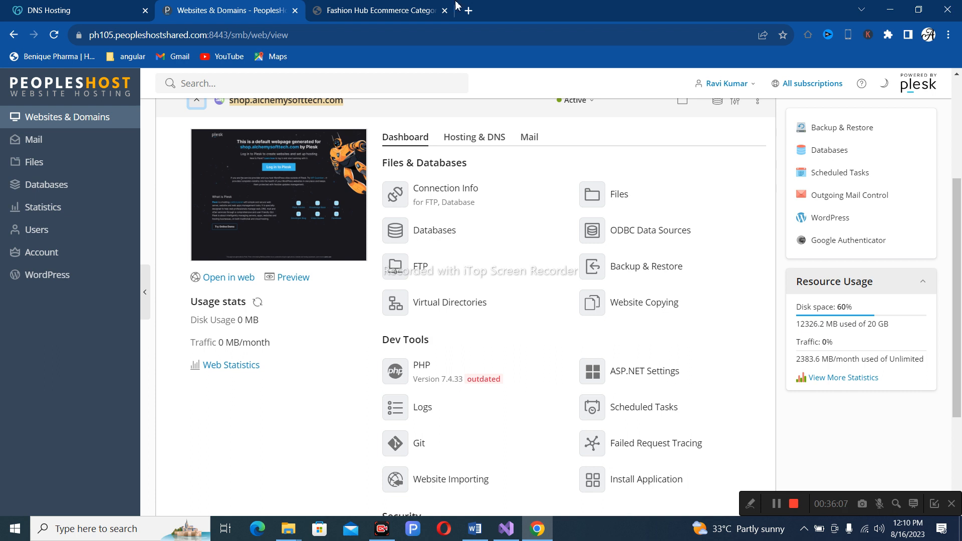
Go from GoDaddy's DNS Hosting page to My Products, which flags 2 renewal issues.
click(83, 7)
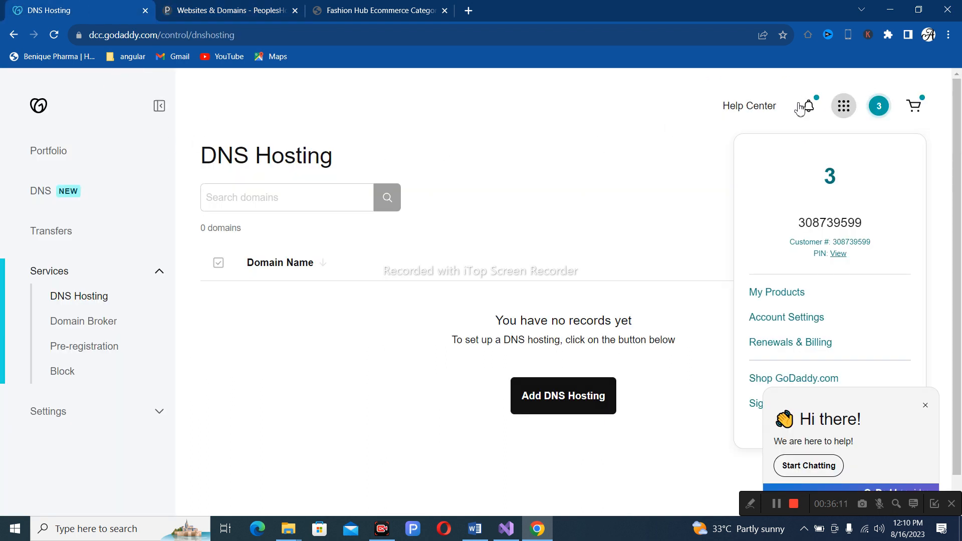
click(40, 112)
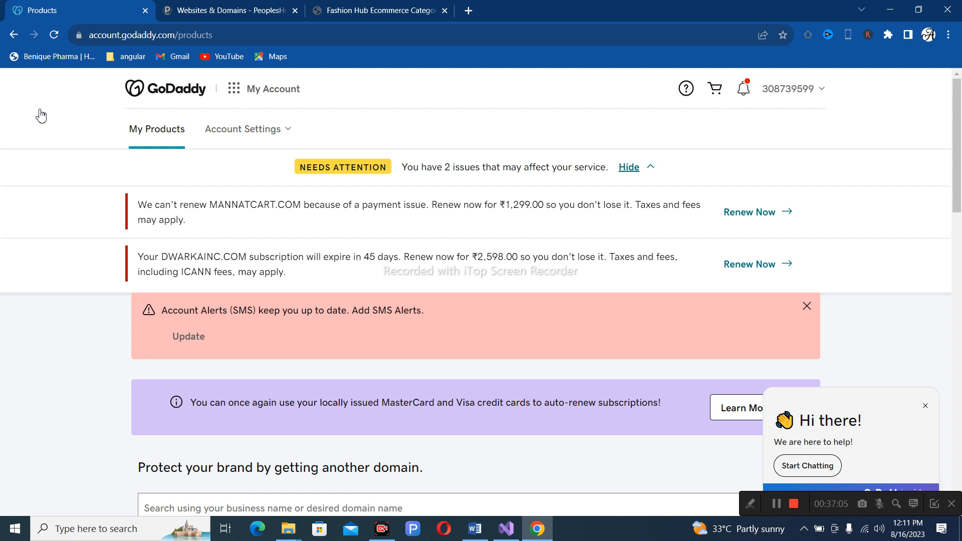
Switch back to the 'Websites & Domains - PeoplesHost' tab in Plesk.
click(240, 10)
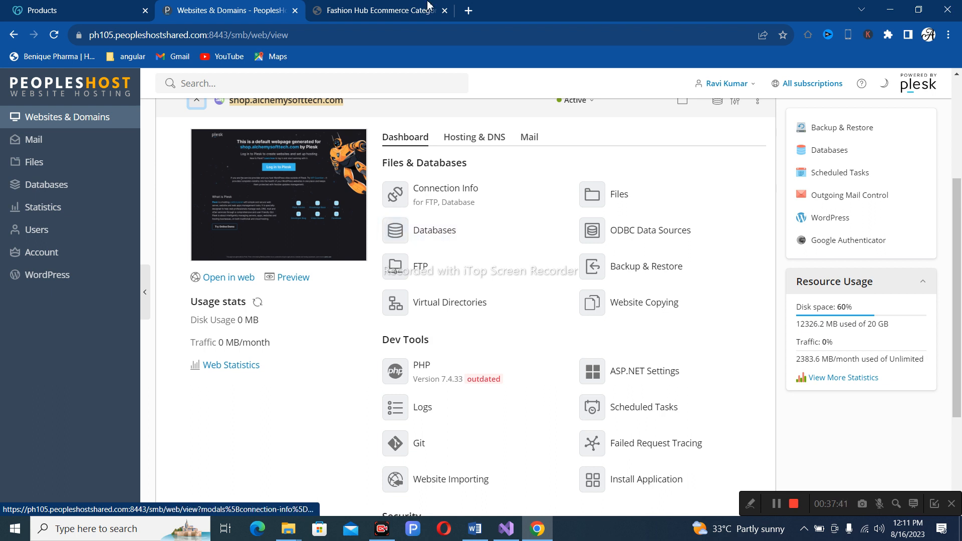
Open Plesk's Mail section, listing the 13 existing email addresses.
scroll(293, 157, up, 1)
scroll(293, 156, up, 1)
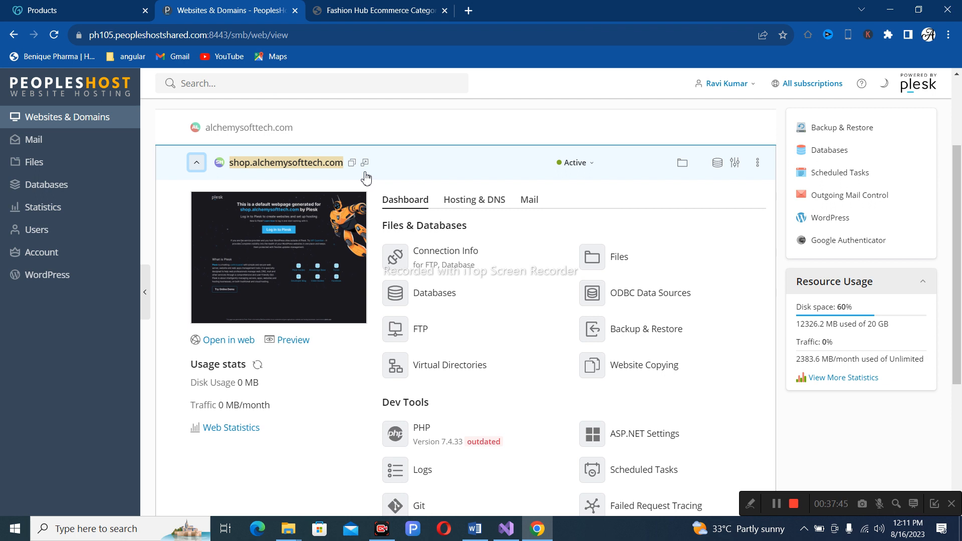
click(31, 141)
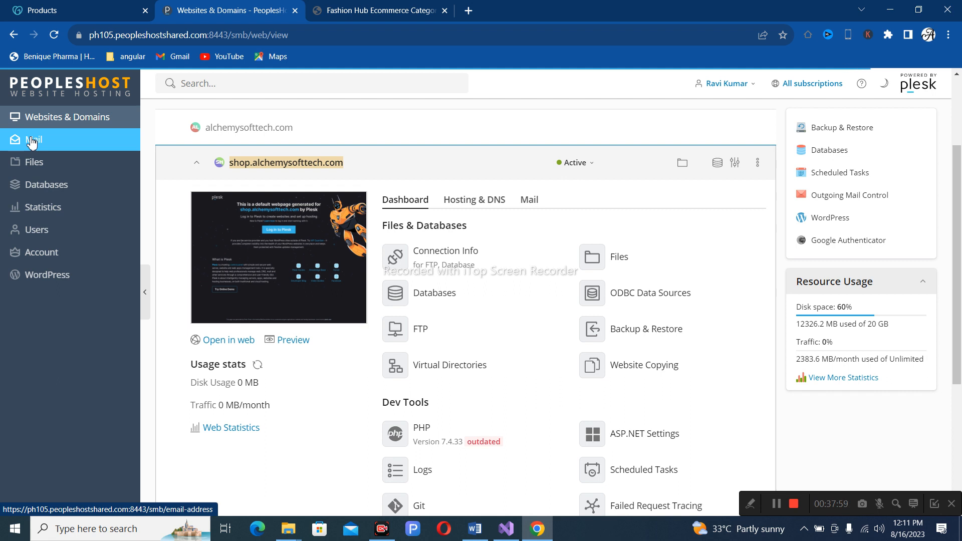
click(32, 142)
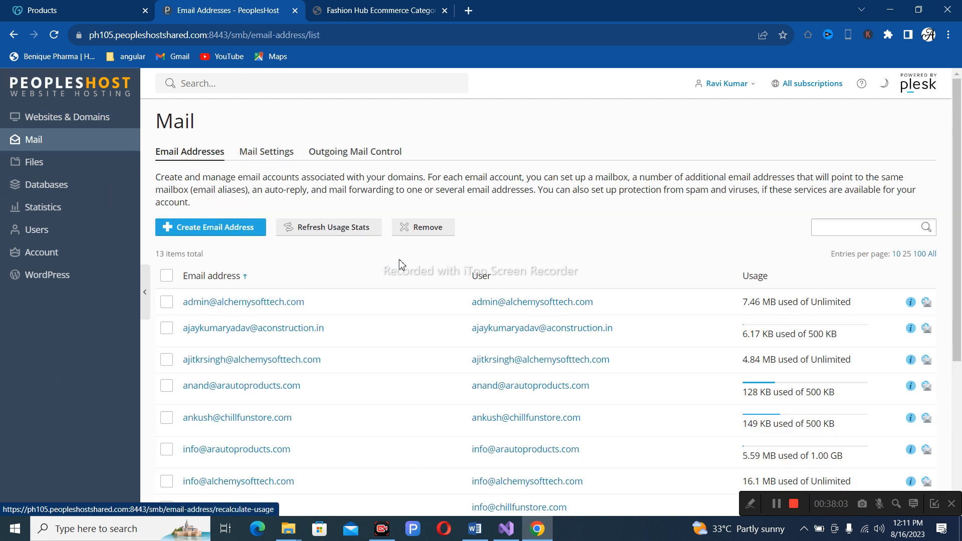
Start a new mailbox with Create Email Address on the Email Addresses tab.
click(211, 233)
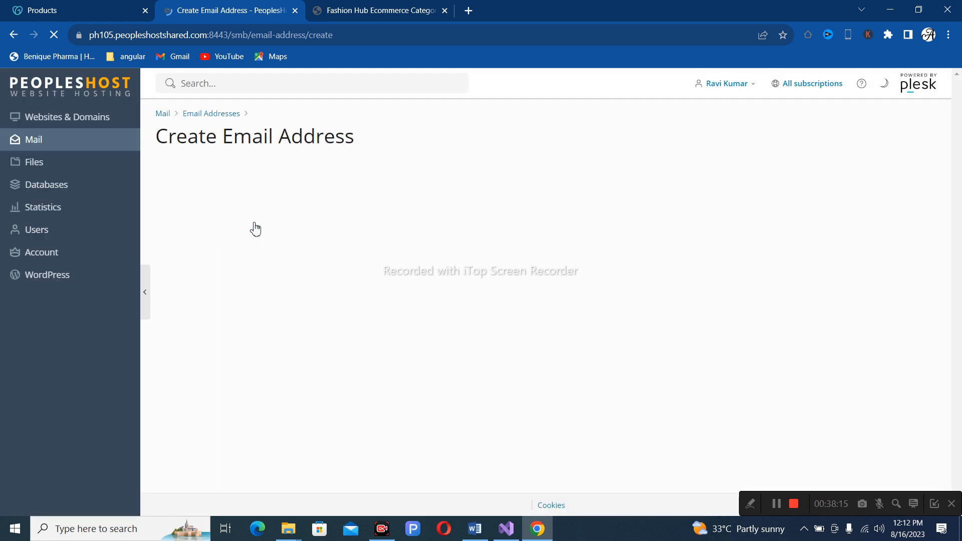
Name the new mailbox 'sales' and choose alchemysofttech.com as its domain.
click(320, 235)
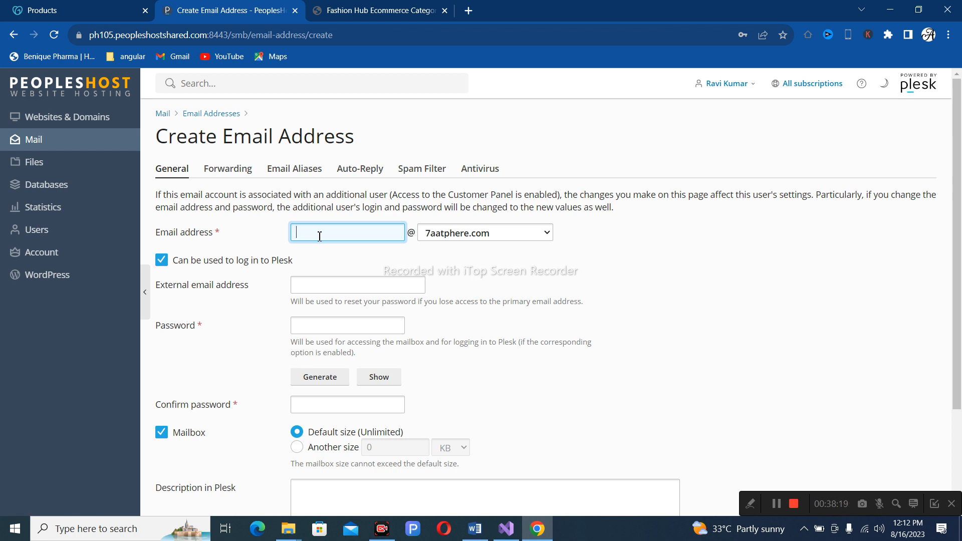
click(486, 233)
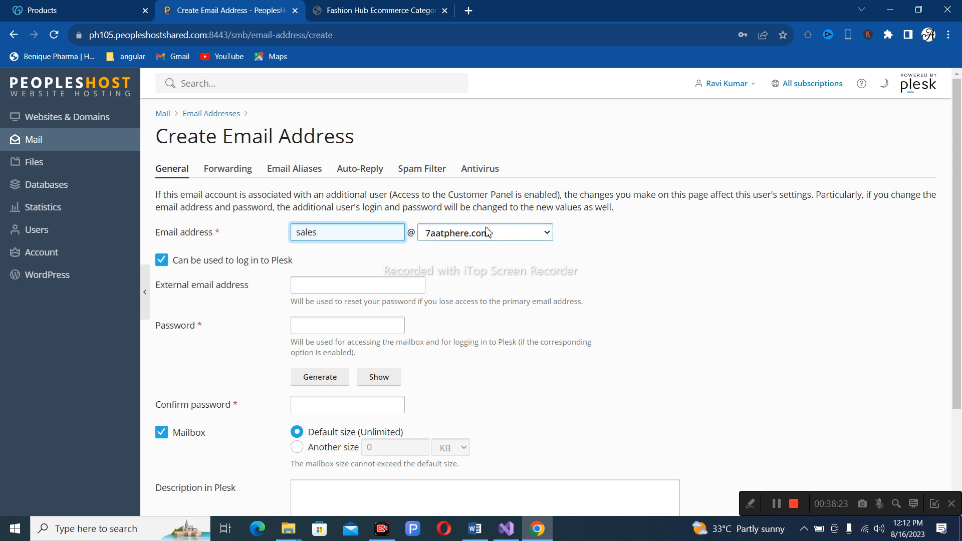
scroll(489, 376, down, 5)
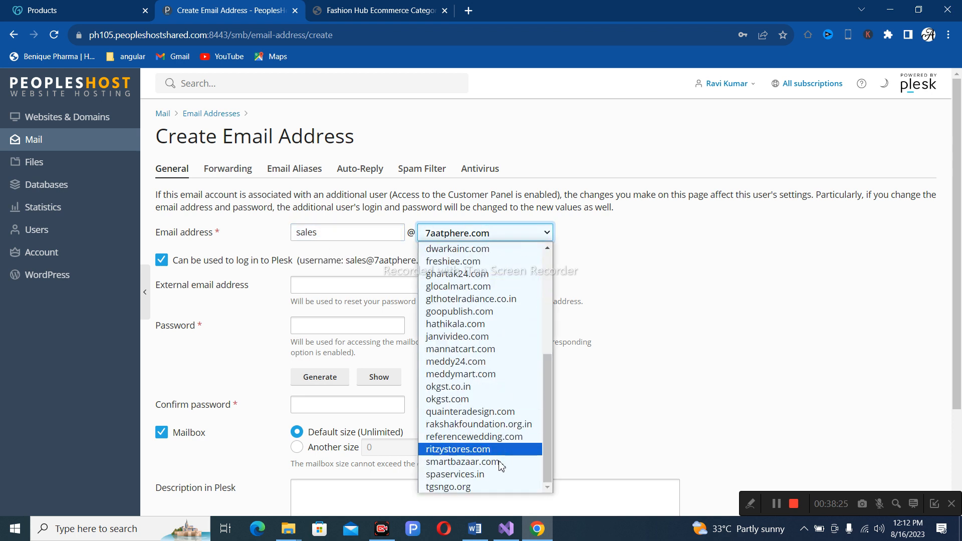
drag(548, 411, 561, 296)
scroll(561, 313, down, 1)
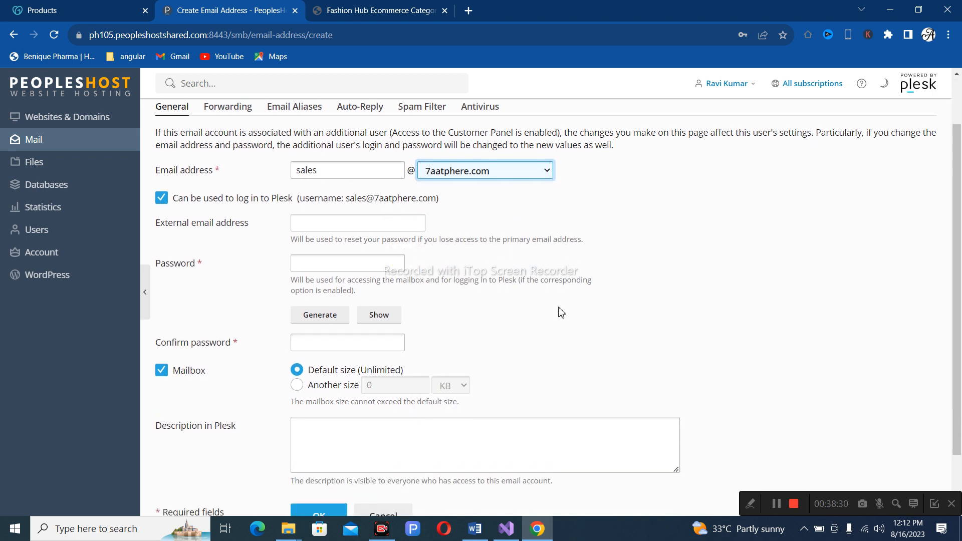
click(503, 171)
drag(549, 211, 540, 311)
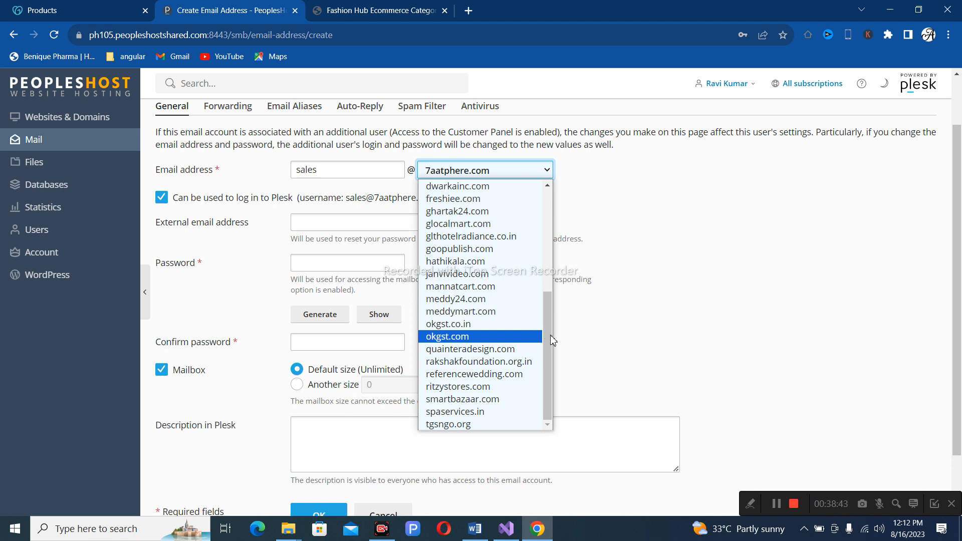
drag(550, 325, 565, 197)
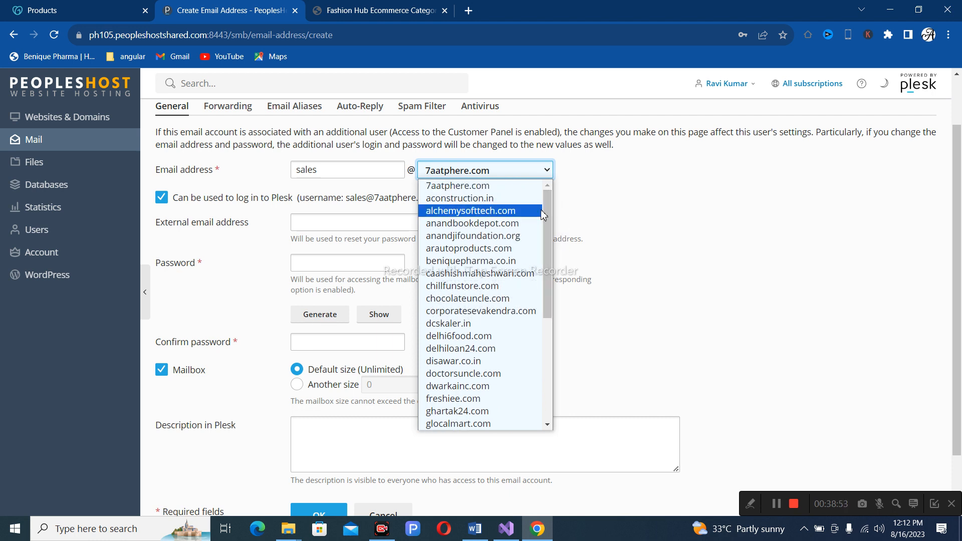
click(483, 217)
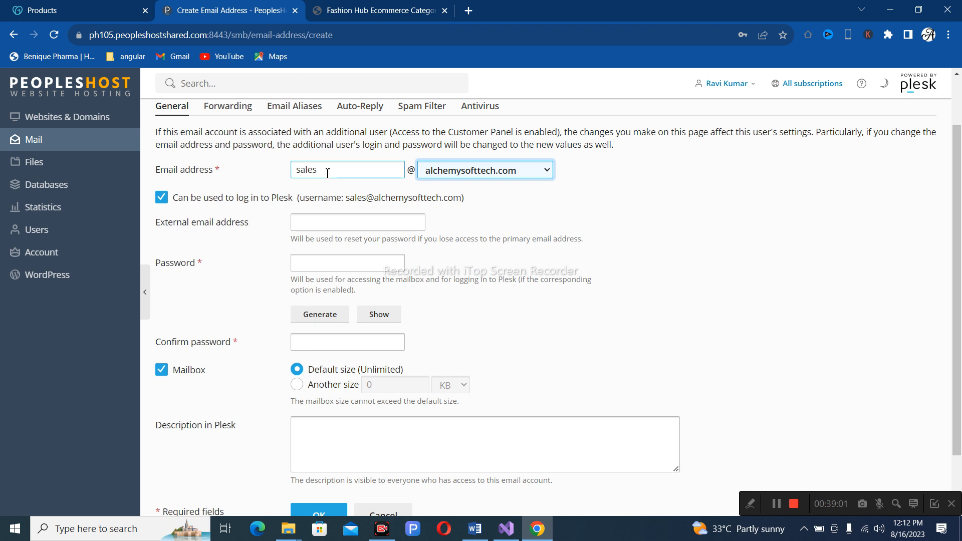
click(323, 224)
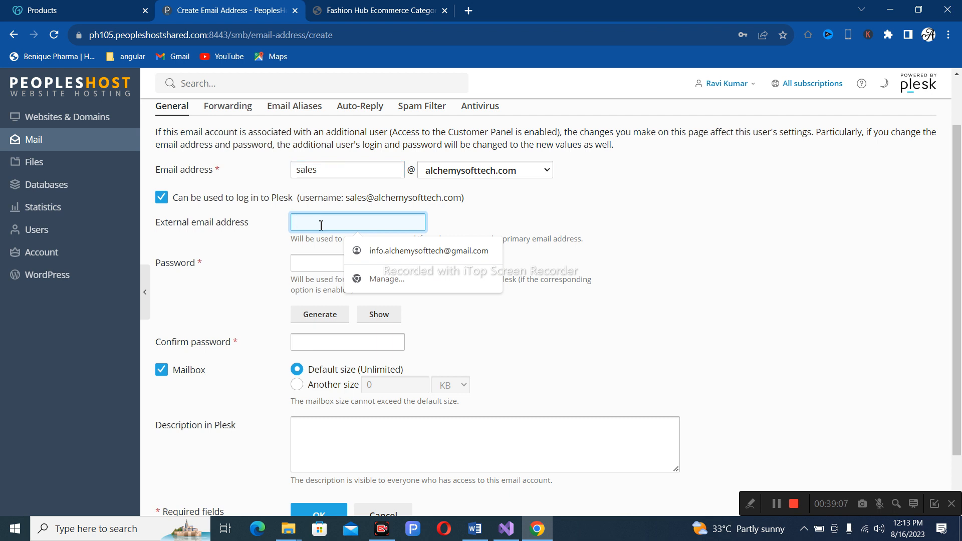
Clear the stray recovery address entry and enter the mailbox password.
text(sales)
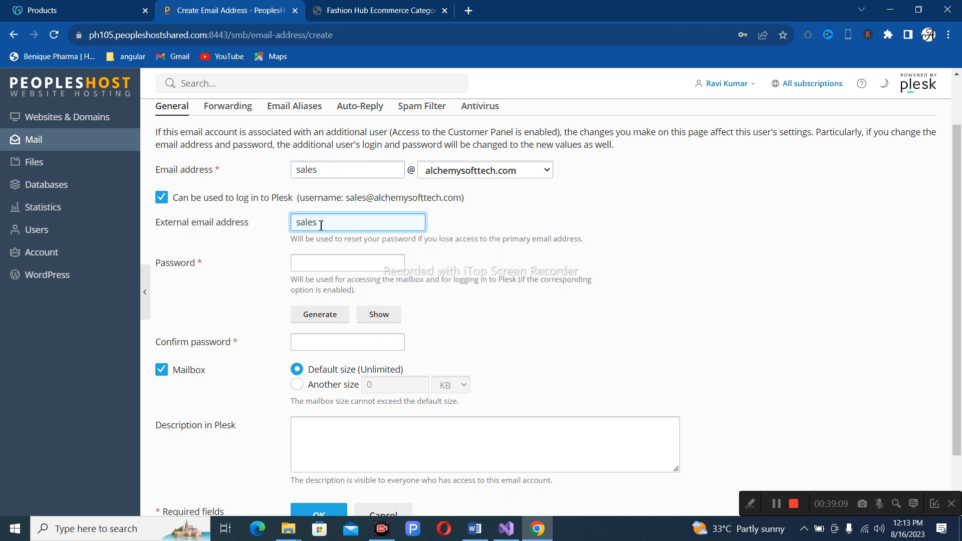
text(@)
key(BackSpace)
key(BackSpace)
key(BackSpace)
key(BackSpace)
key(BackSpace)
key(BackSpace)
click(312, 265)
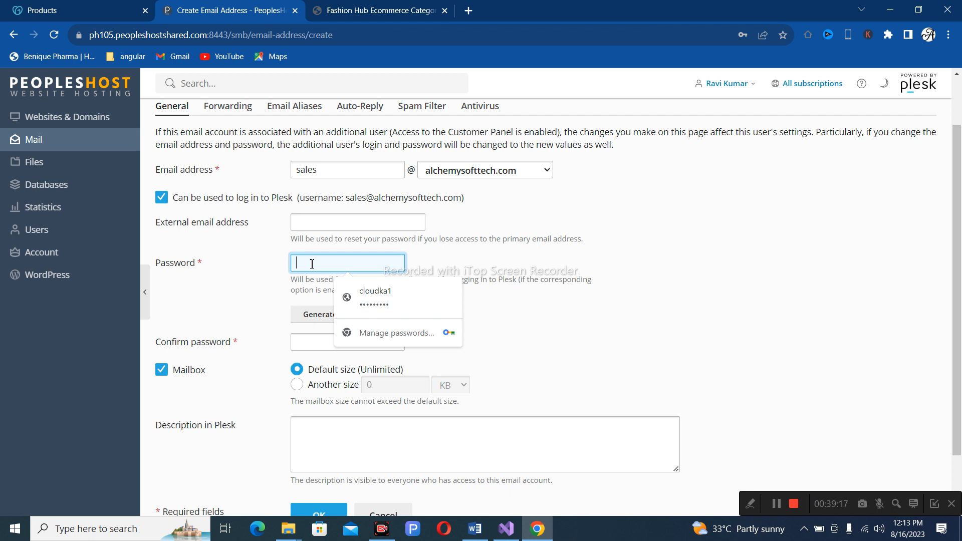
text(••••)
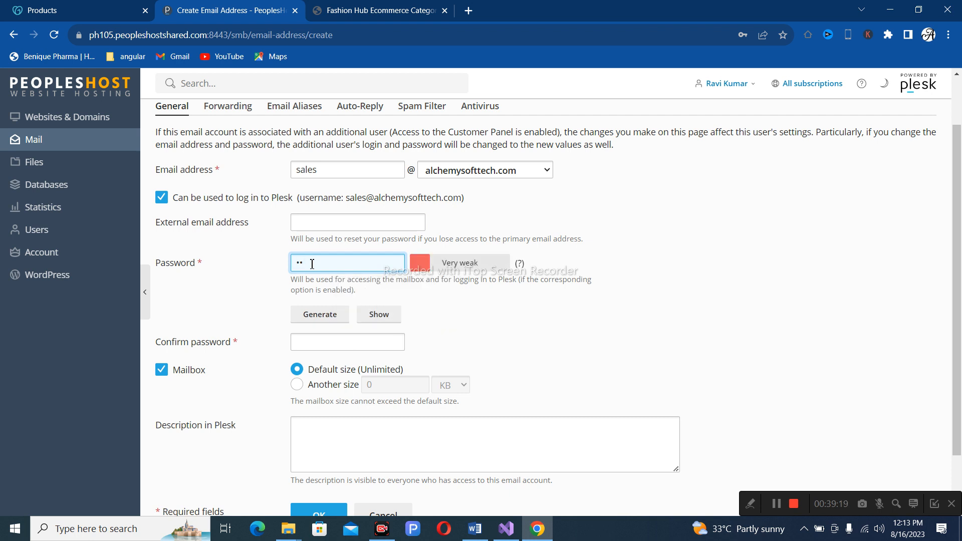
key(BackSpace)
key(BackSpace)
key(BackSpace)
key(BackSpace)
text(••)
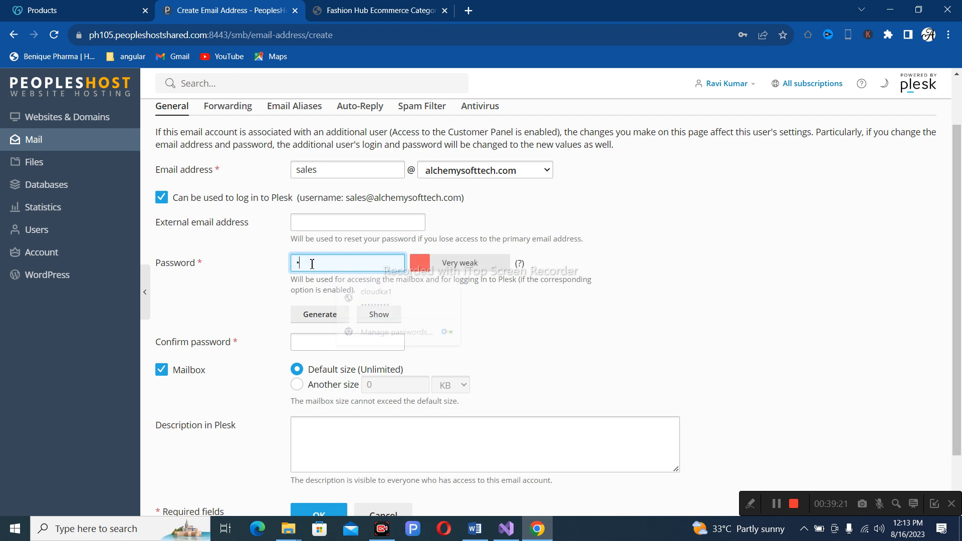
key(BackSpace)
key(BackSpace)
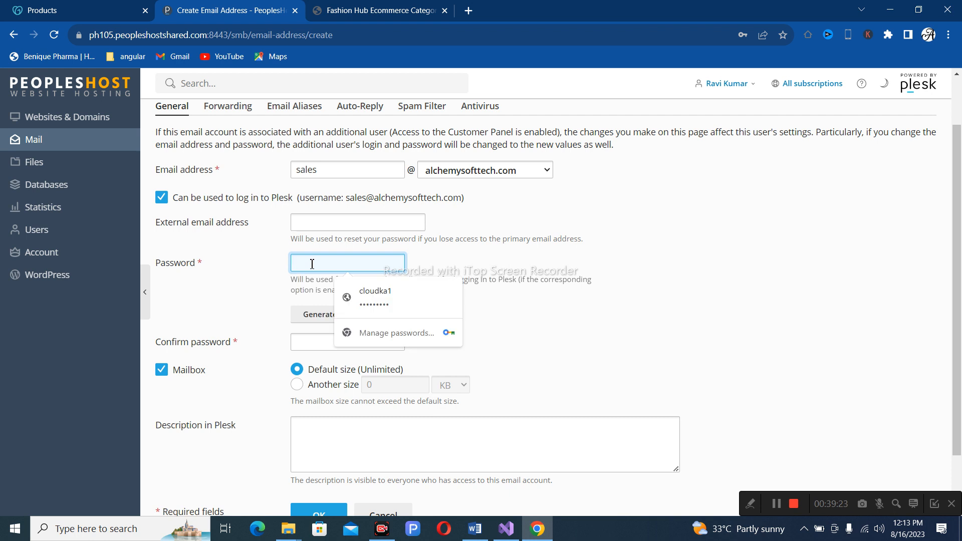
text(•)
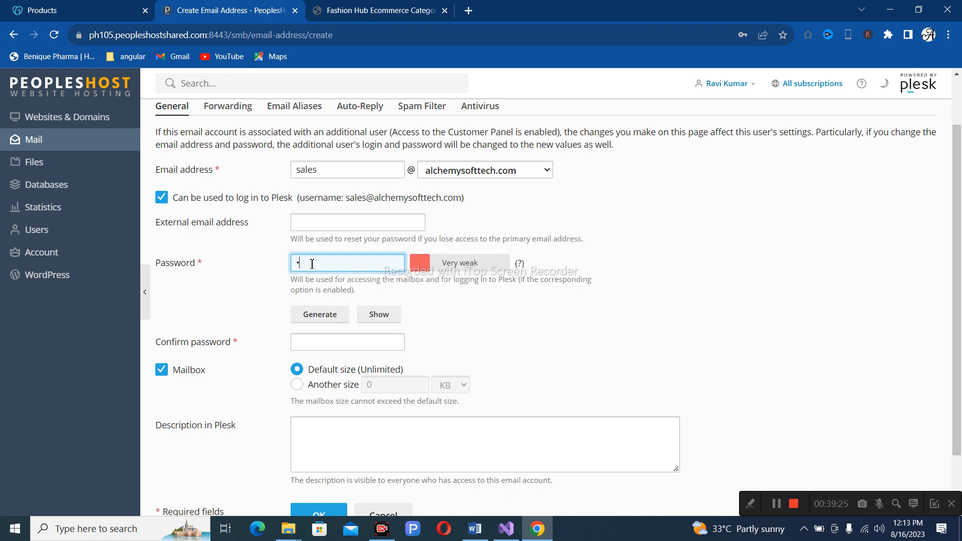
key(BackSpace)
text(•••••••••••)
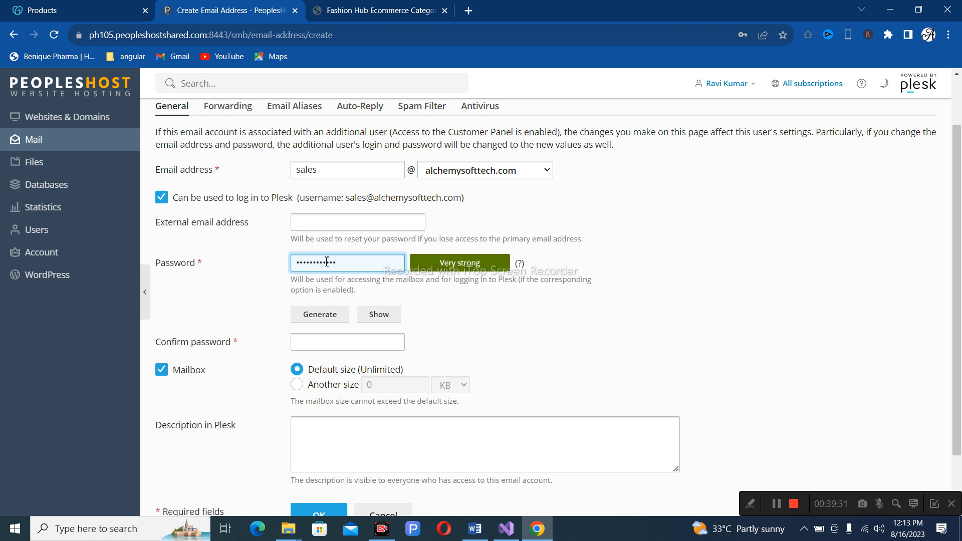
drag(350, 262, 278, 261)
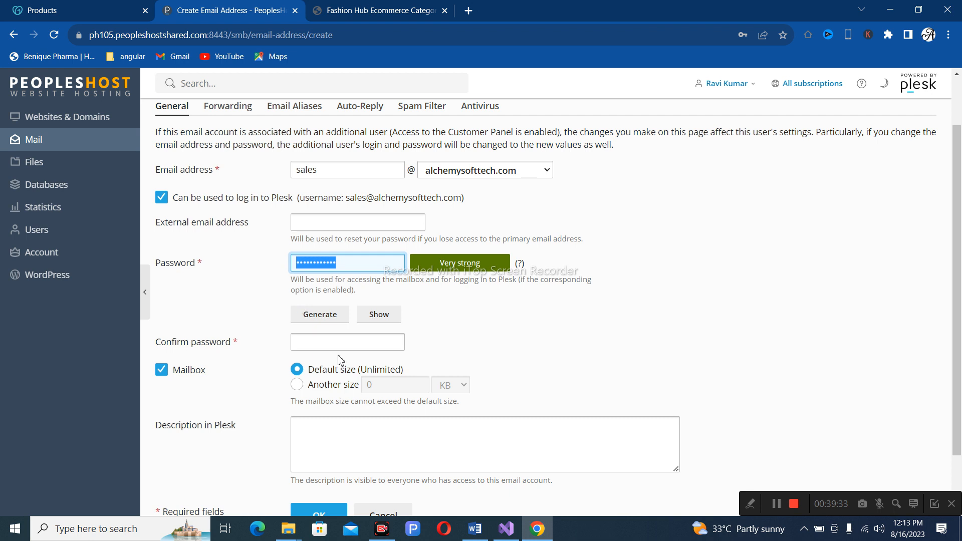
click(337, 339)
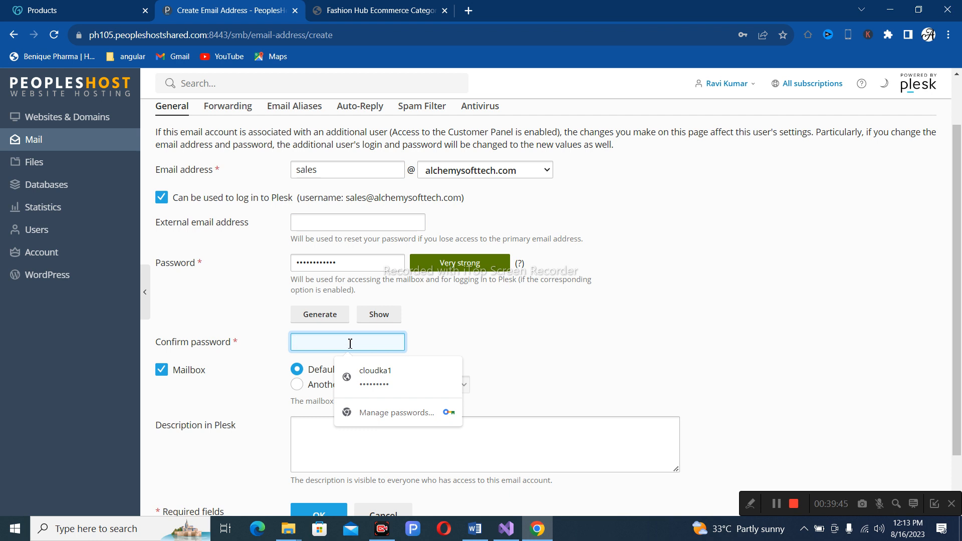
text(************)
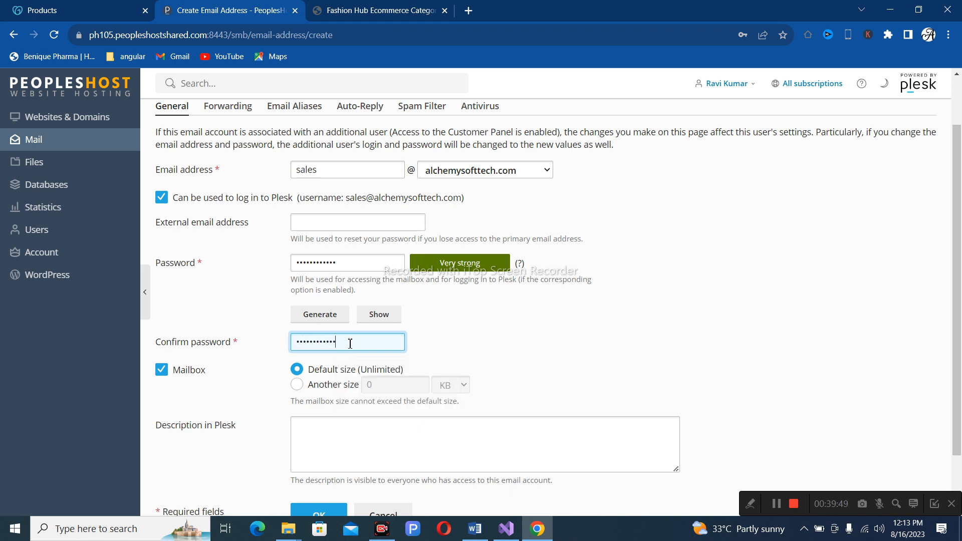
scroll(597, 325, down, 2)
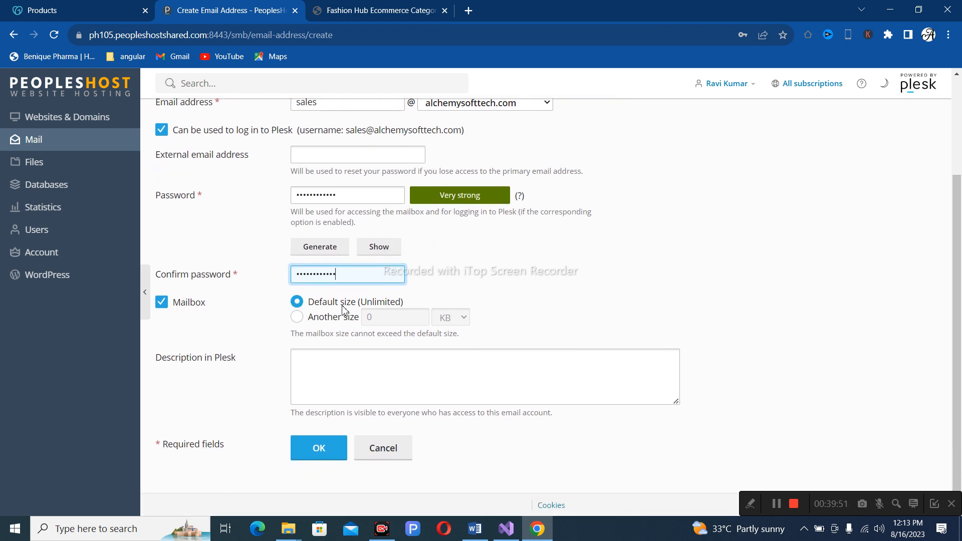
click(296, 317)
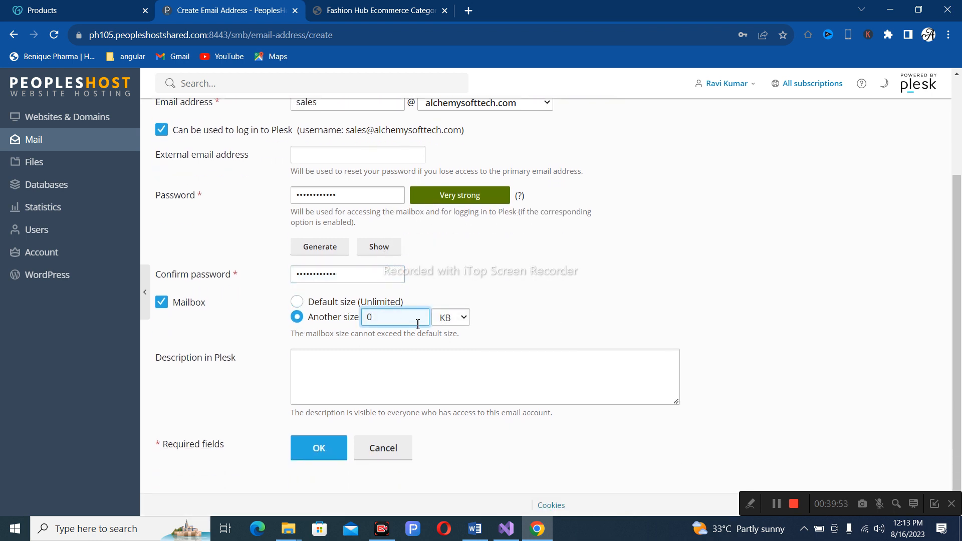
click(297, 302)
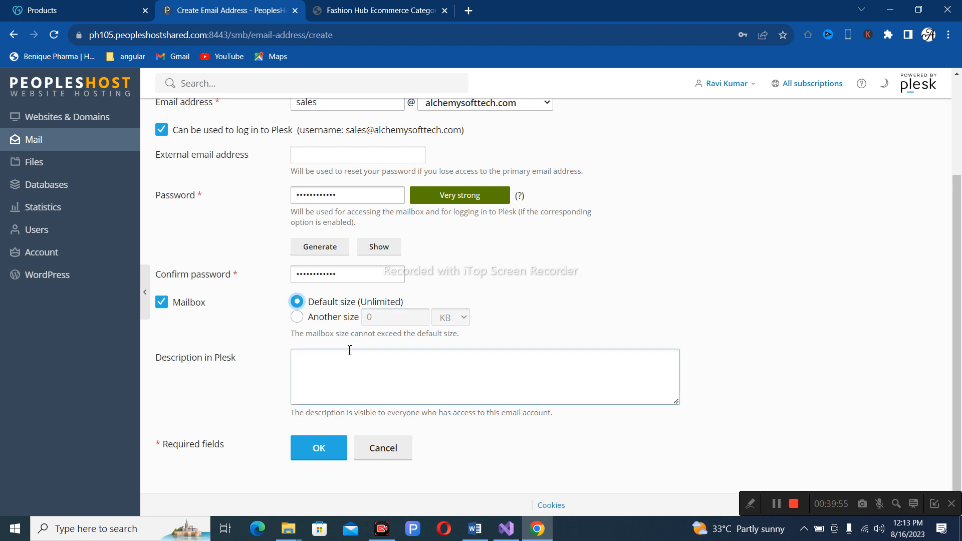
click(324, 438)
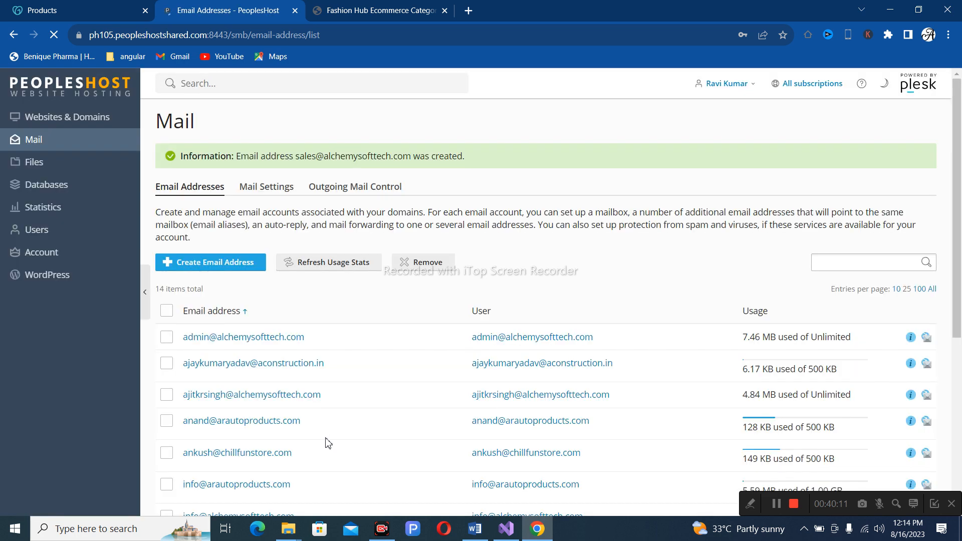
In a new Chrome tab, go to the suggested webmail address.
click(468, 10)
text(w)
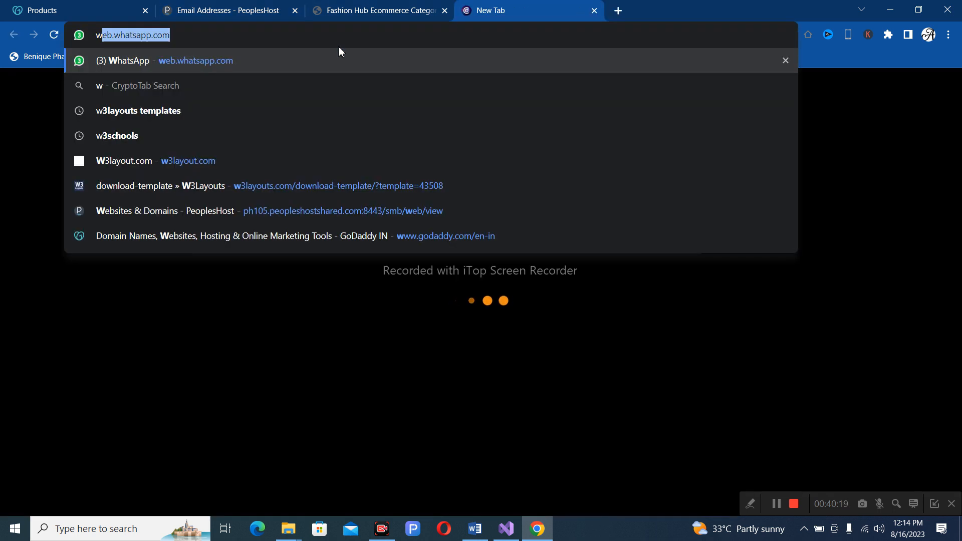
text(e)
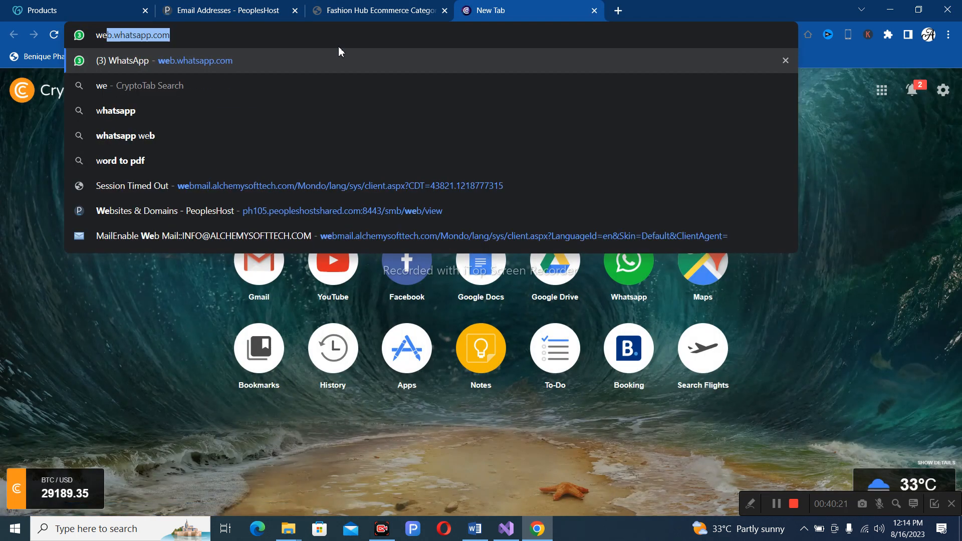
text(bmail)
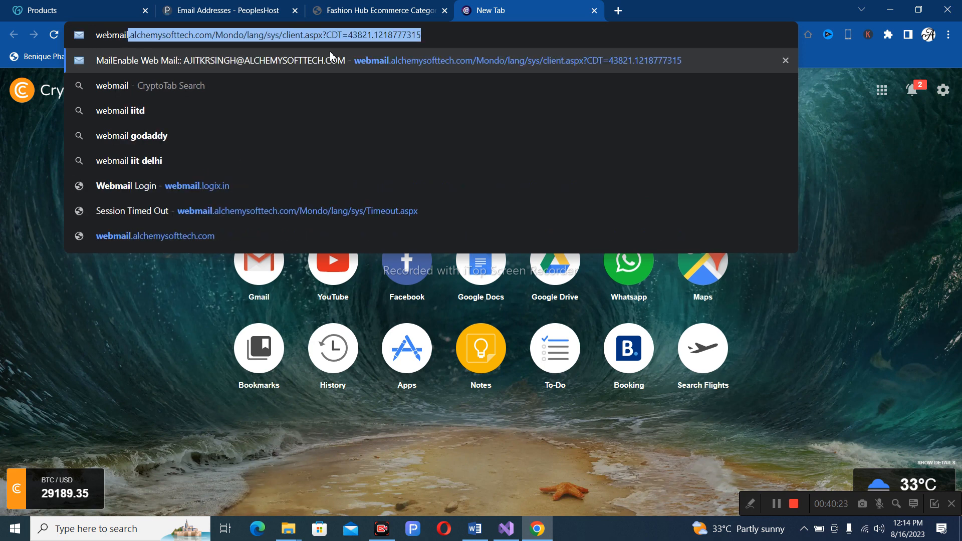
key(Return)
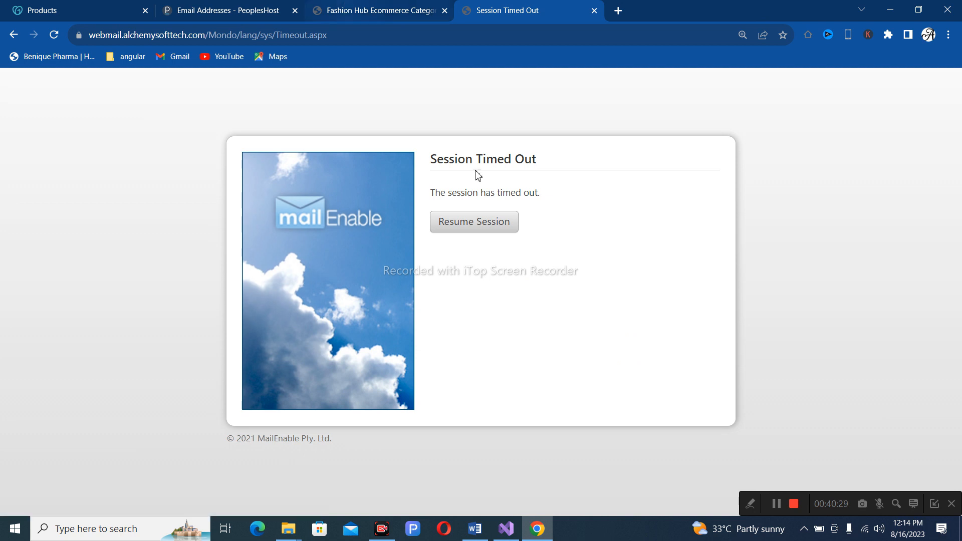
Trim the timed-out webmail URL back to the site root to reach the MailEnable sign-in page.
click(389, 41)
click(389, 42)
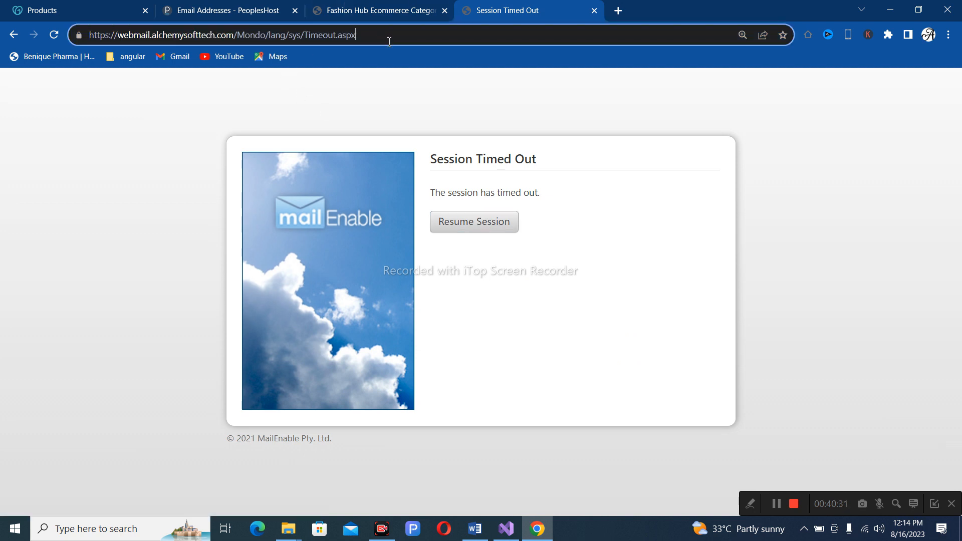
key(BackSpace)
key(BackSpace)
key(BackSpace)
key(BackSpace)
key(BackSpace)
key(BackSpace)
key(BackSpace)
key(BackSpace)
key(BackSpace)
key(BackSpace)
key(BackSpace)
key(BackSpace)
key(BackSpace)
key(BackSpace)
key(BackSpace)
key(BackSpace)
key(BackSpace)
key(BackSpace)
key(BackSpace)
key(BackSpace)
key(BackSpace)
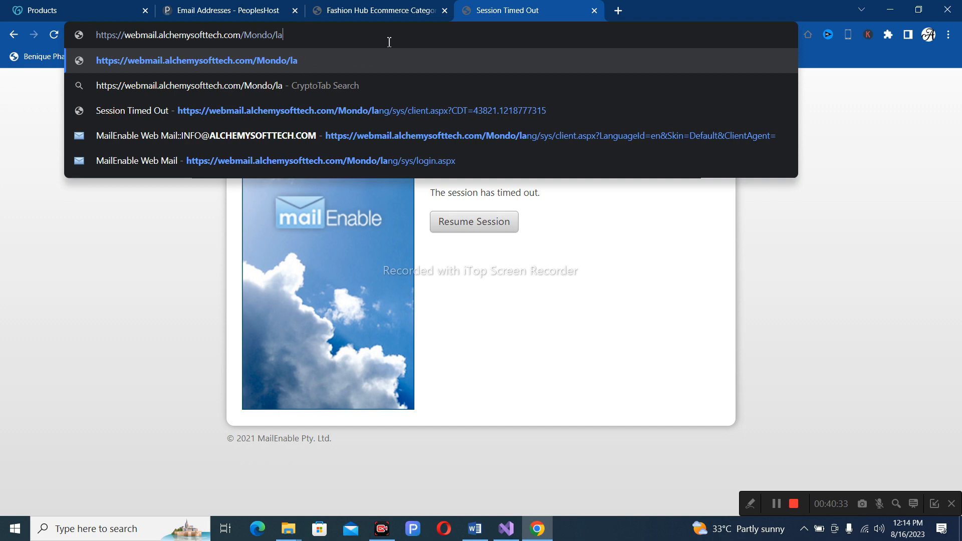
key(Return)
click(388, 42)
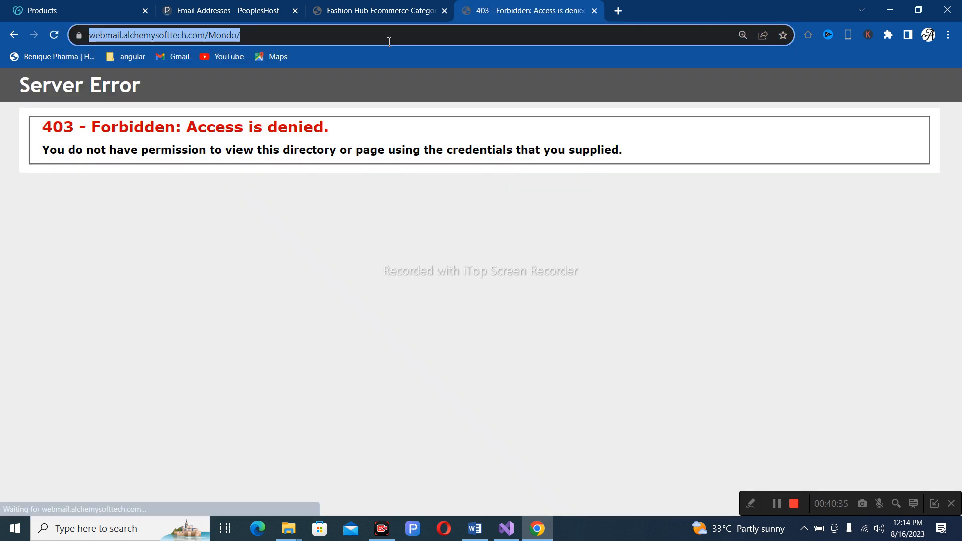
click(389, 42)
key(BackSpace)
key(BackSpace)
key(BackSpace)
key(BackSpace)
key(BackSpace)
key(BackSpace)
key(BackSpace)
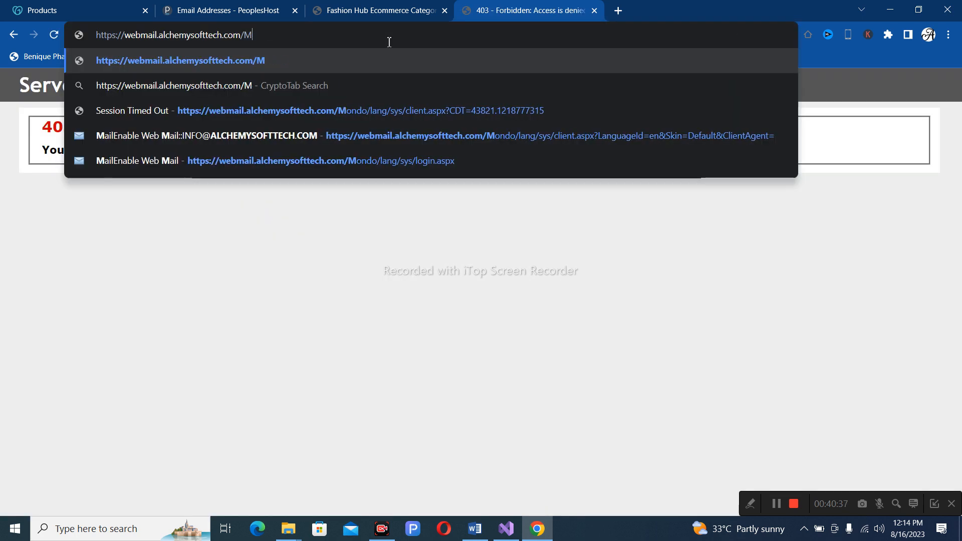
key(Return)
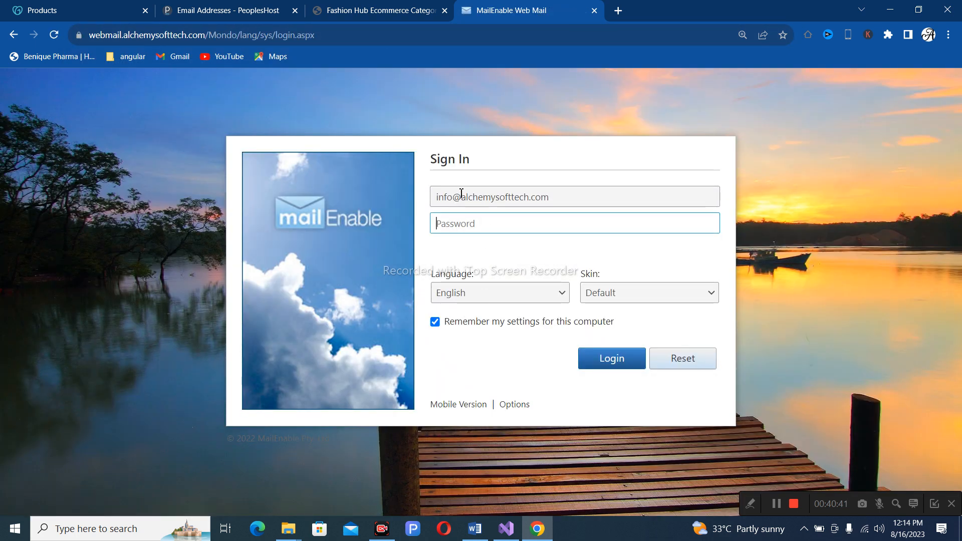
Sign in to MailEnable Web Mail as the sales mailbox with its password.
click(452, 198)
key(BackSpace)
key(BackSpace)
key(BackSpace)
key(BackSpace)
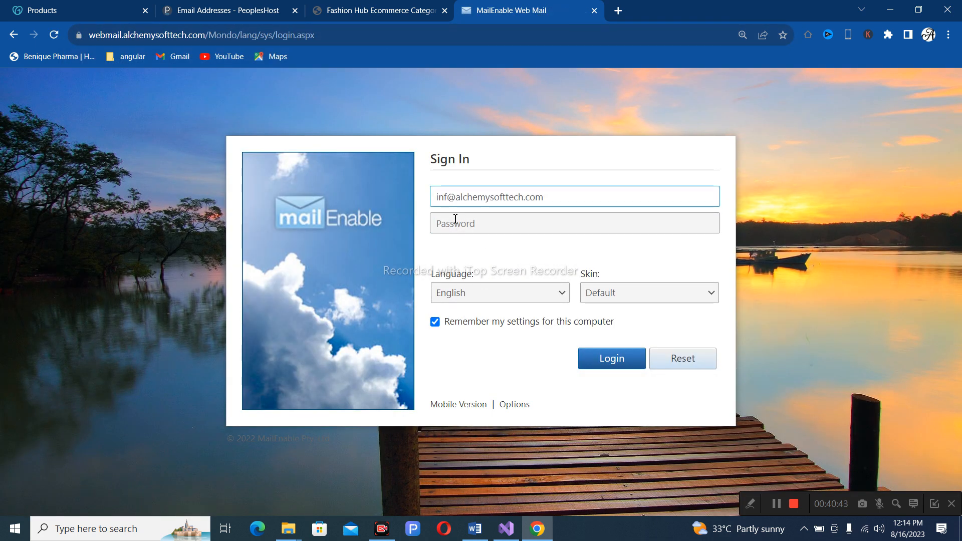
text(sales)
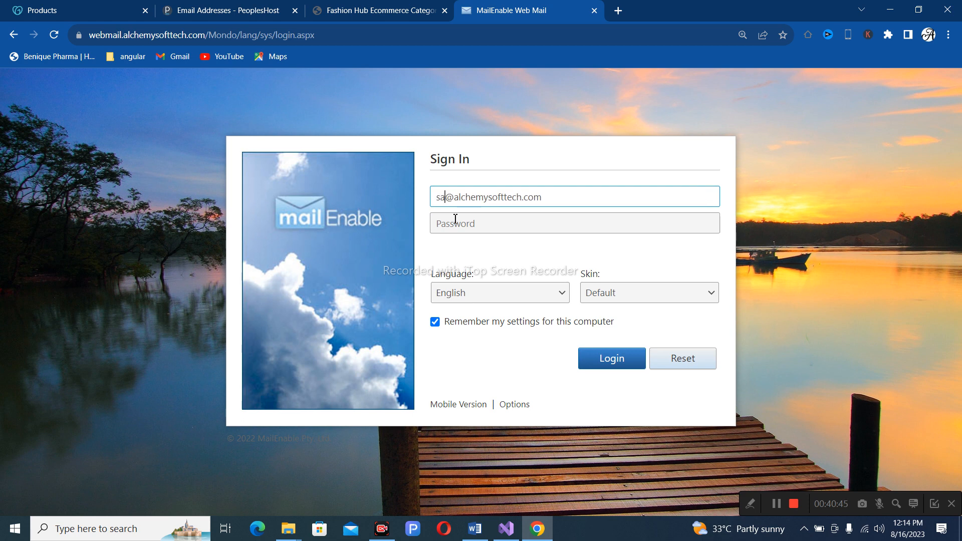
click(459, 229)
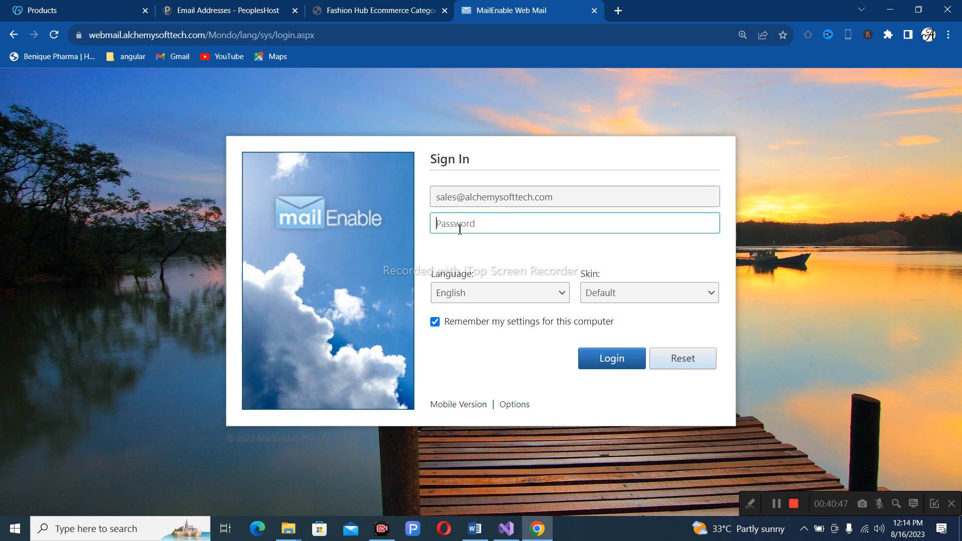
text(••••••••••••)
click(621, 366)
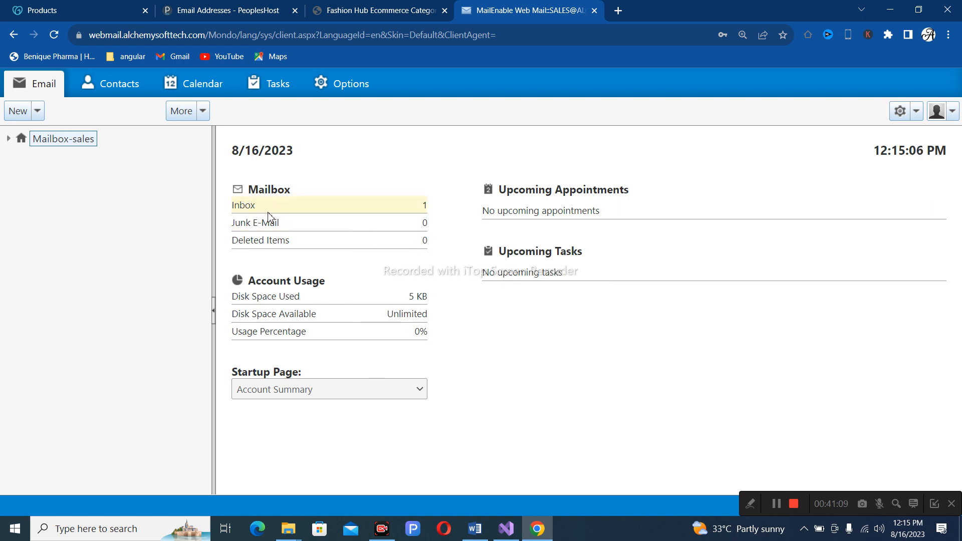
click(203, 112)
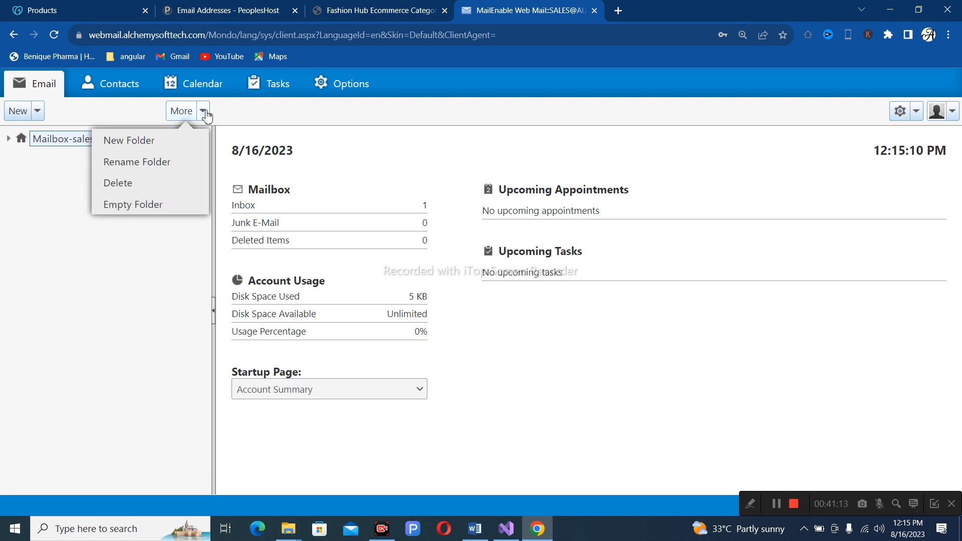
Start a new Email Message from Mailbox-sales and place the caret in its body.
click(32, 144)
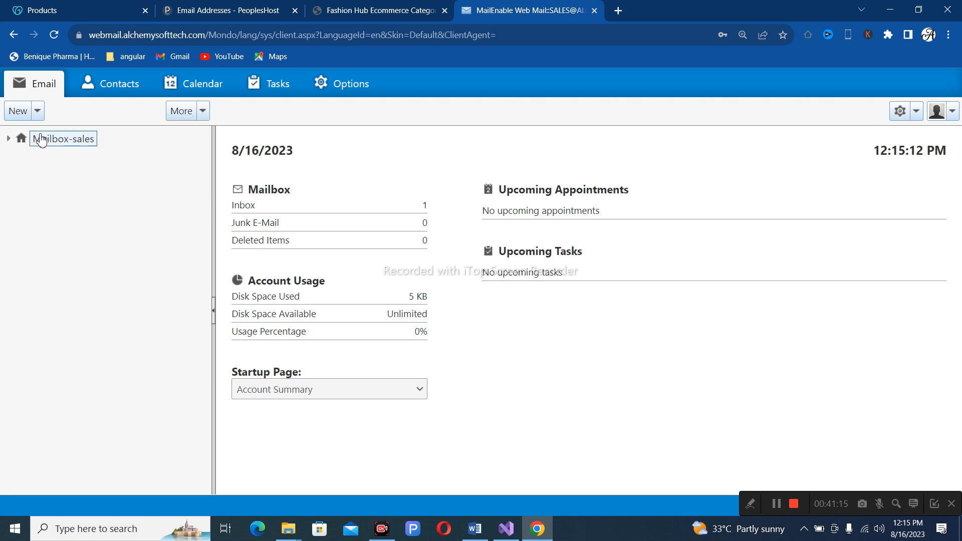
click(38, 111)
click(38, 111)
click(45, 147)
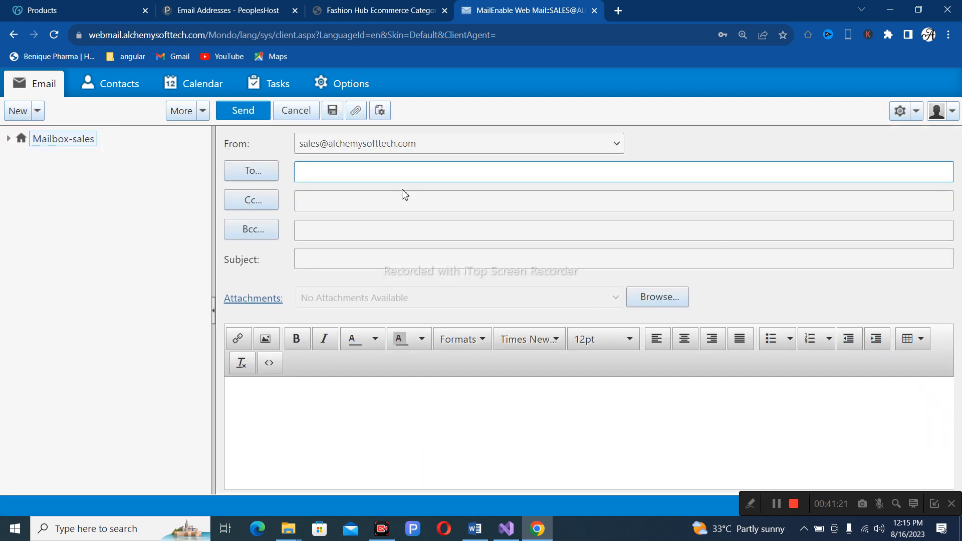
click(311, 389)
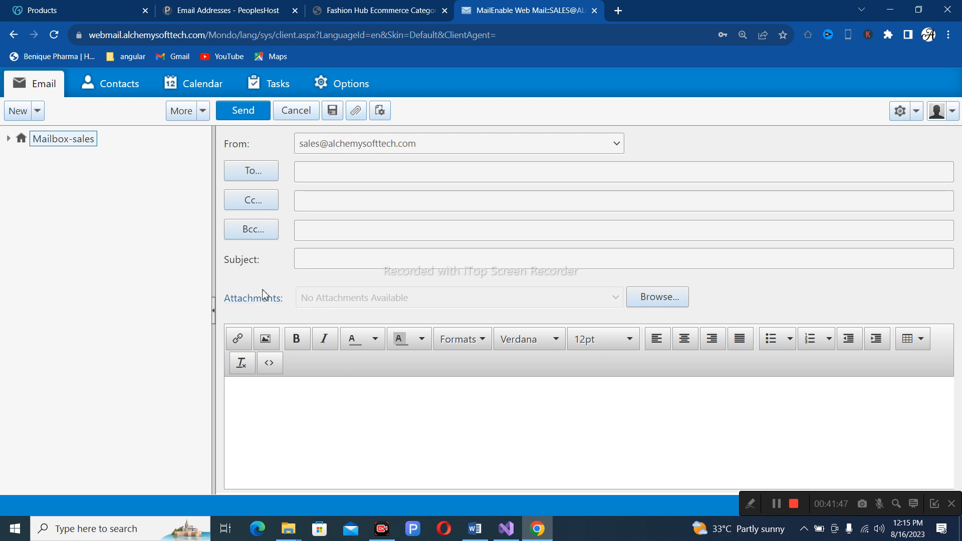
mouse_move(203, 11)
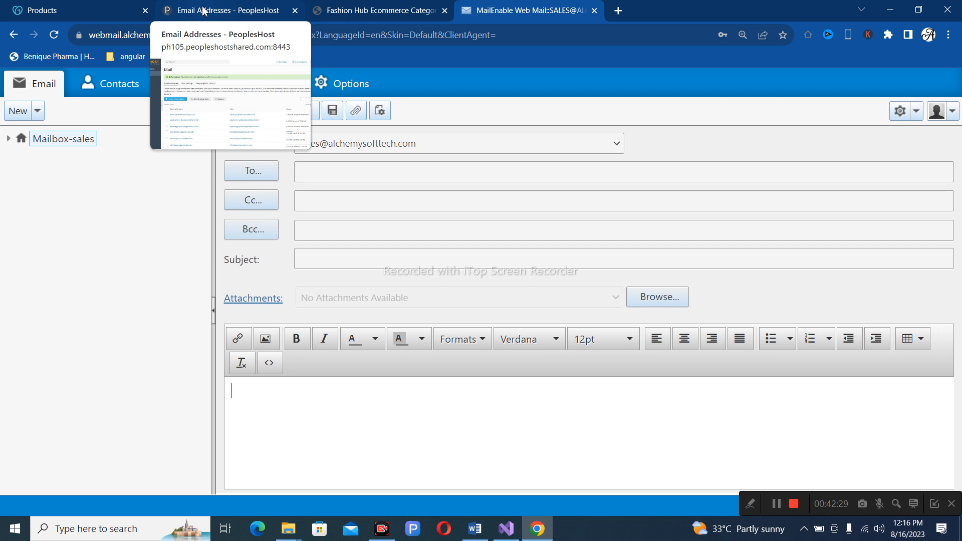
In Websites & Domains, open the FTP settings for shop.alchemysofttech.com.
click(203, 11)
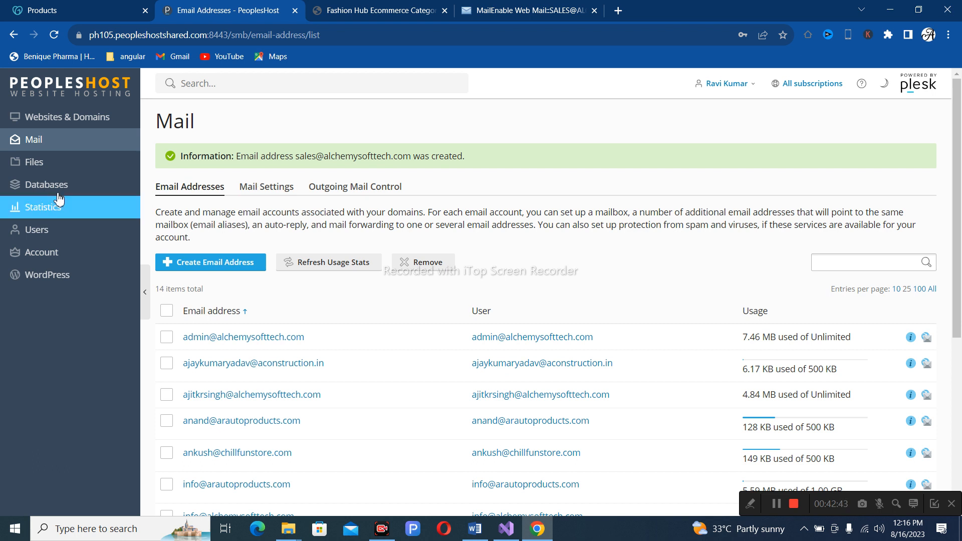
scroll(373, 315, down, 1)
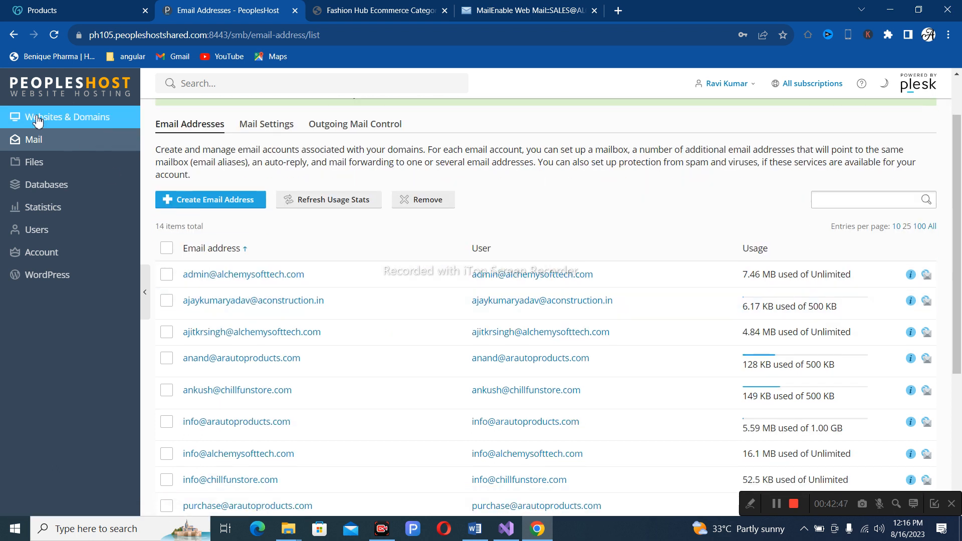
click(62, 119)
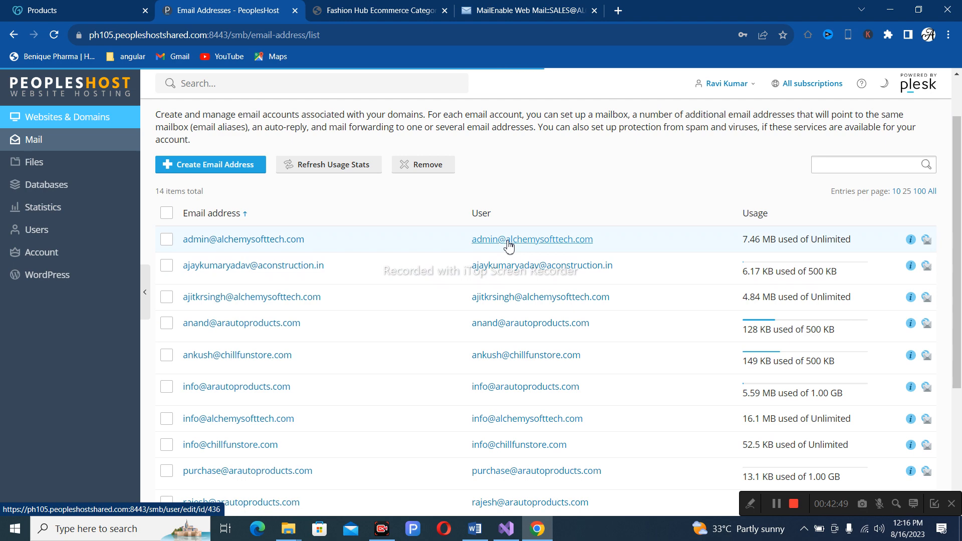
scroll(507, 201, down, 1)
scroll(507, 201, down, 2)
scroll(507, 200, up, 4)
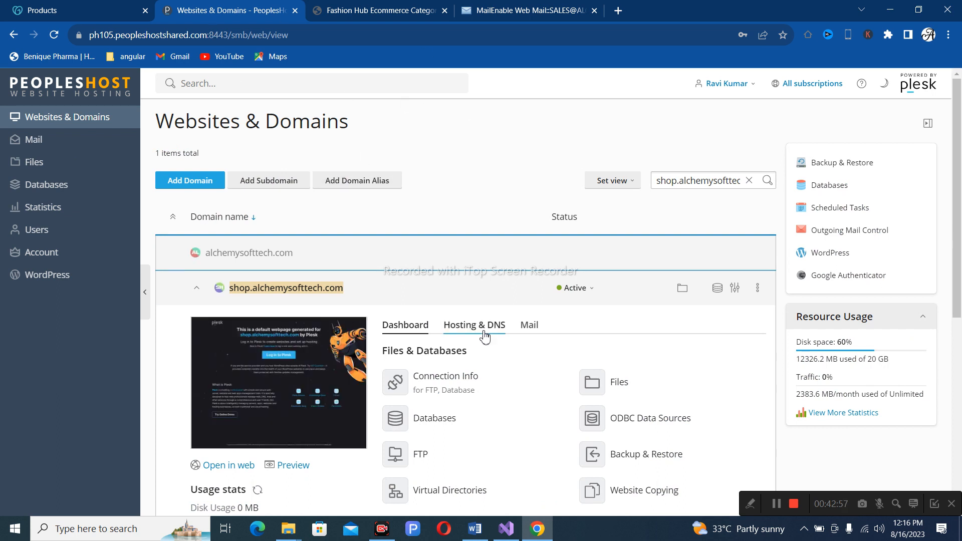
scroll(484, 335, down, 4)
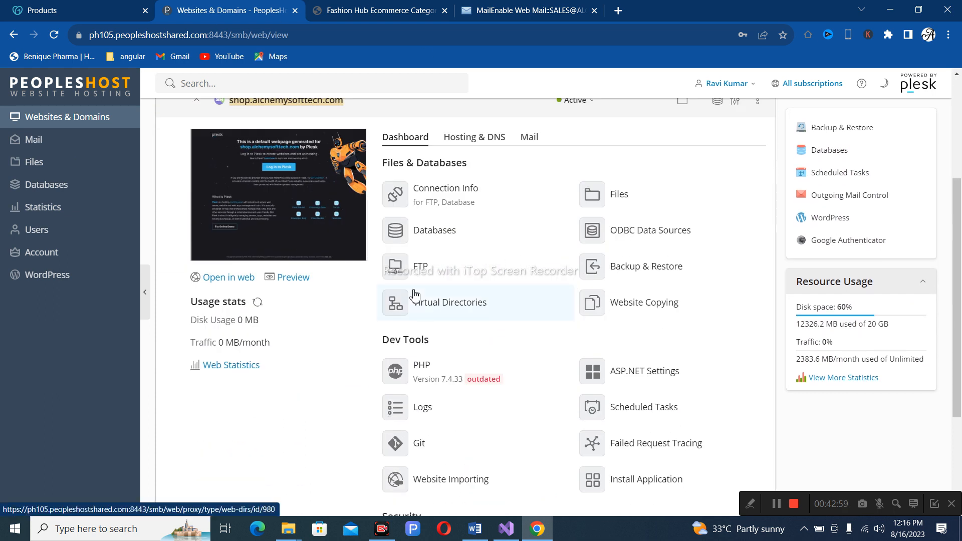
click(421, 275)
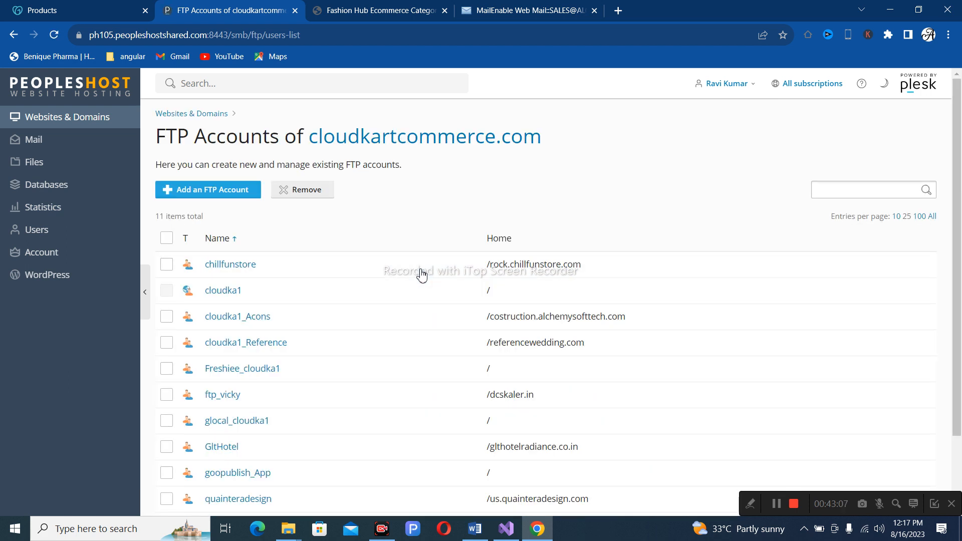
Add an FTP account and append '_shop' to its account name.
click(195, 195)
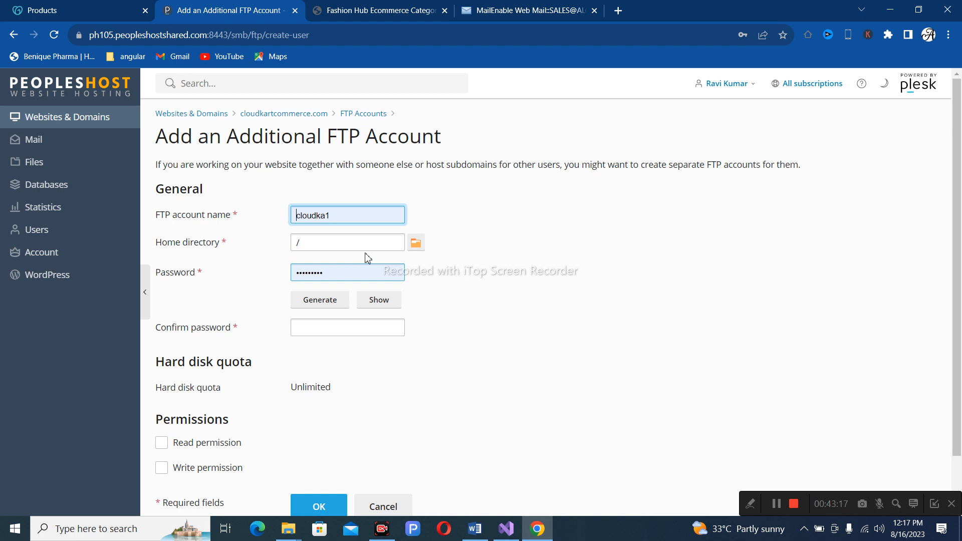
click(349, 211)
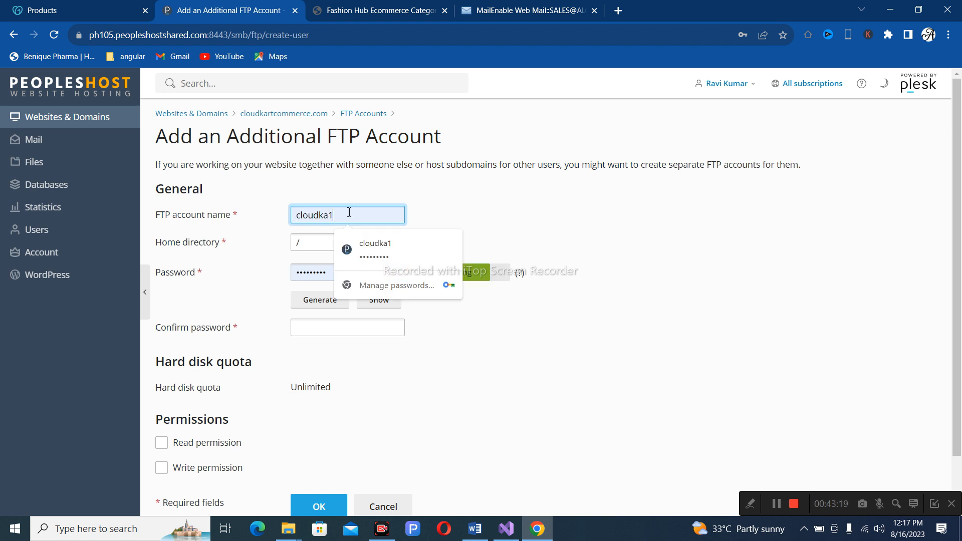
text(_)
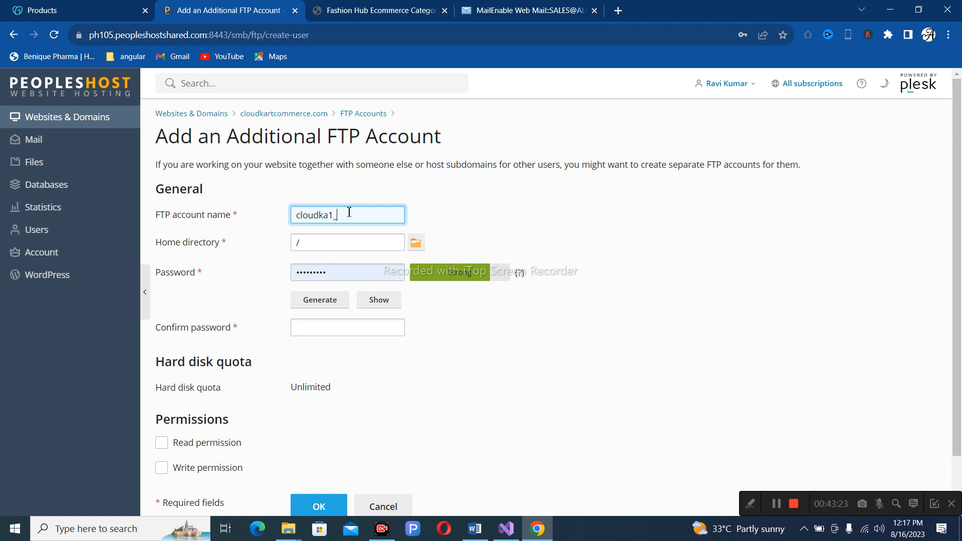
text(shop)
Set the account's home directory to the shop.alchemysofttech.com folder.
click(348, 242)
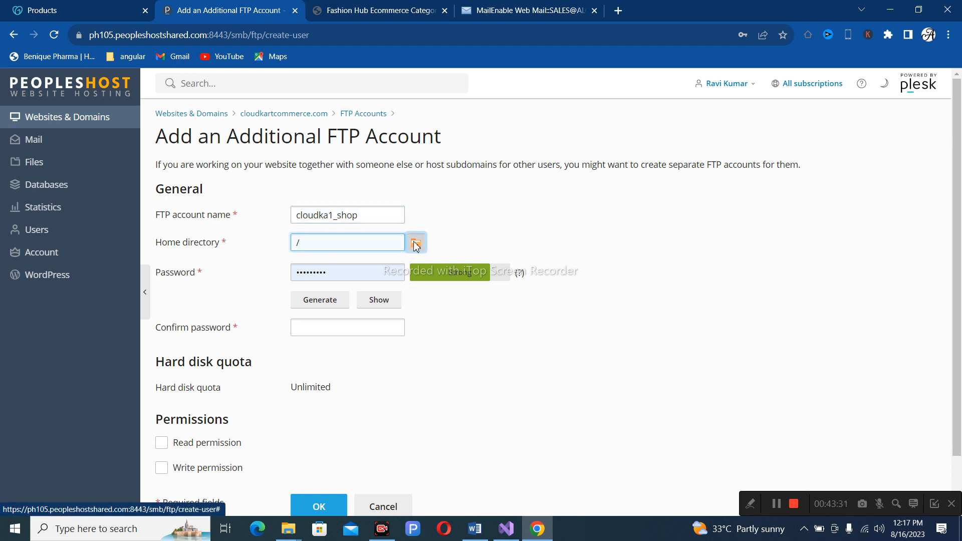
click(416, 243)
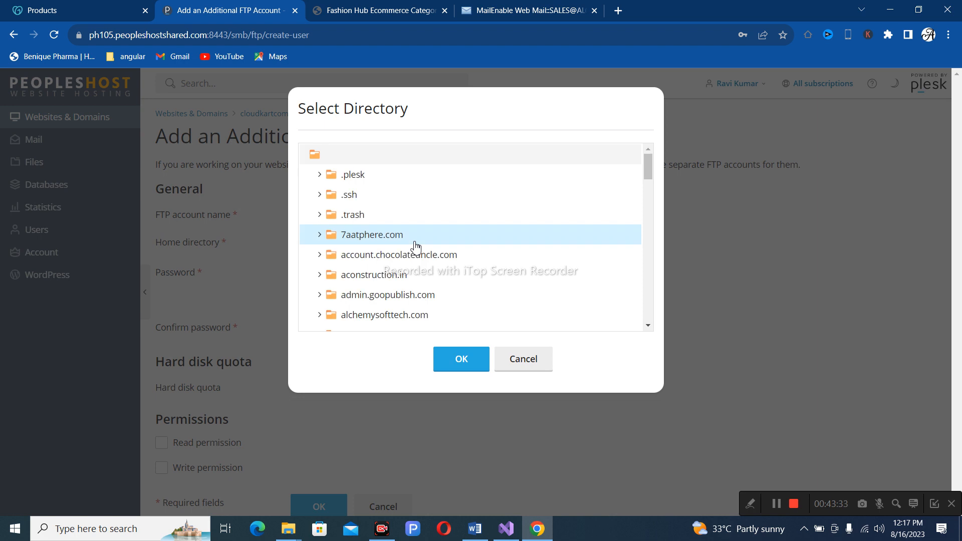
drag(648, 167, 640, 297)
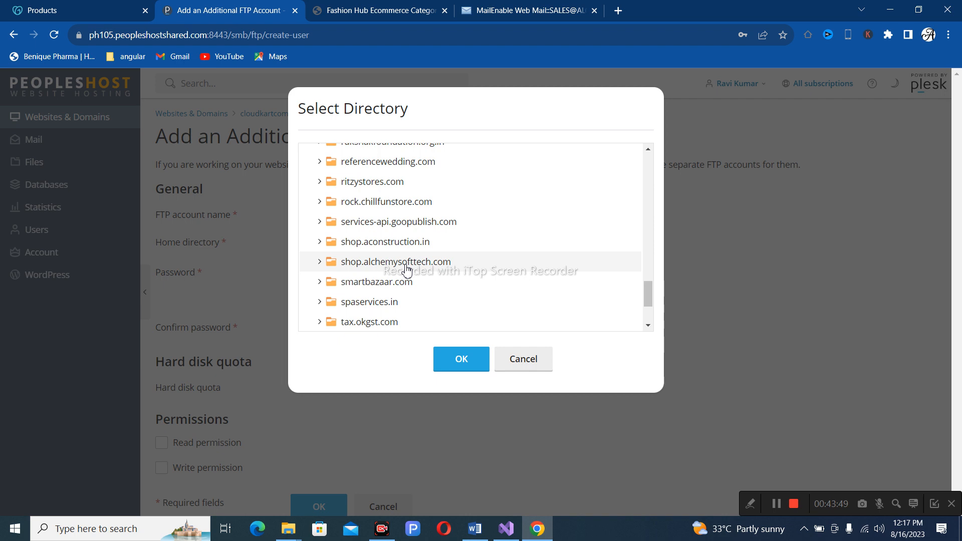
click(463, 361)
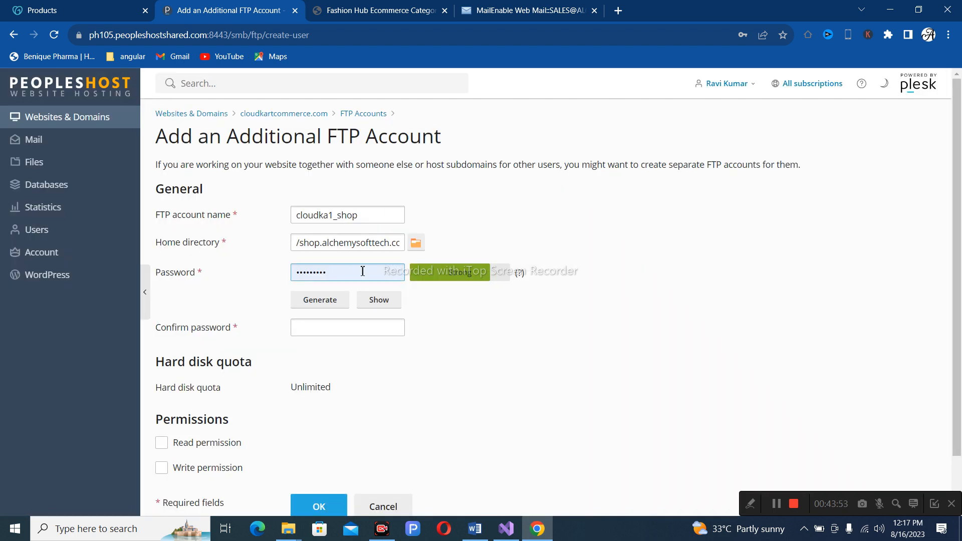
Enter and confirm a new password for the FTP account.
double_click(364, 272)
text(12345678)
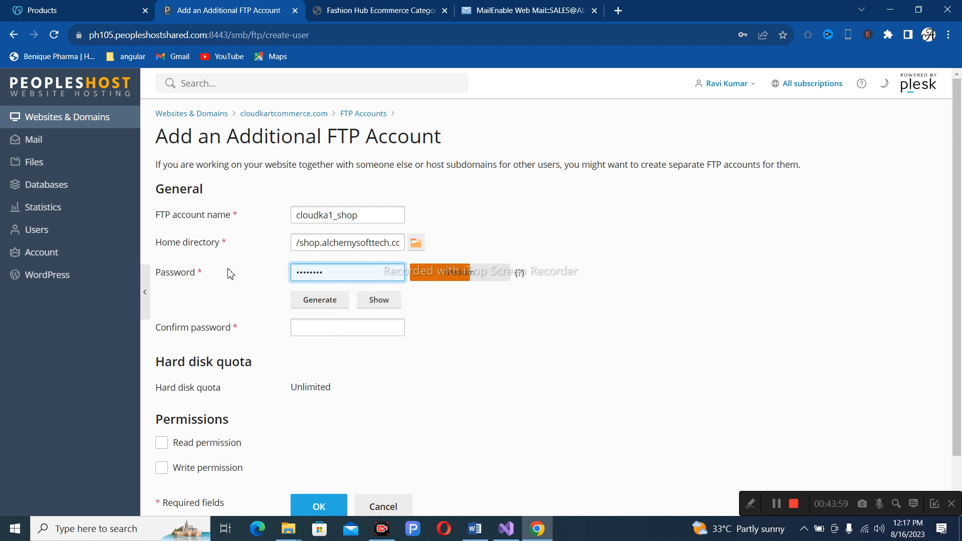
text(9012)
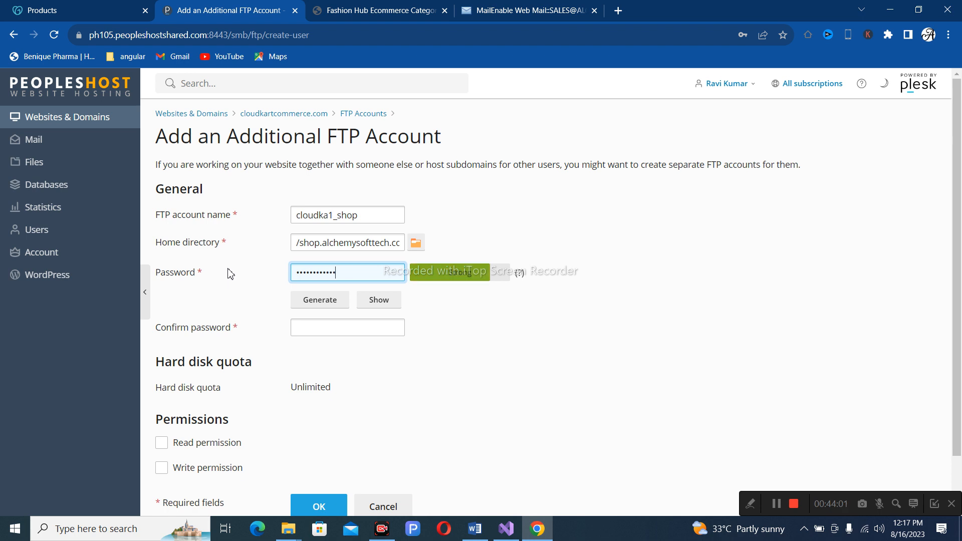
click(333, 329)
text(1234567)
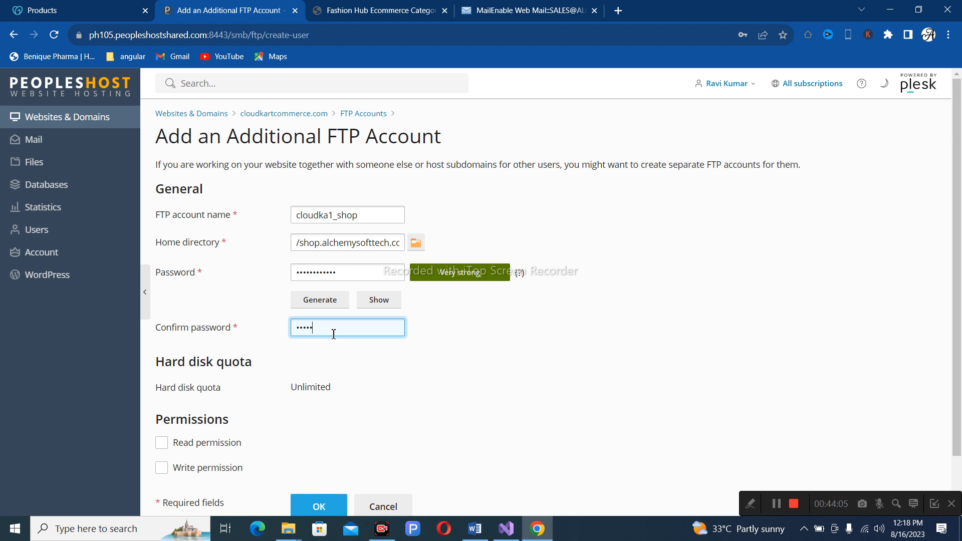
text(89012)
Grant Read and Write permission, create the account, and minimize Chrome.
scroll(457, 374, down, 1)
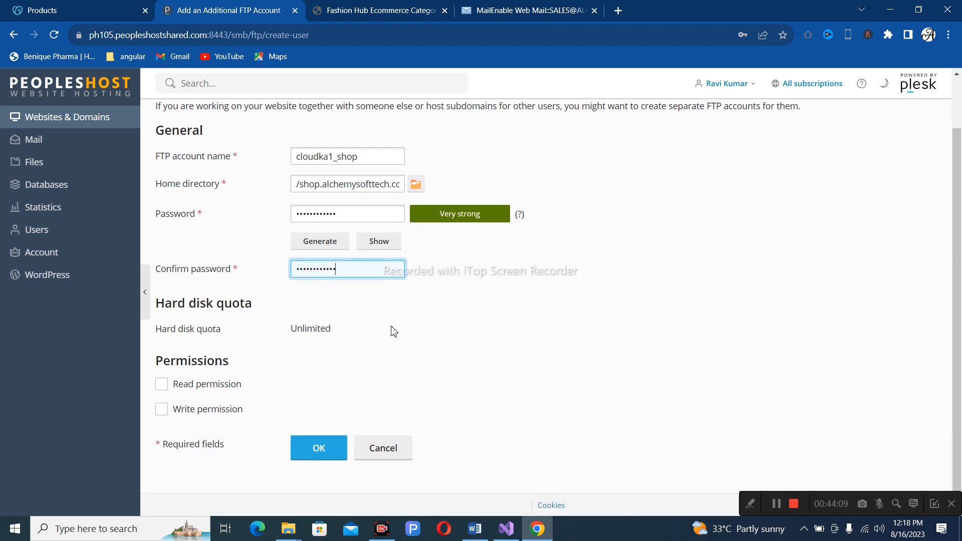
click(162, 383)
click(162, 410)
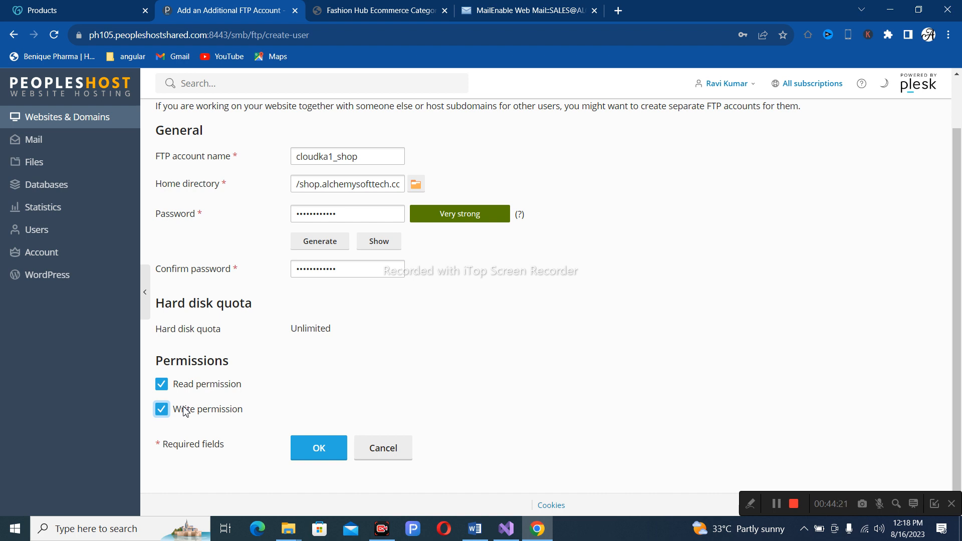
click(317, 454)
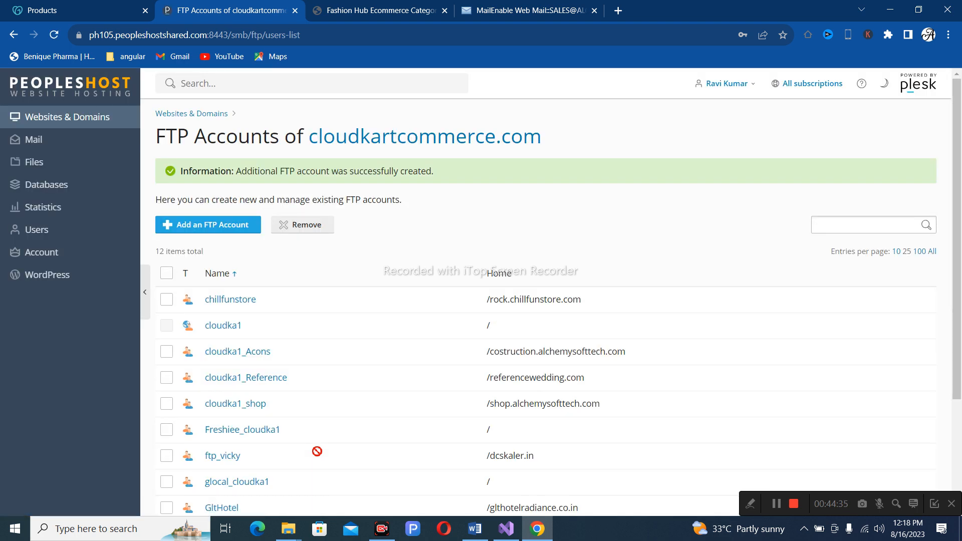
click(890, 10)
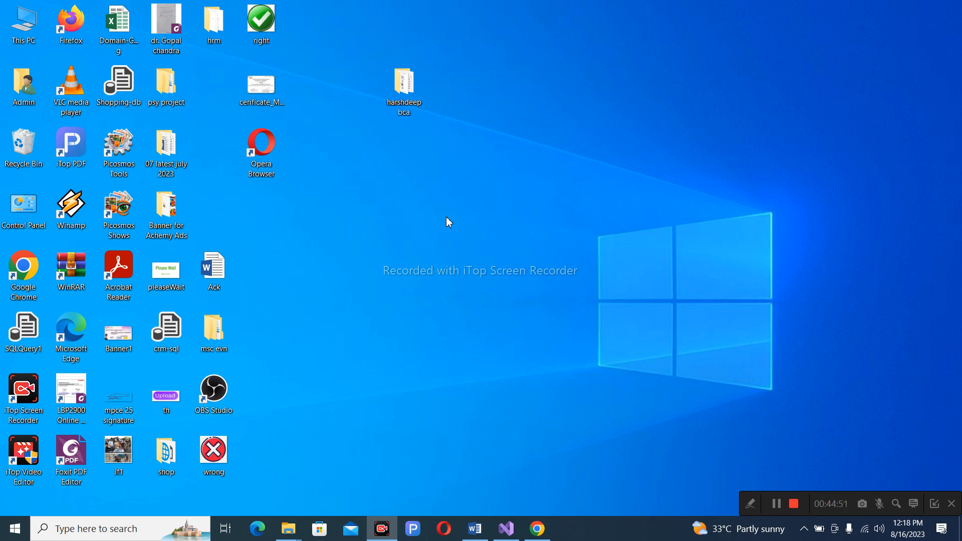
Launch FileZilla by searching 'file' from the Windows Start menu.
key(super)
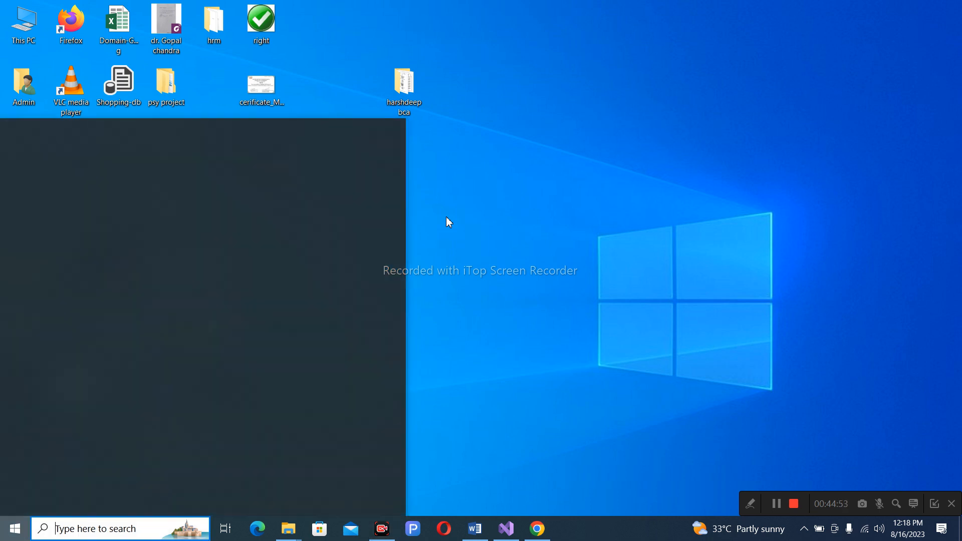
text(file)
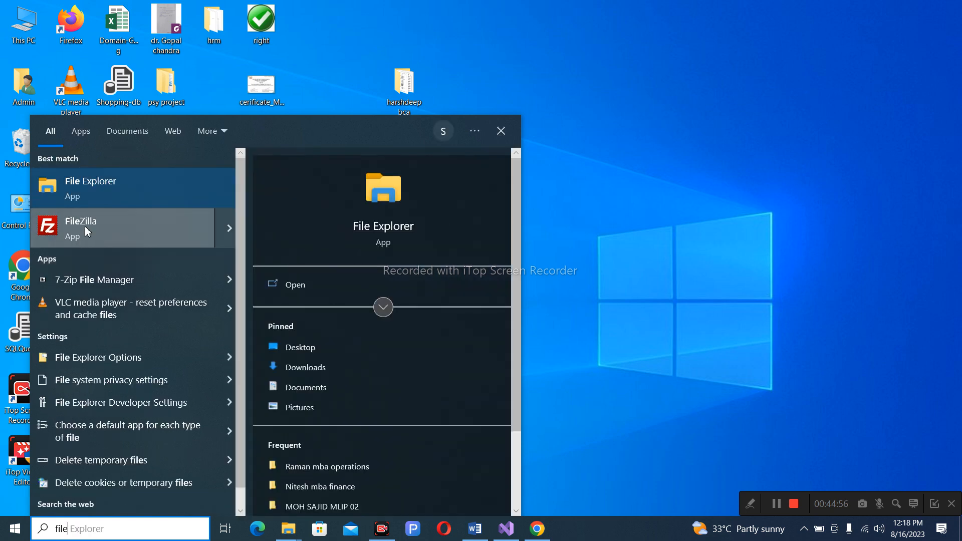
click(79, 223)
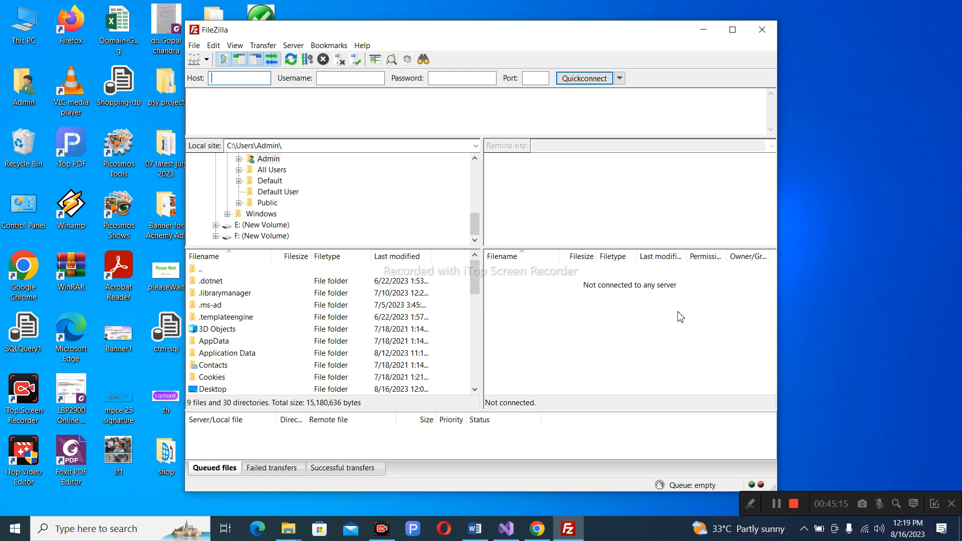
click(193, 46)
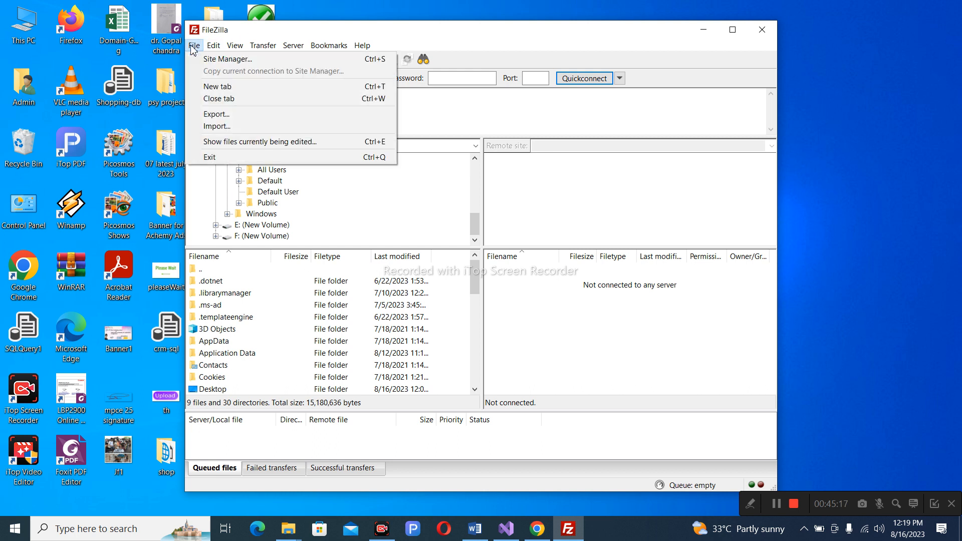
Create a new Site Manager entry named 'shop'.
click(221, 59)
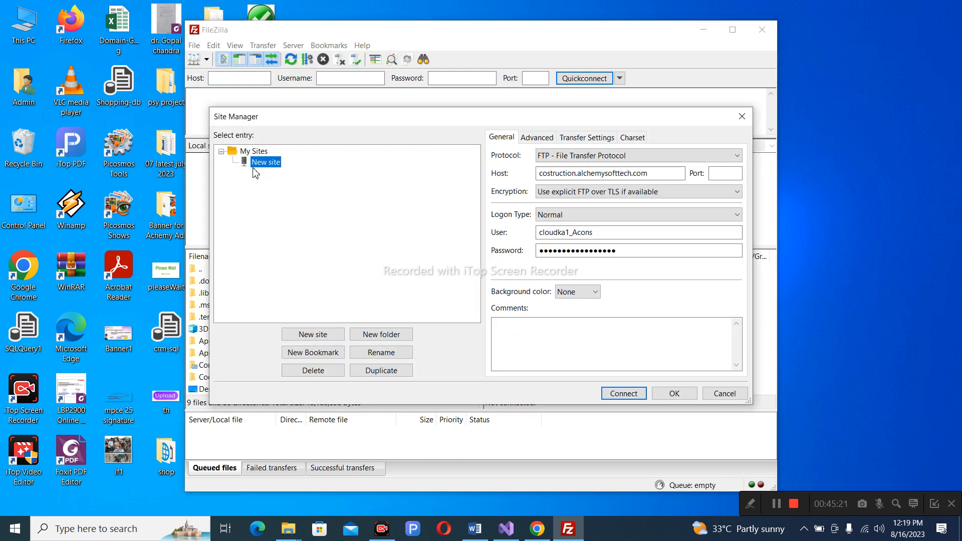
click(321, 335)
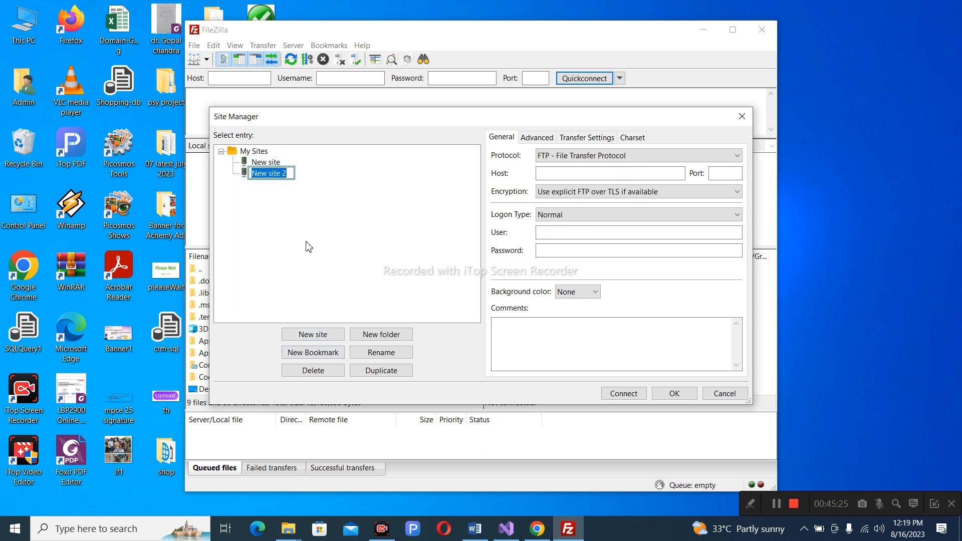
text(shop)
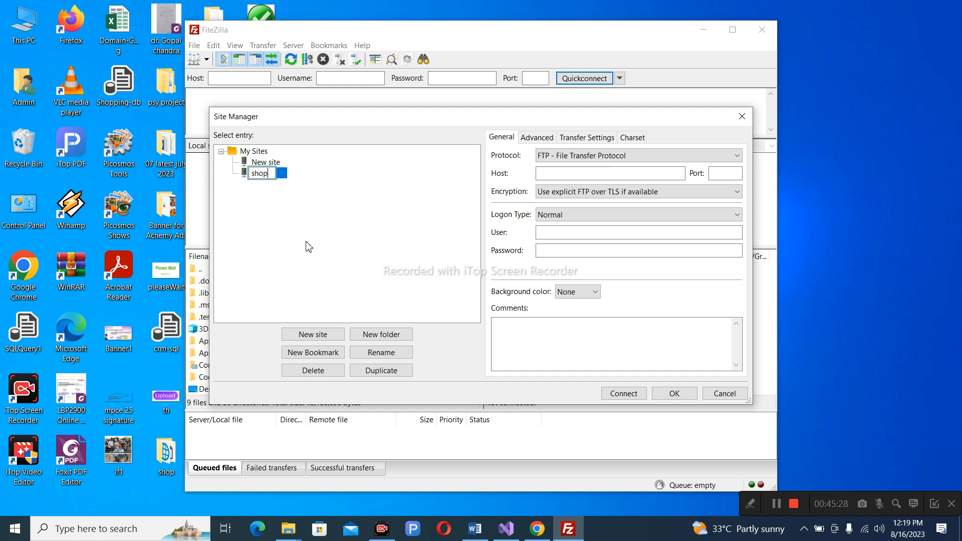
click(546, 175)
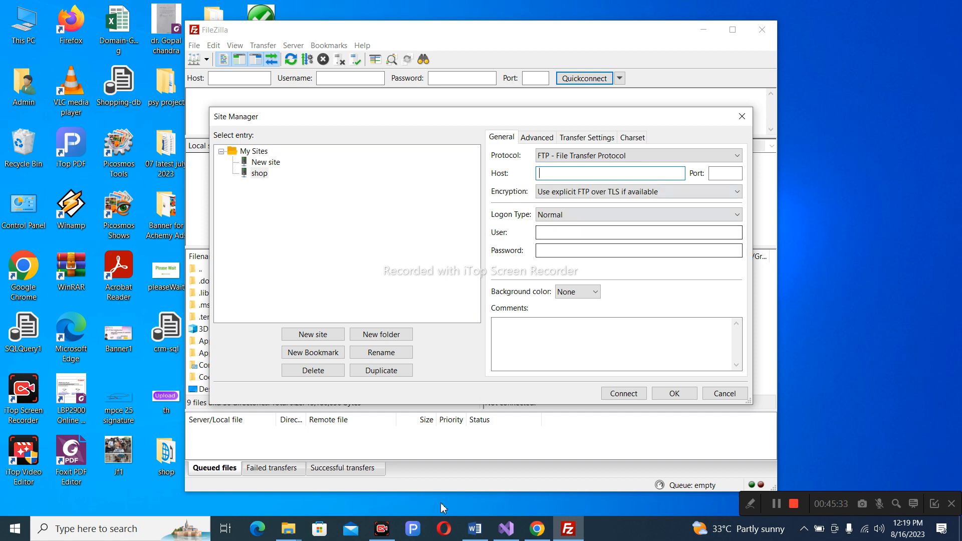
click(535, 534)
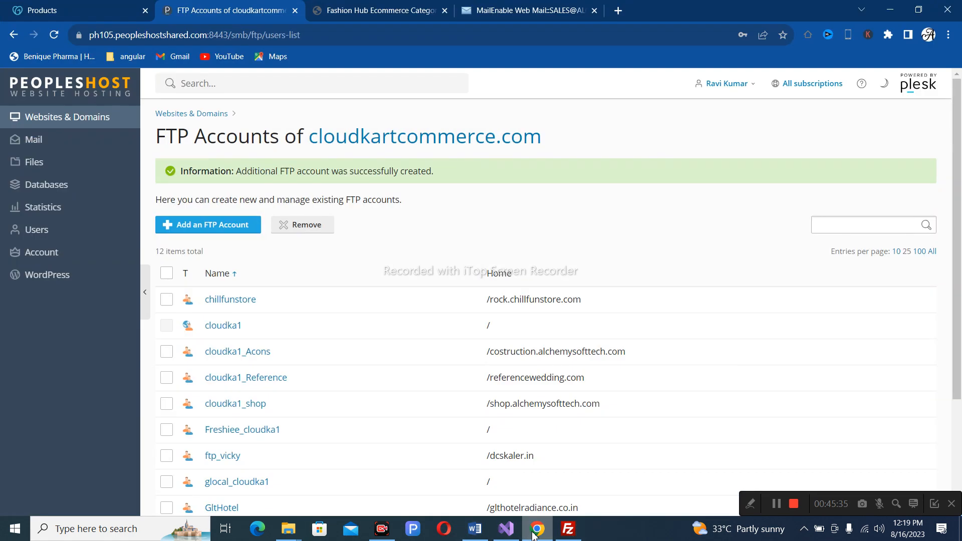
click(325, 15)
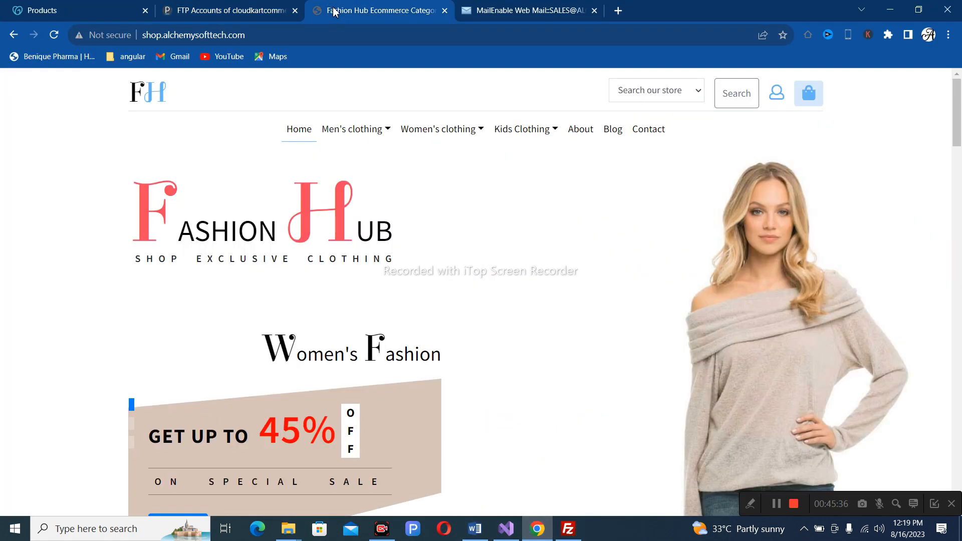
click(269, 37)
key(ctrl+c)
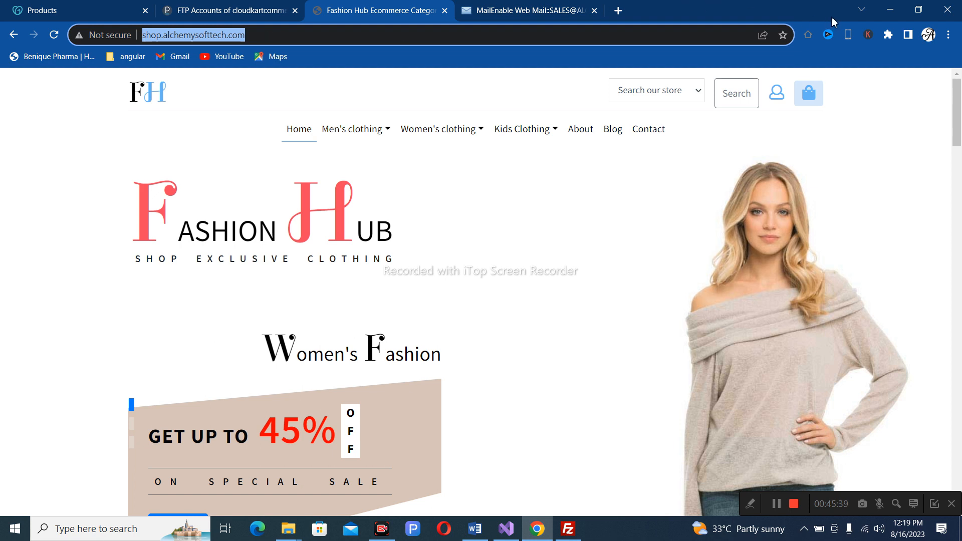
click(890, 10)
key(ctrl+v)
key(BackSpace)
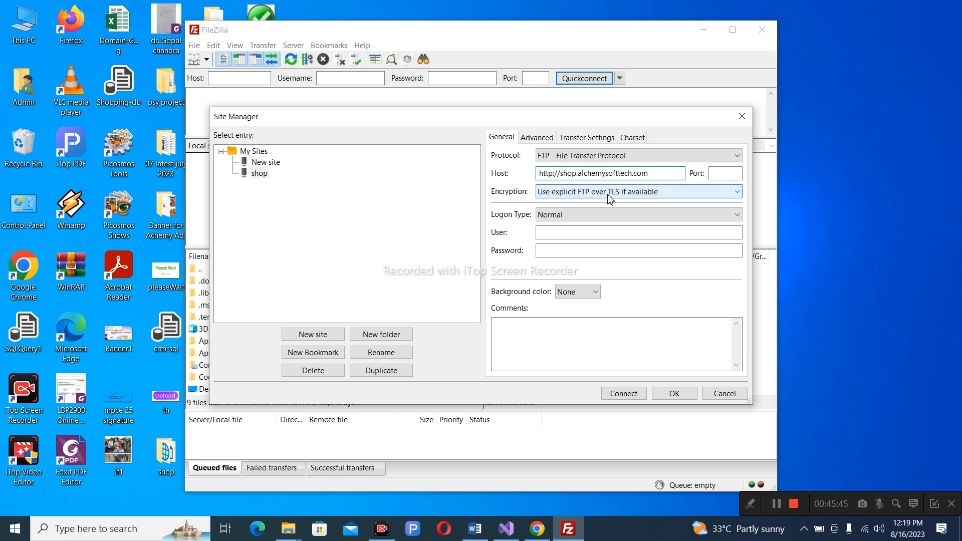
click(574, 195)
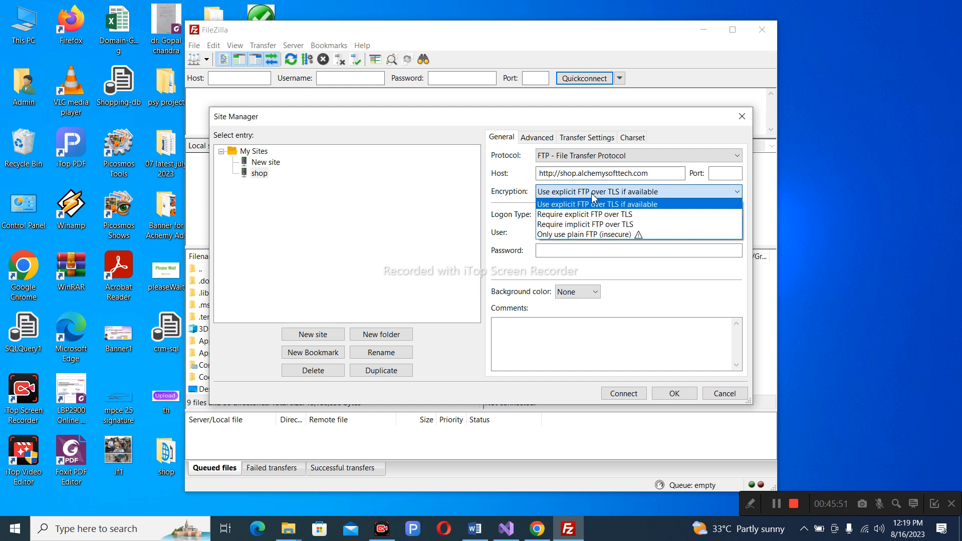
click(634, 194)
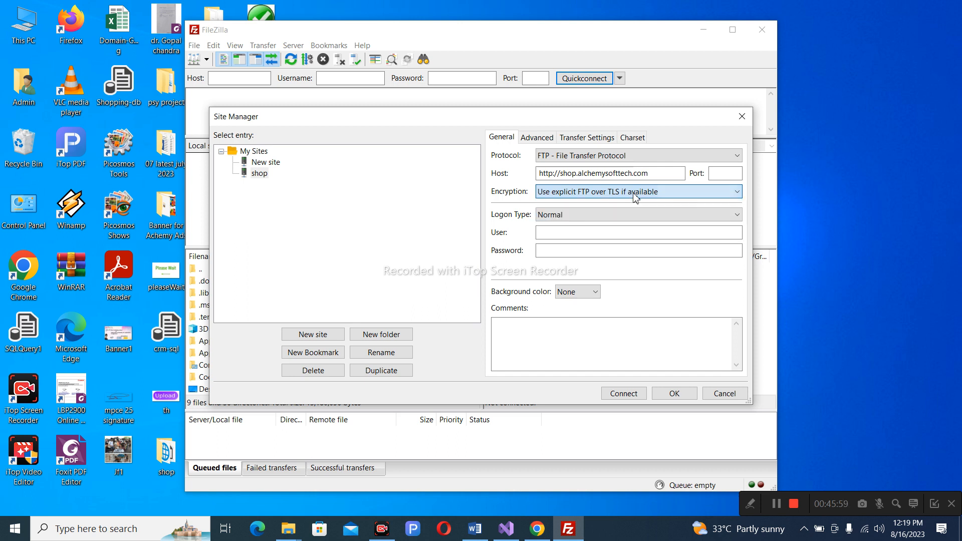
Enter the new FTP account's username and password, then connect.
click(552, 237)
text(cloudka1)
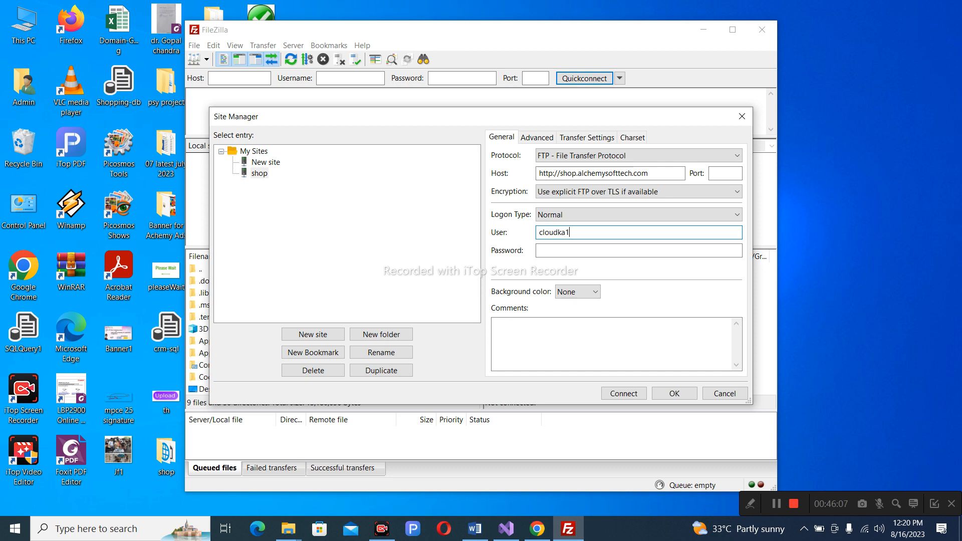
text(_shop)
key(Tab)
text(••••••••••••)
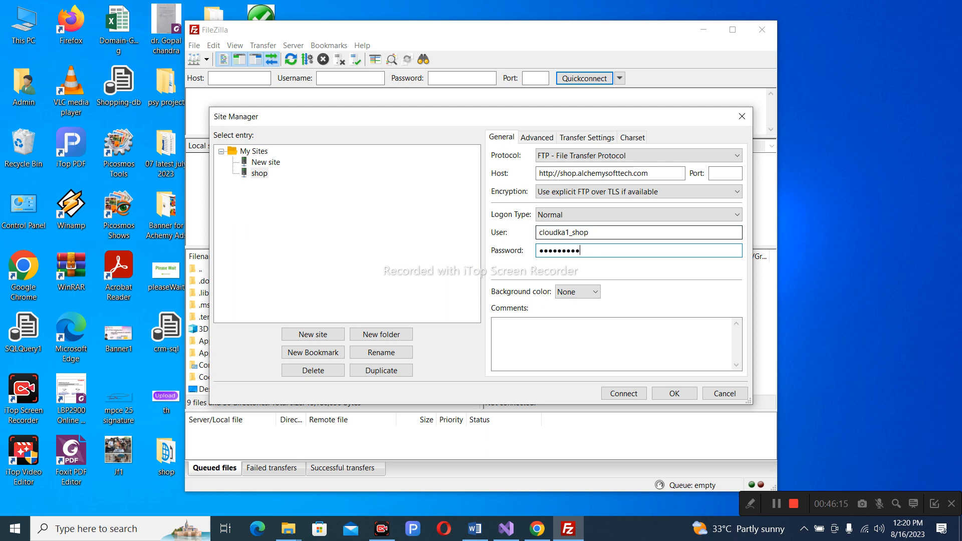
click(638, 393)
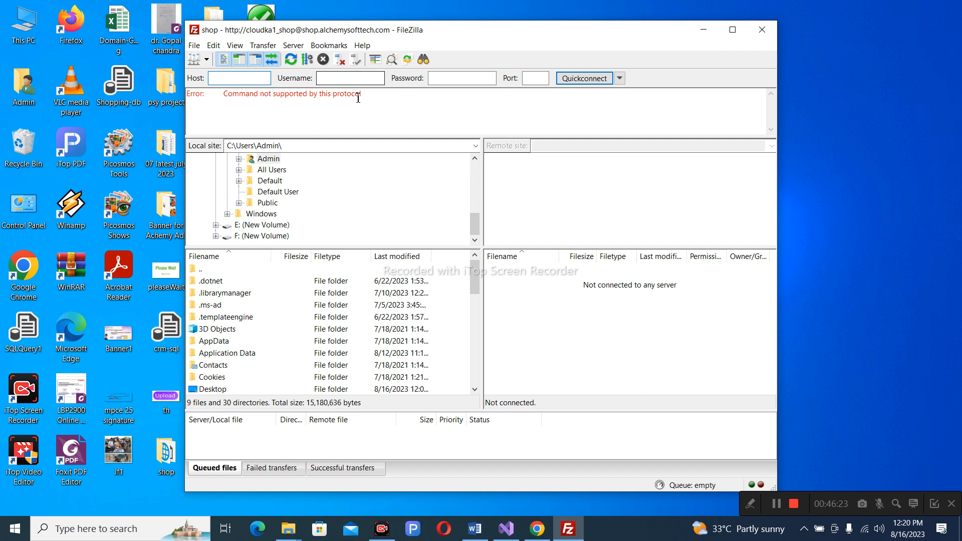
Switch the shop site to plain FTP protocol and connect, accepting the insecure-connection warning.
click(194, 45)
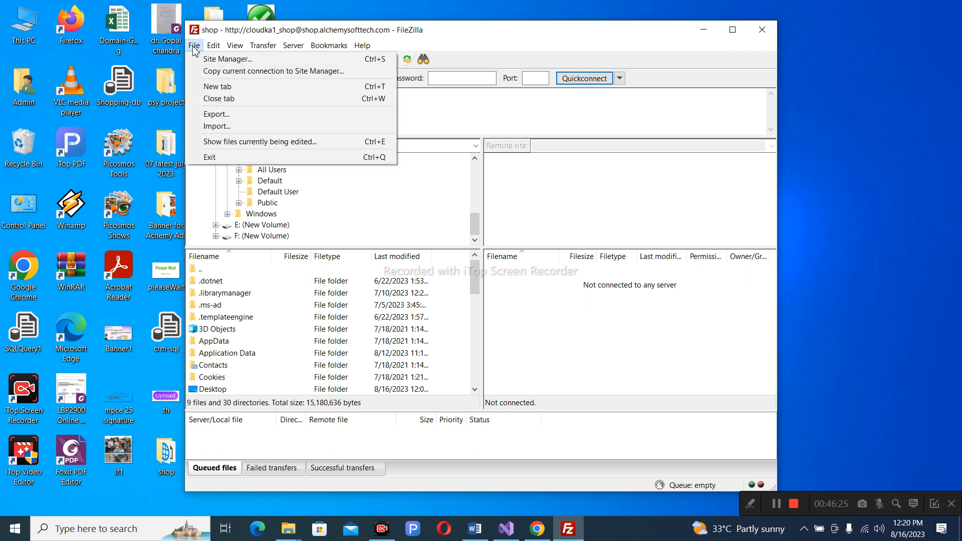
click(208, 60)
click(632, 158)
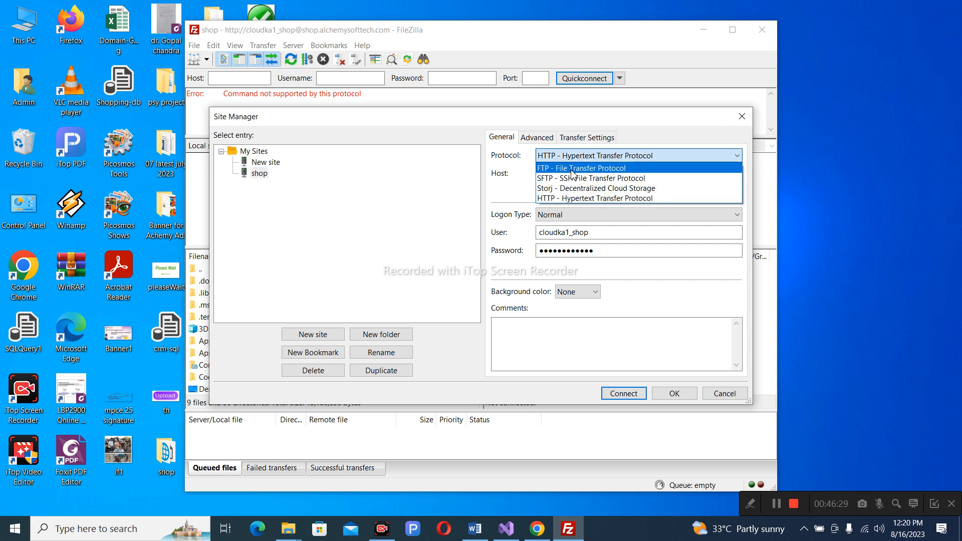
click(572, 171)
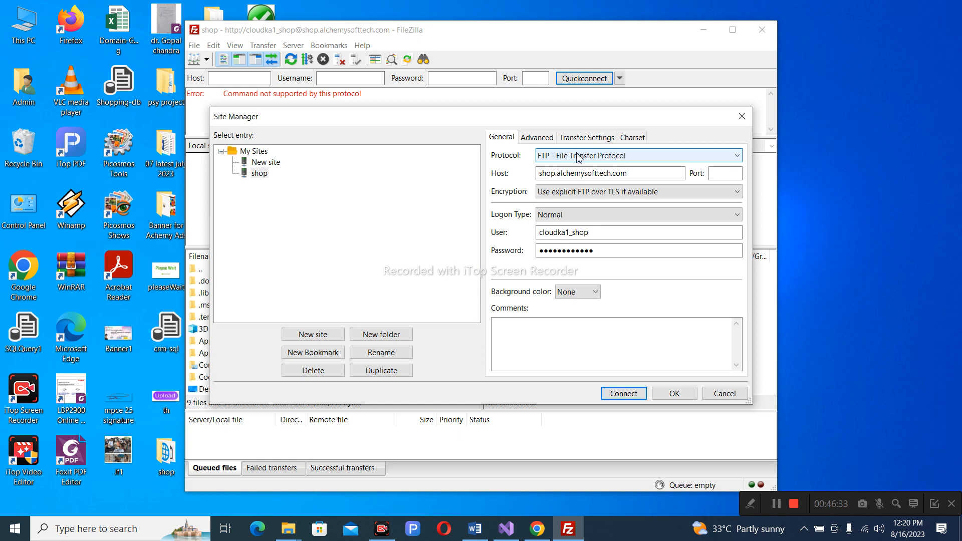
click(619, 395)
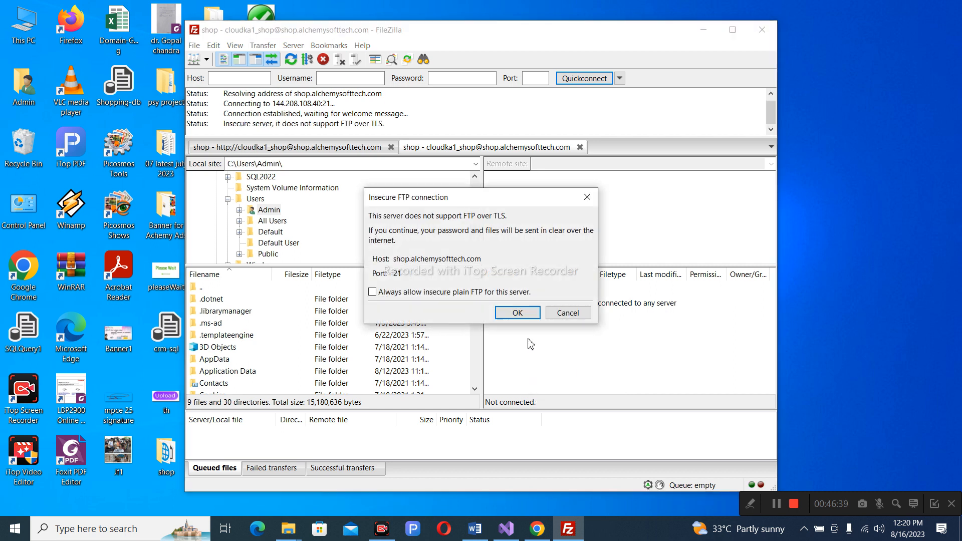
click(523, 313)
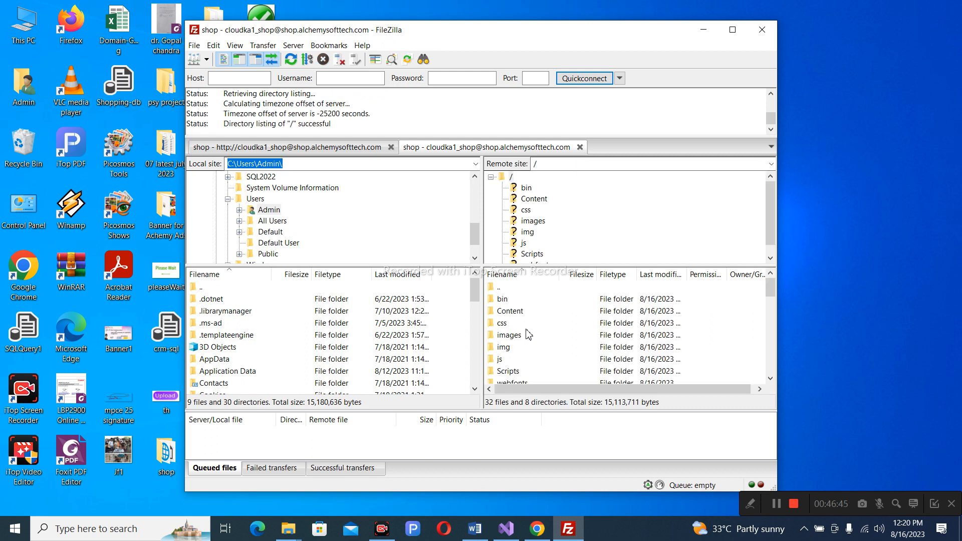
scroll(564, 319, down, 10)
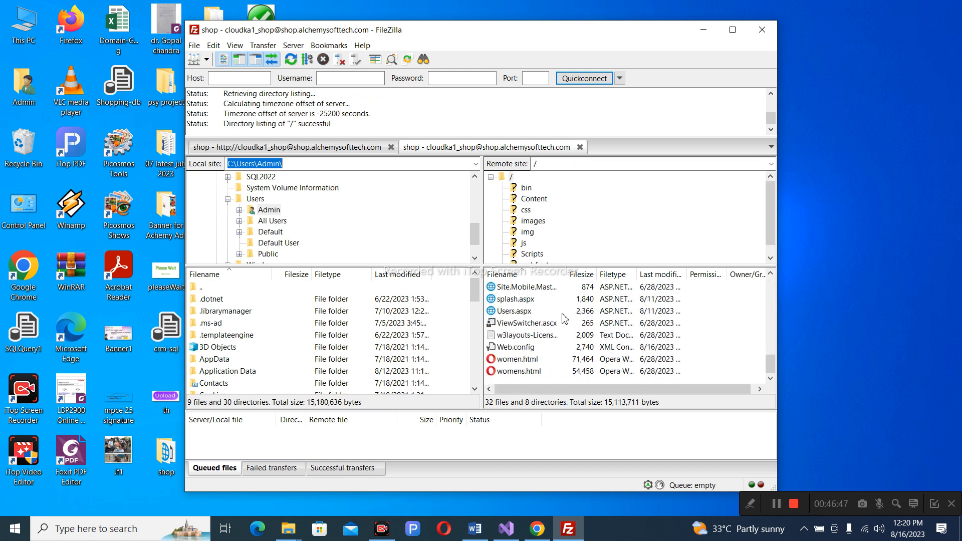
scroll(564, 319, up, 10)
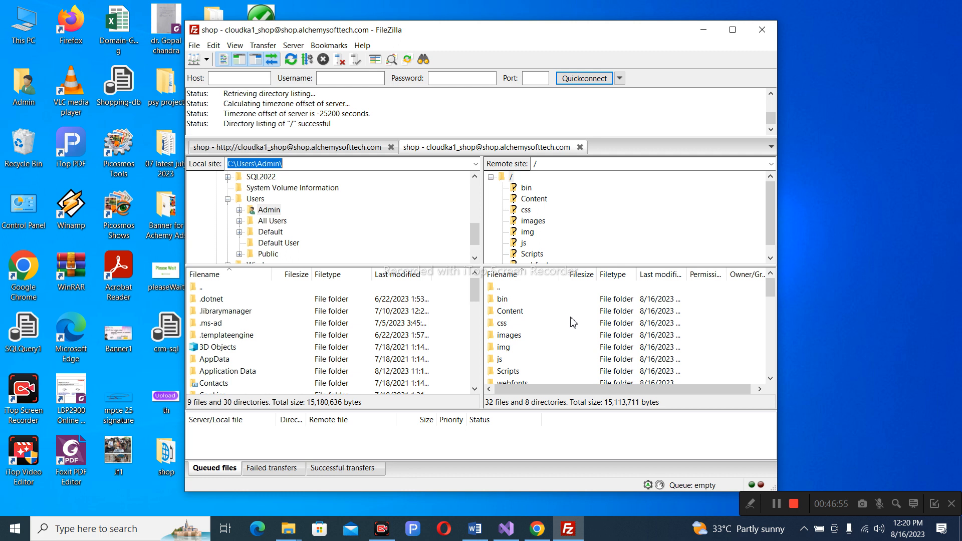
Select every file and folder in the server root and delete them.
click(512, 304)
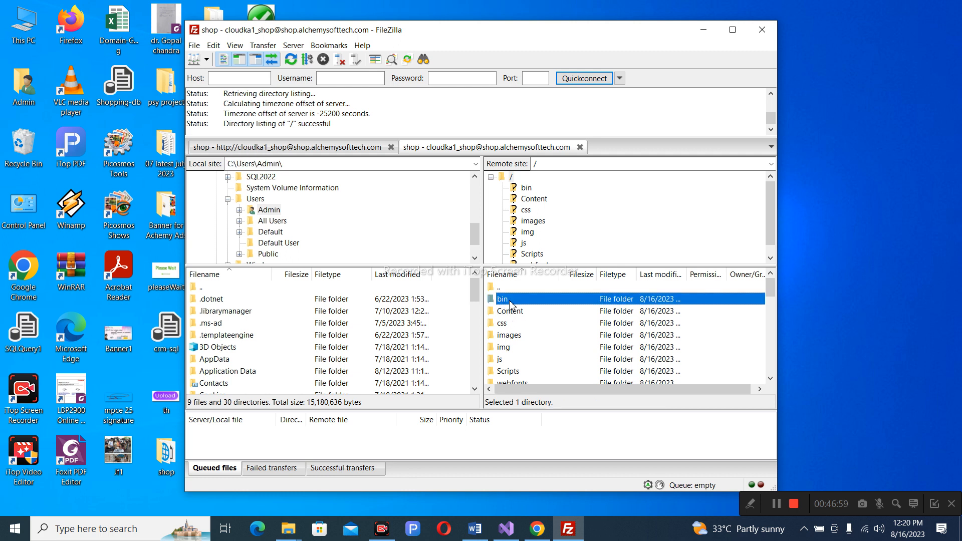
key(shift+Down)
key(shift+Down)
key(shift+Down)
key(shift+Down)
key(shift+Down)
key(shift+Down)
key(shift+Down)
key(shift+Down)
key(shift+Down)
key(shift+Down)
key(shift+Down)
key(shift+Down)
key(shift+Down)
key(shift+Down)
key(shift+Down)
key(shift+Down)
key(shift+Down)
key(shift+Down)
key(shift+Down)
key(shift+Down)
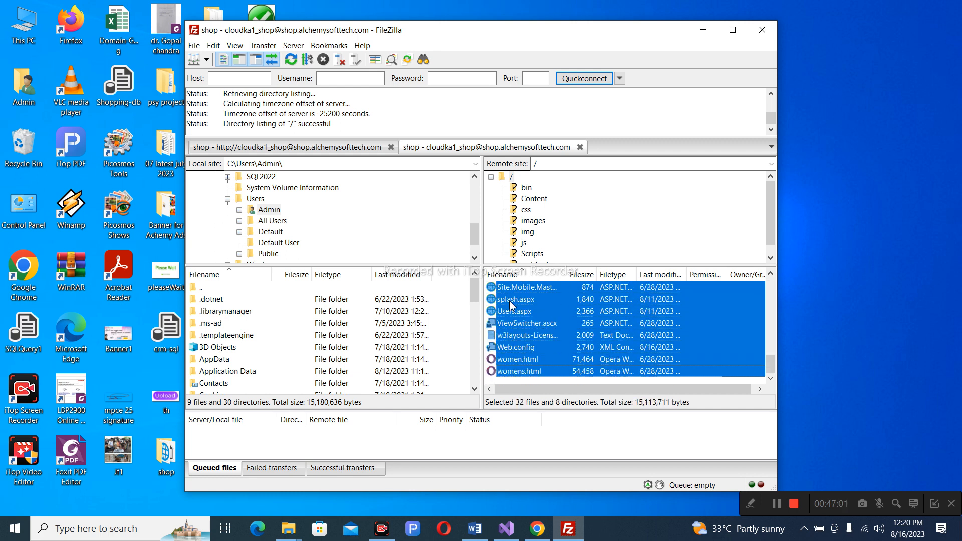
key(Delete)
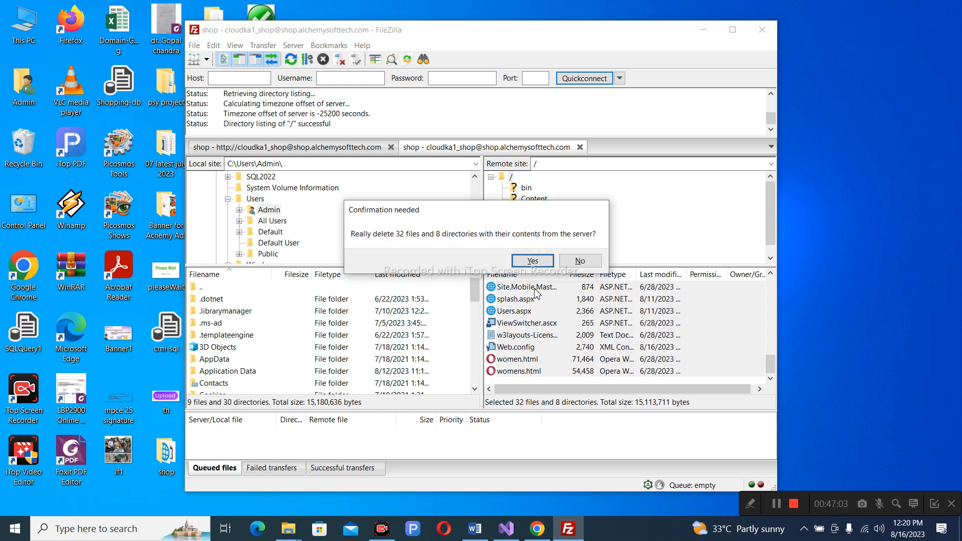
click(532, 261)
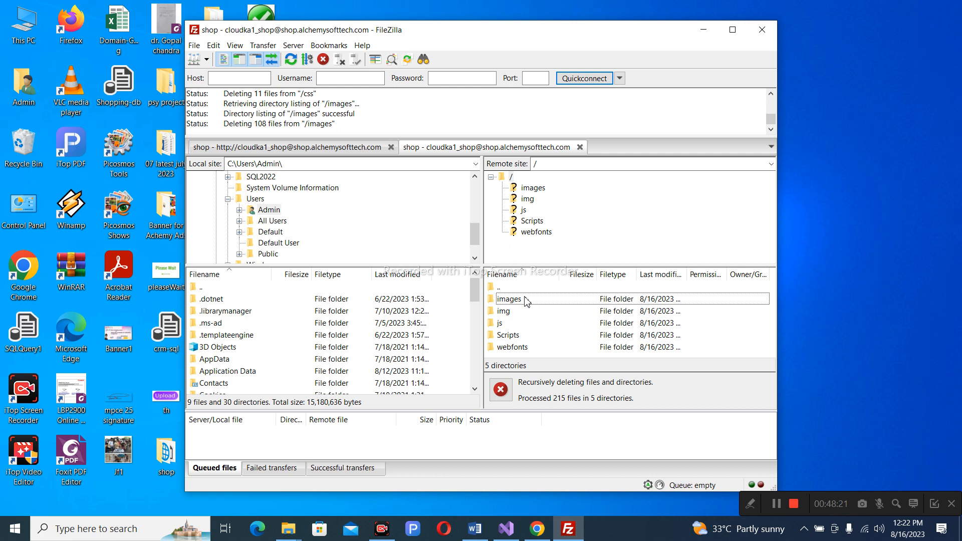
Open and dismiss the local .librarymanager folder's context menu while server deletion continues.
click(236, 311)
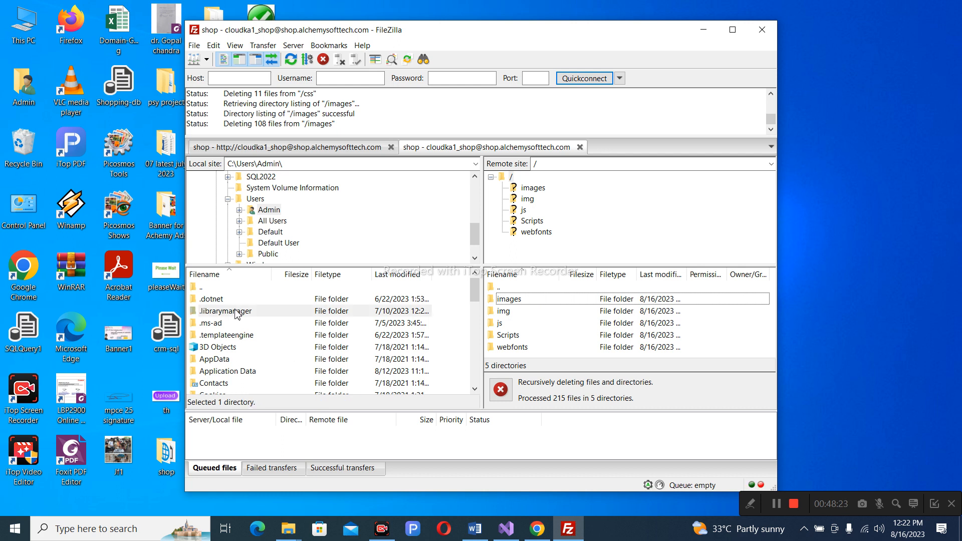
right_click(236, 310)
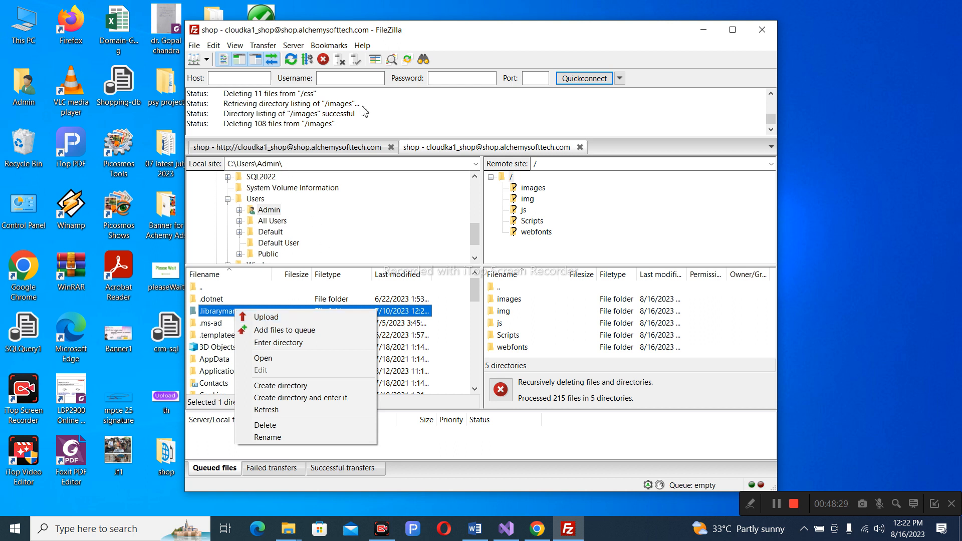
click(677, 406)
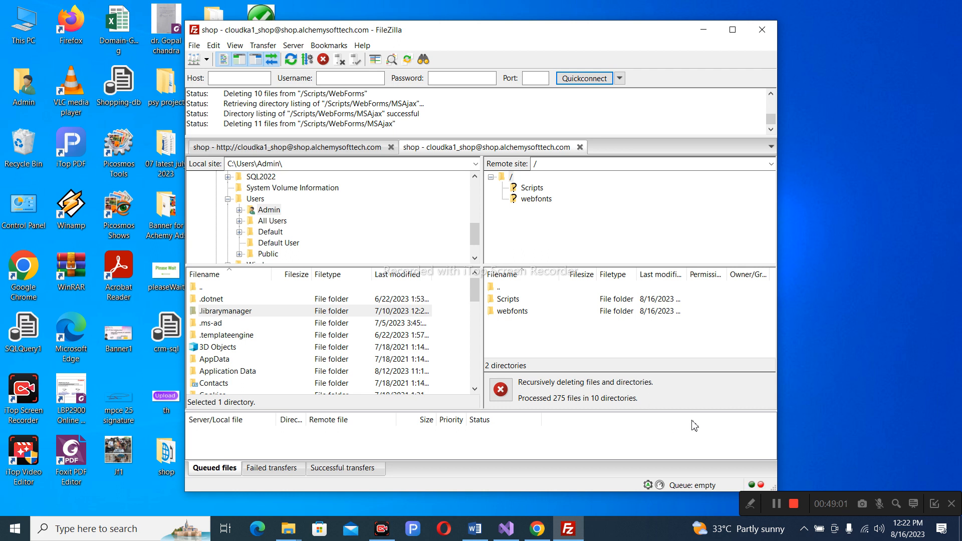
Reload the 403 Forbidden shop site, then view shop.alchemysofttech.com's files in Plesk File Manager.
click(533, 530)
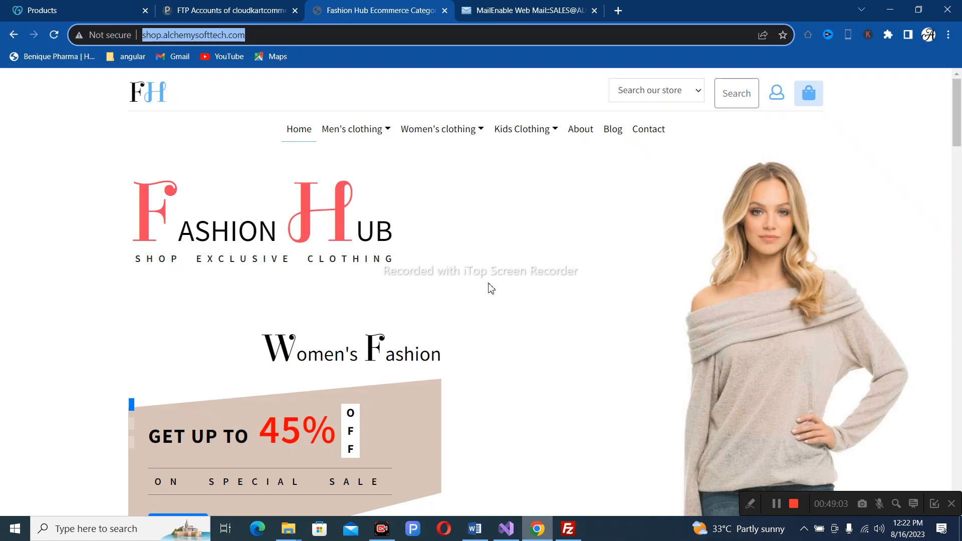
click(55, 35)
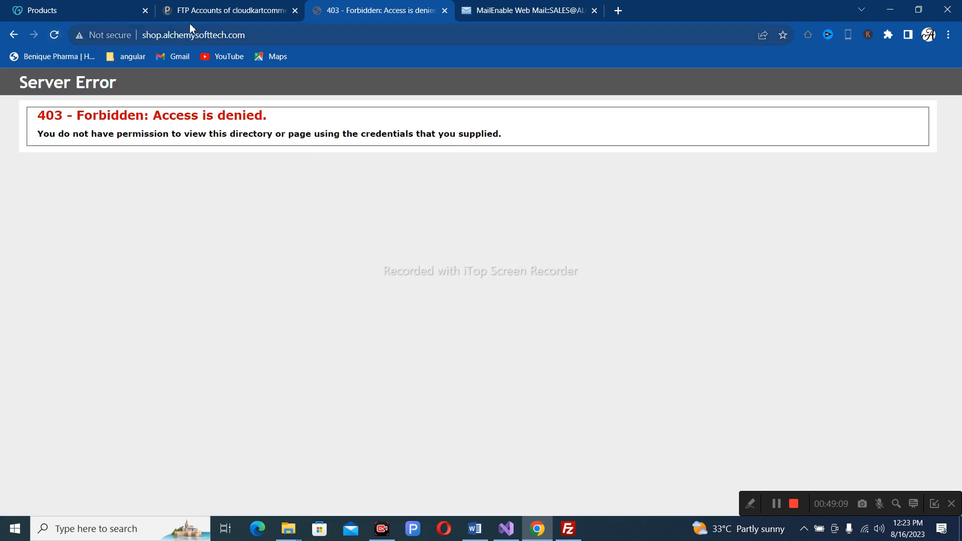
click(203, 14)
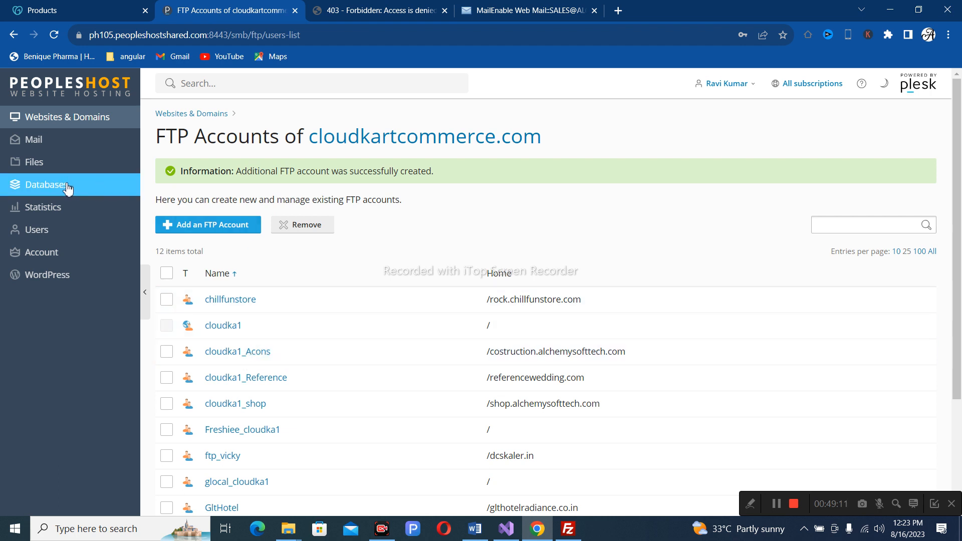
click(60, 118)
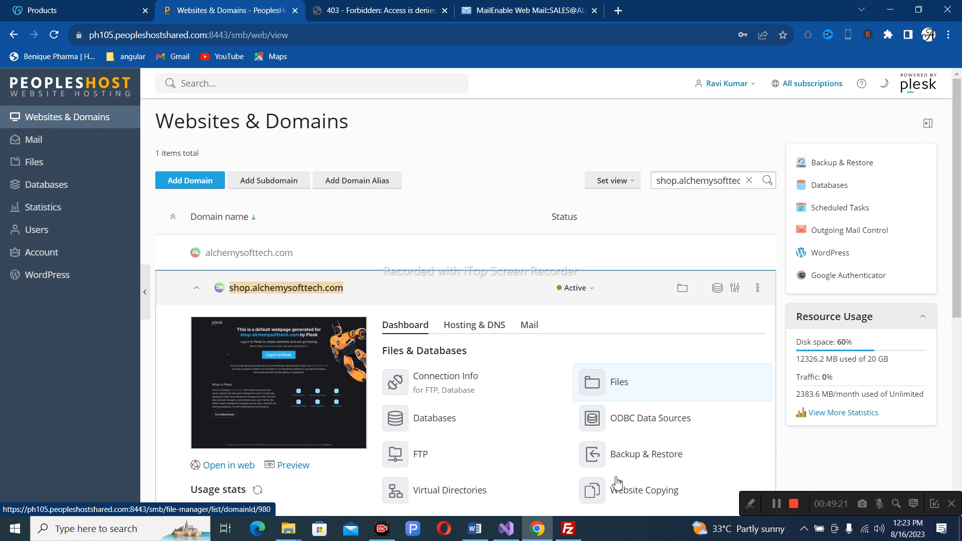
click(622, 383)
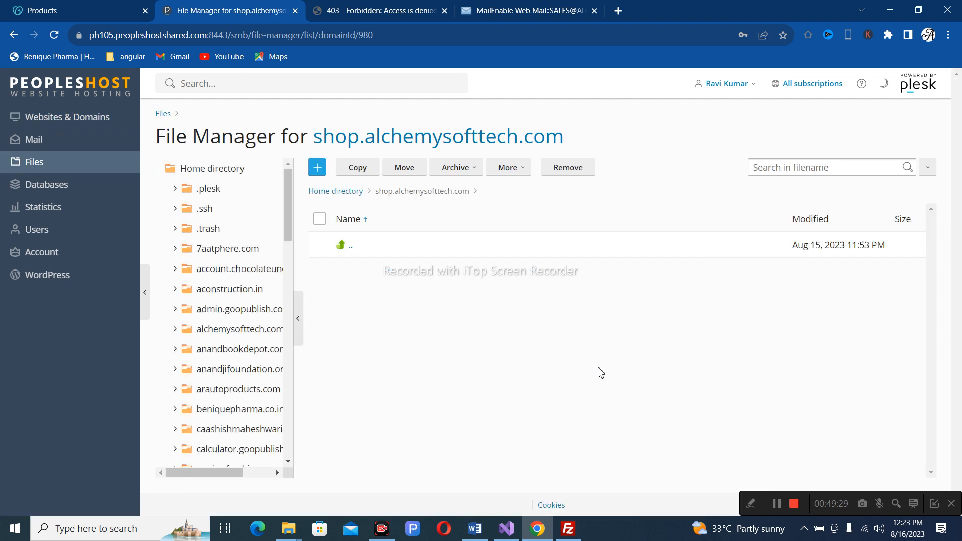
click(891, 10)
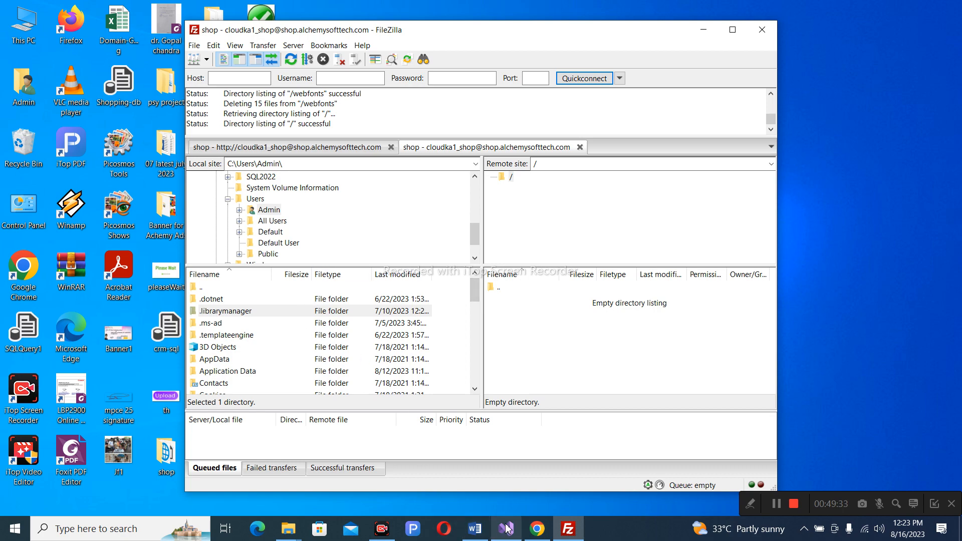
click(507, 529)
click(901, 11)
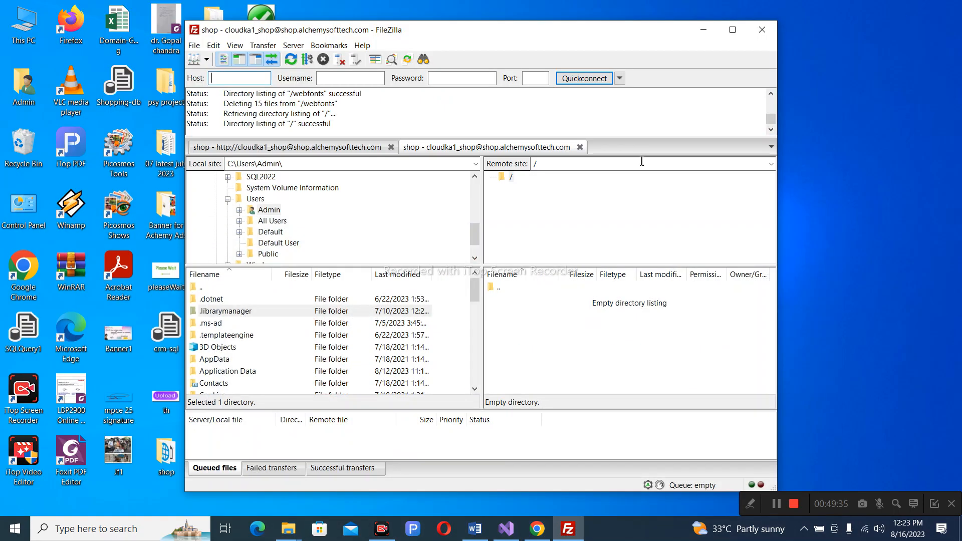
click(704, 29)
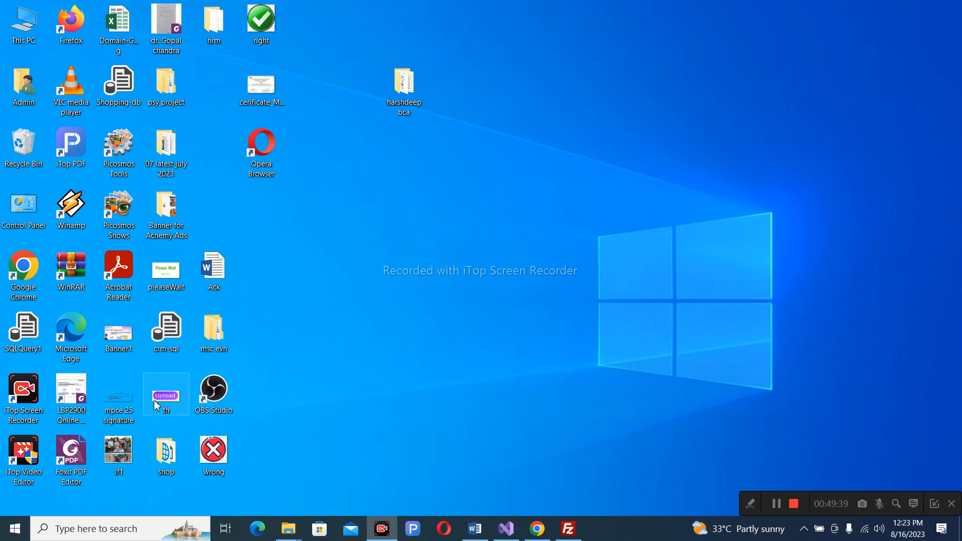
double_click(167, 452)
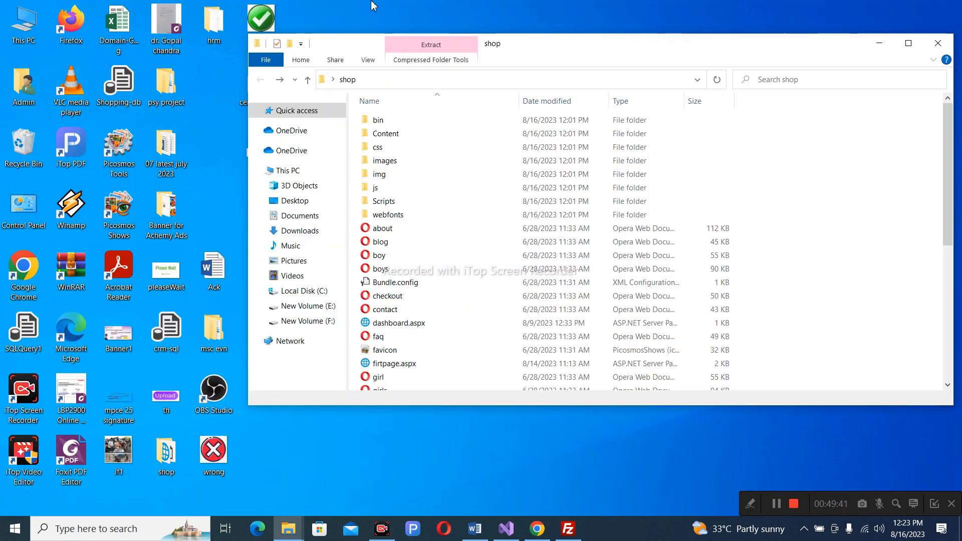
click(495, 82)
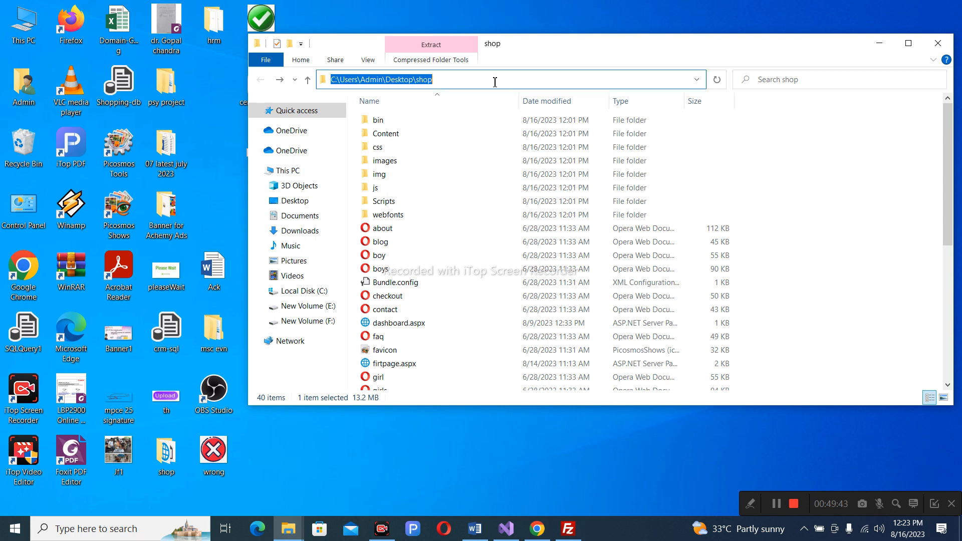
click(880, 43)
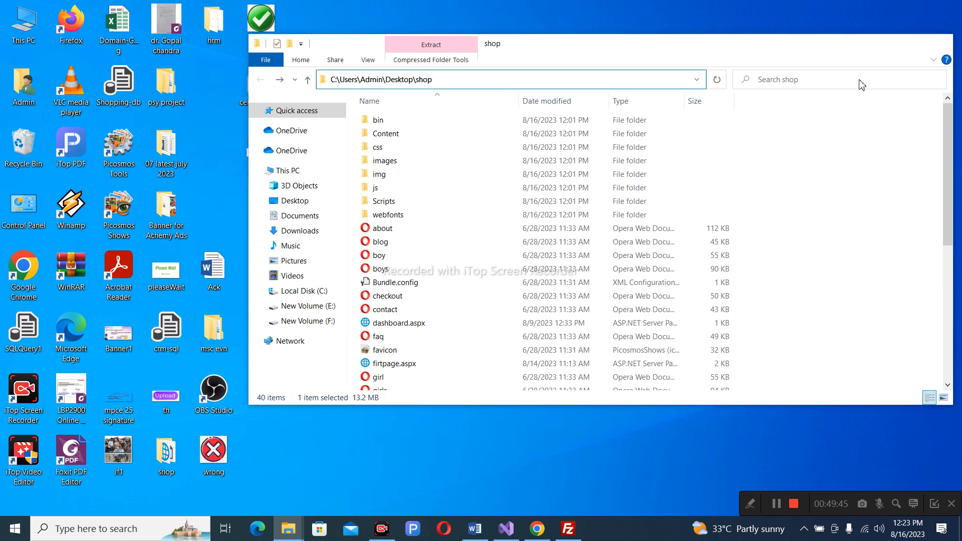
click(569, 528)
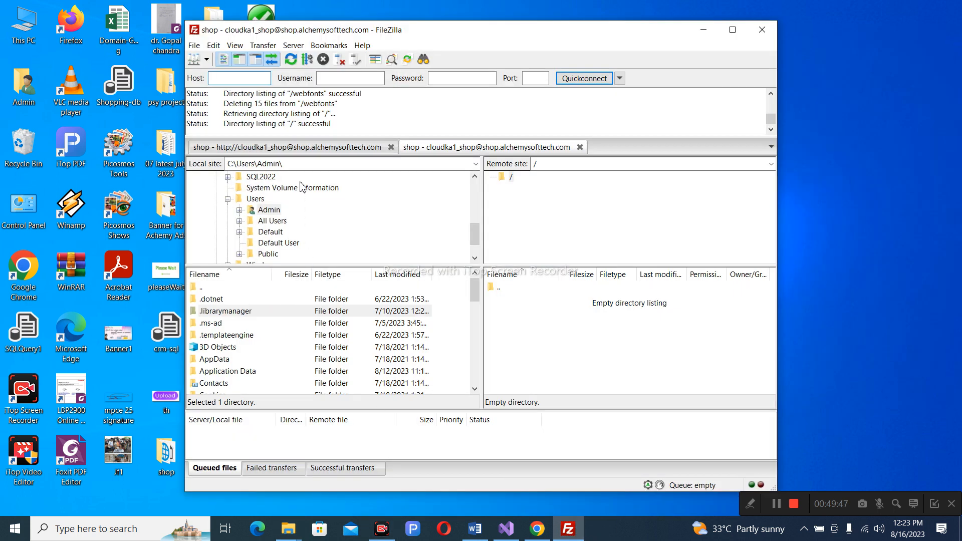
Point FileZilla's local side at C:\Users\Admin\Desktop\shop\ and upload shop.zip to the server root.
click(292, 164)
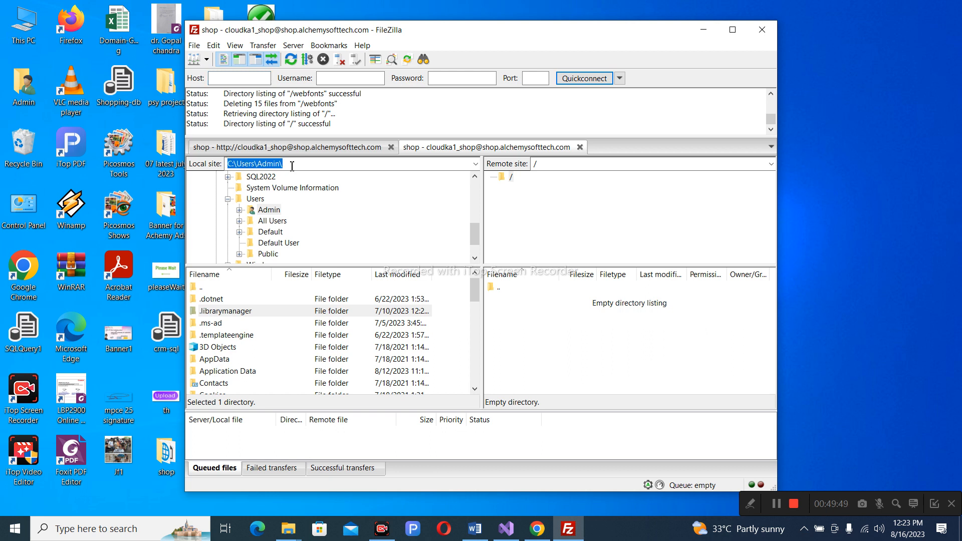
text(C:\Users\Admin\Desktop\shop\)
key(Return)
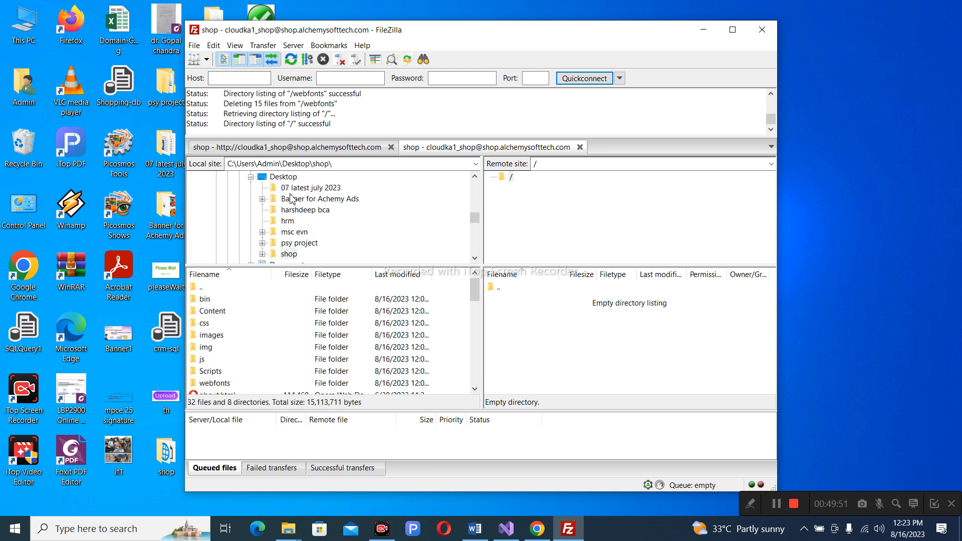
scroll(216, 309, down, 3)
scroll(216, 312, down, 5)
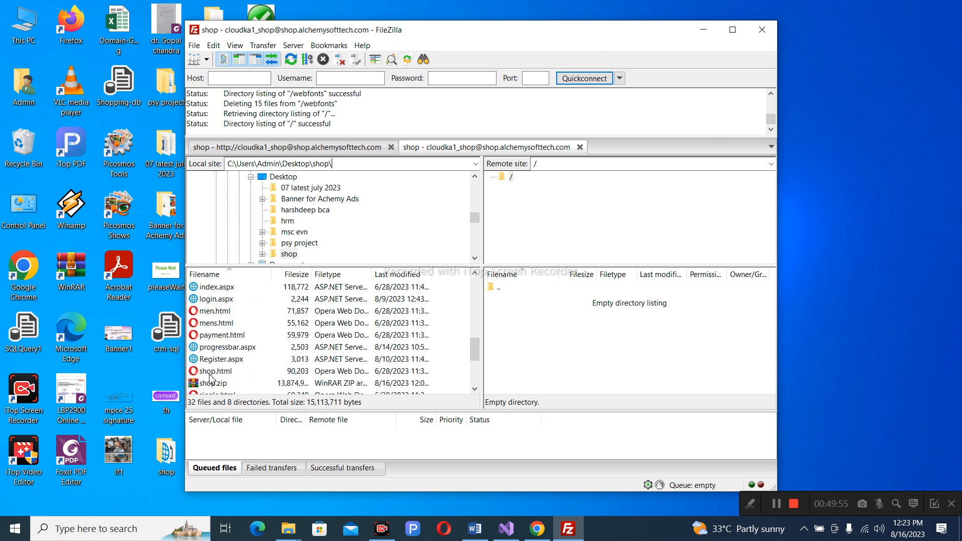
right_click(211, 382)
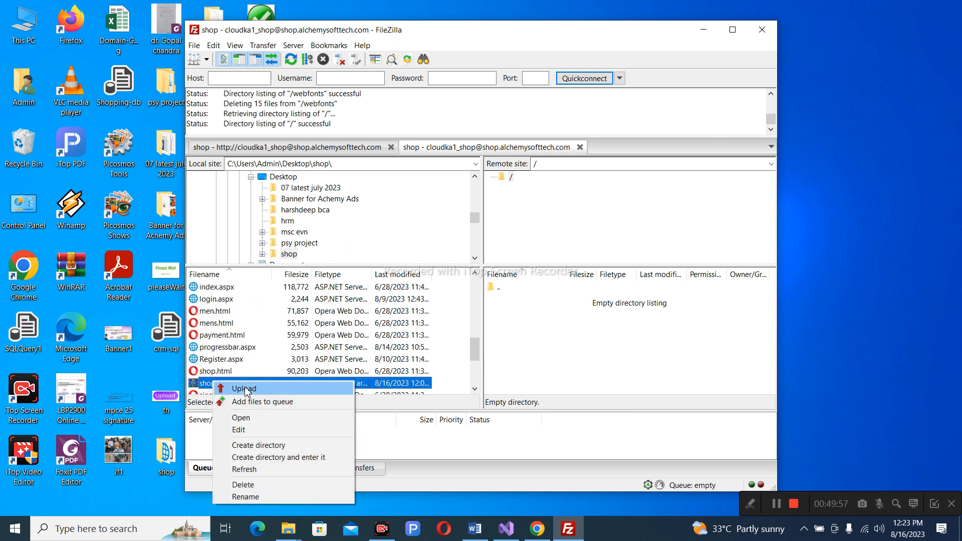
click(246, 390)
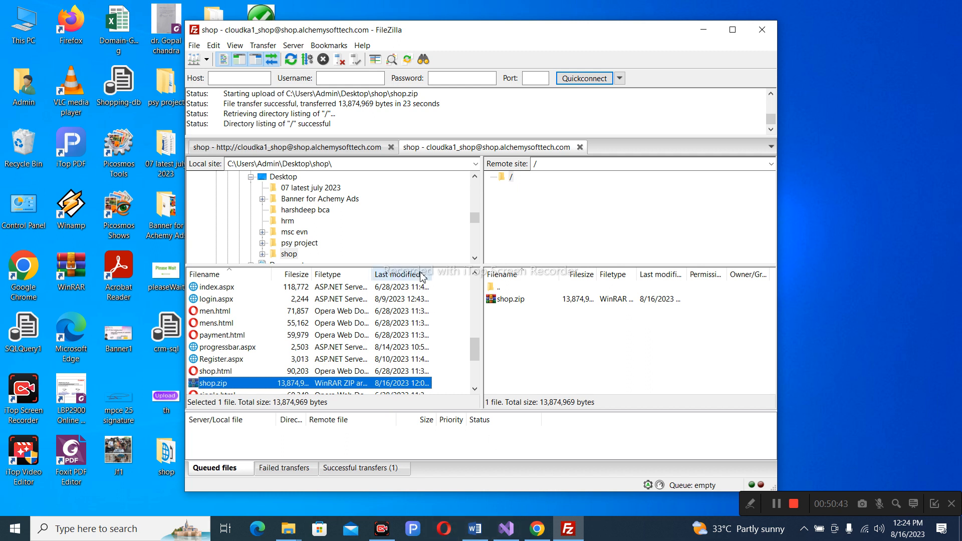
click(509, 300)
right_click(509, 301)
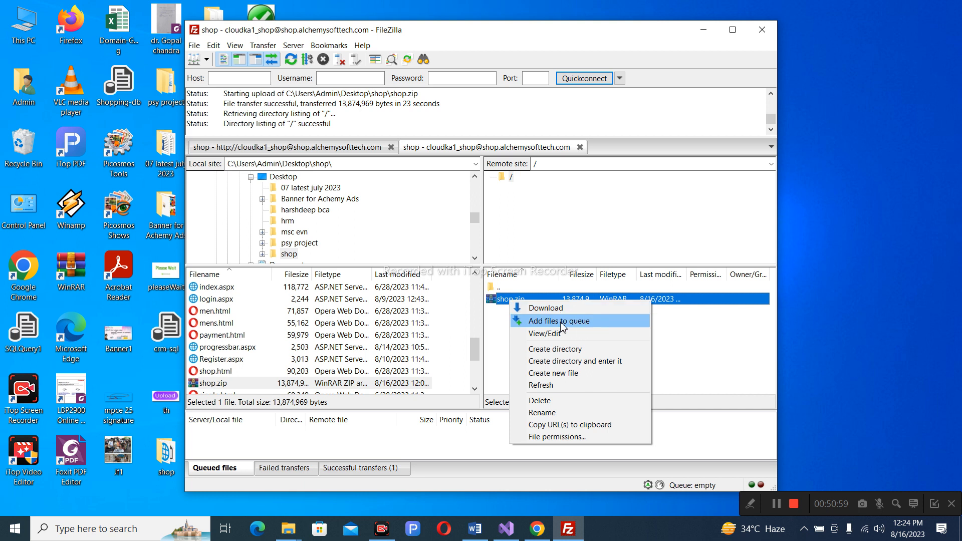
click(665, 329)
scroll(417, 349, up, 3)
click(425, 379)
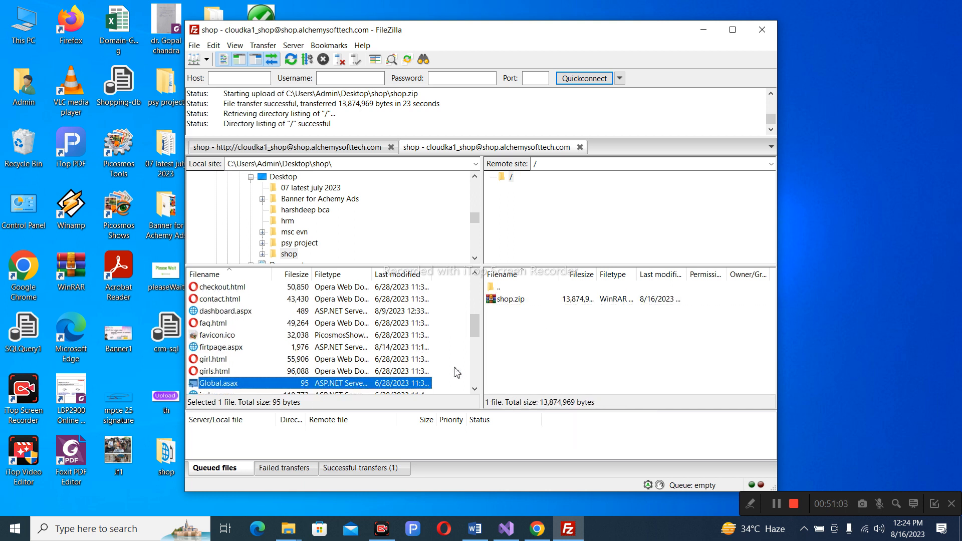
scroll(457, 373, up, 5)
Upload the local bin folder to the server root alongside shop.zip.
click(201, 300)
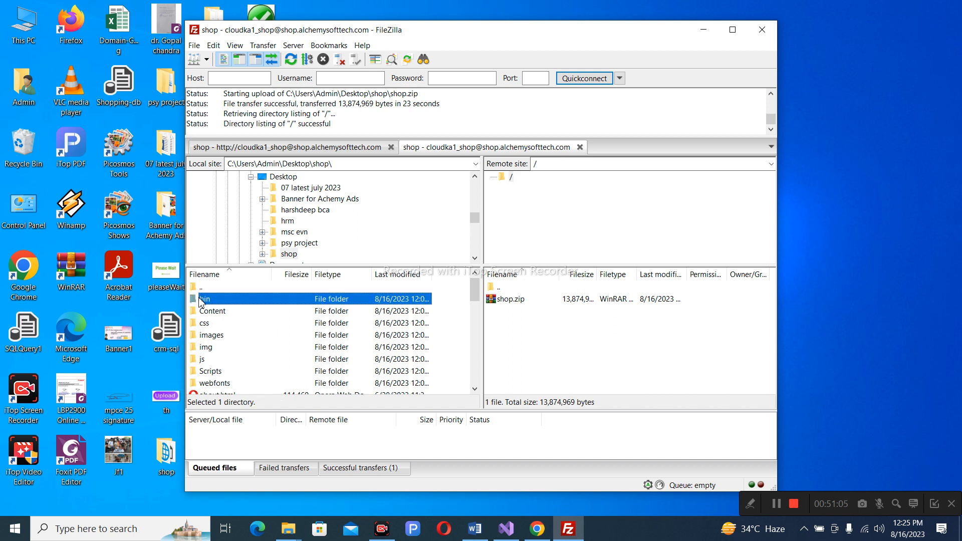
right_click(215, 298)
click(235, 304)
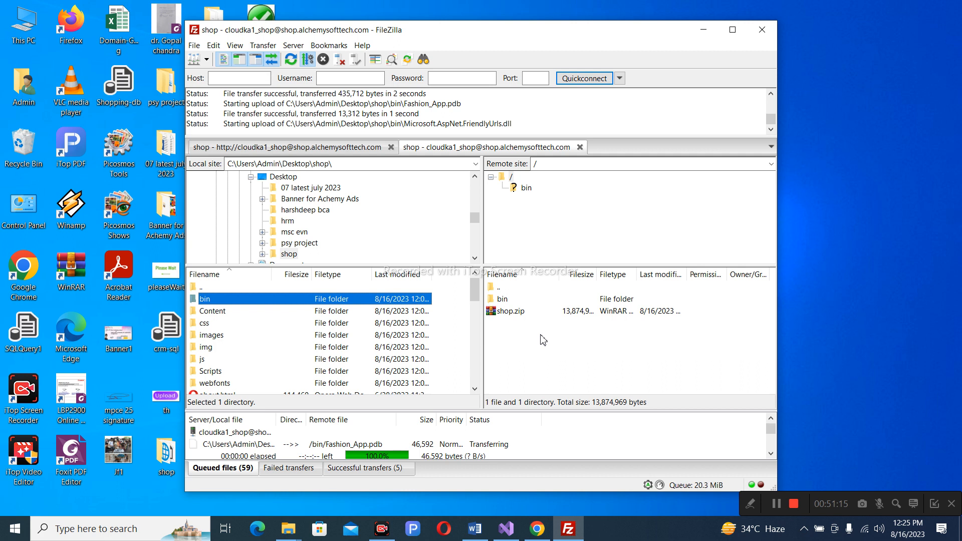
right_click(504, 316)
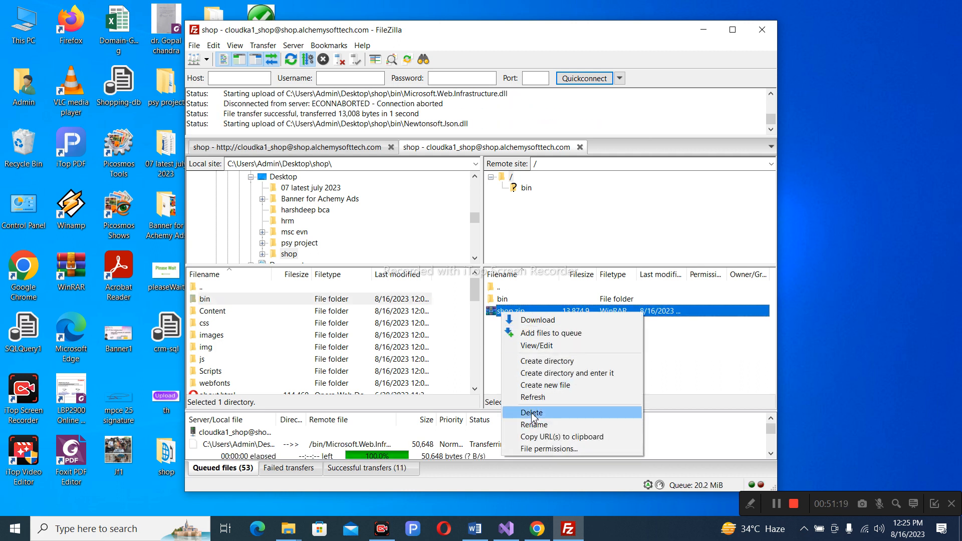
Dismiss the remote shop.zip menu without deleting it while the bin upload completes.
click(720, 348)
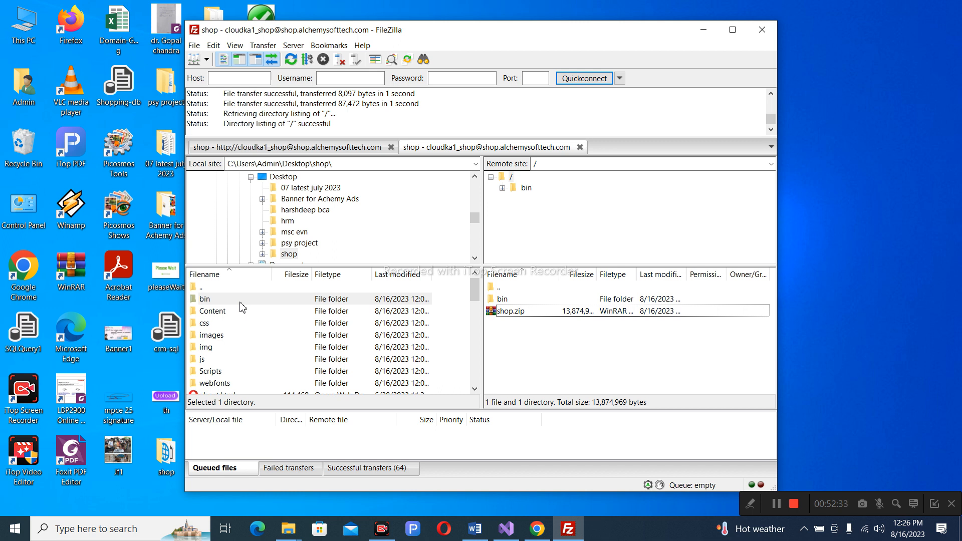
Delete shop.zip from the server.
click(507, 315)
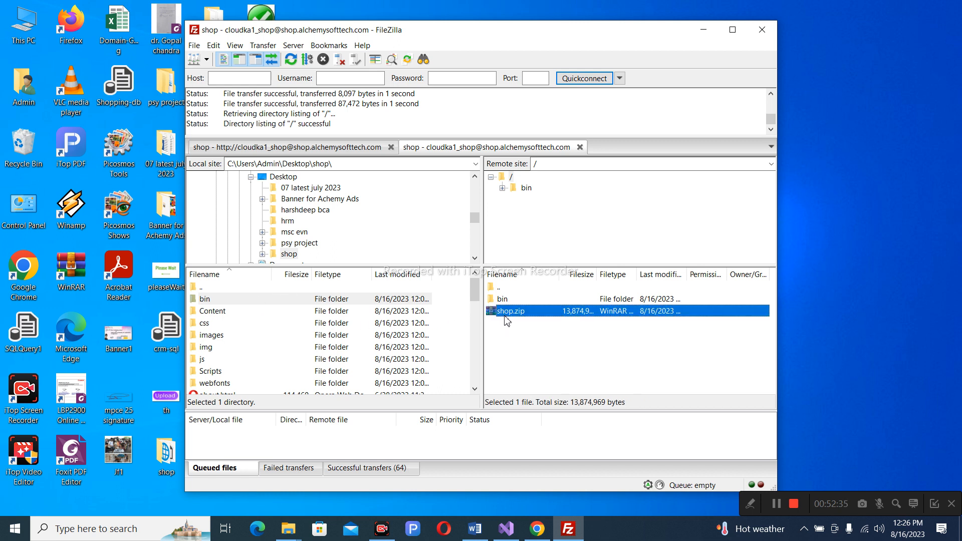
key(Delete)
click(520, 264)
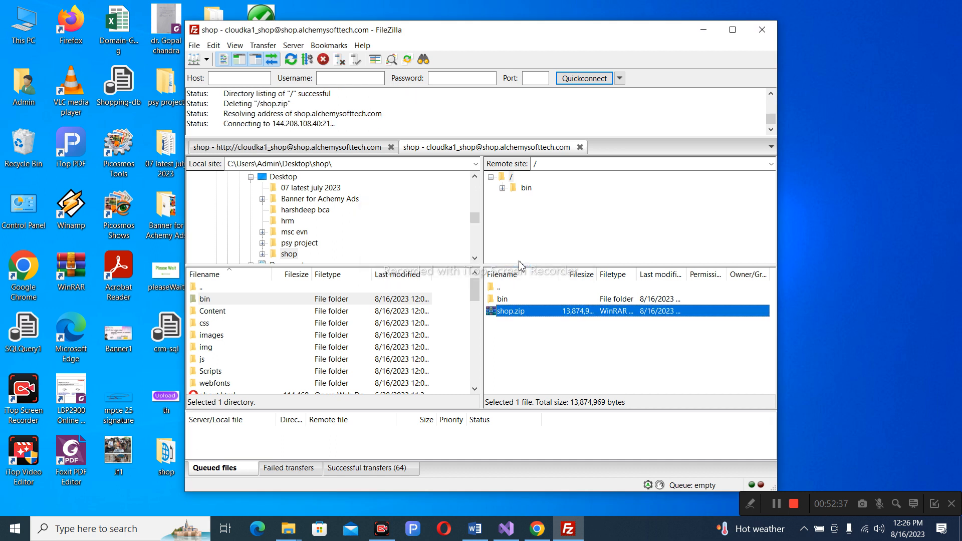
Upload the local Content folder to the server and return to Plesk's File Manager.
right_click(220, 312)
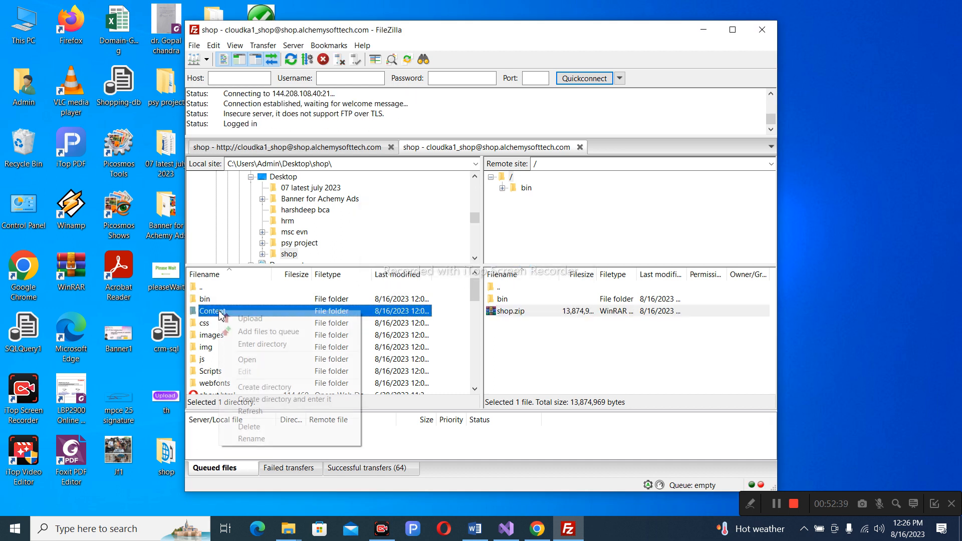
click(259, 315)
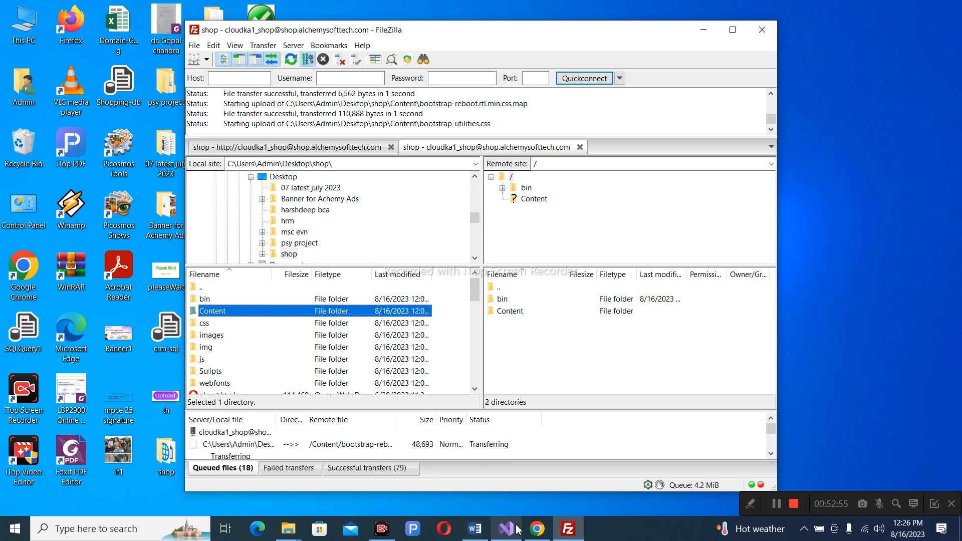
click(537, 529)
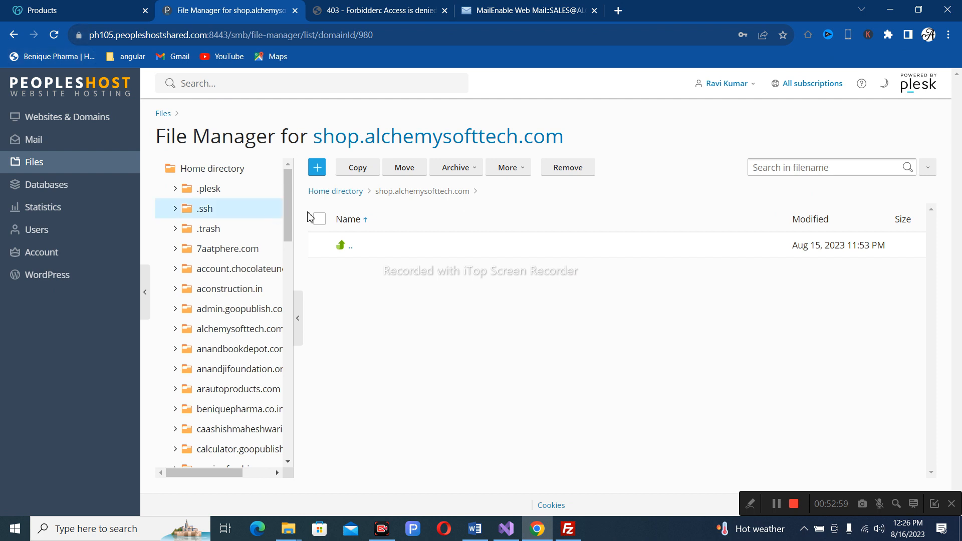
Navigate from the Home directory into shop.alchemysofttech.com to confirm it holds bin and Content.
click(346, 192)
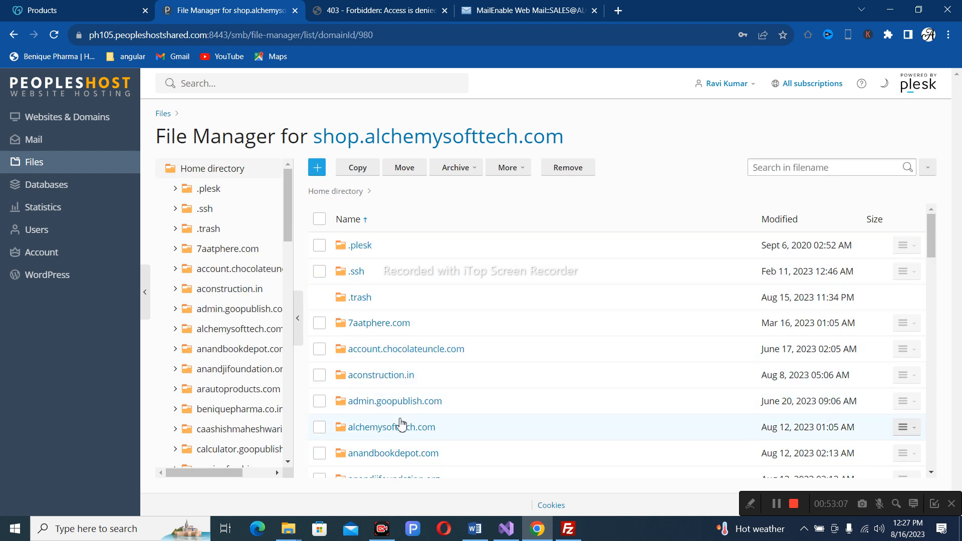
scroll(399, 425, down, 1)
scroll(401, 425, down, 3)
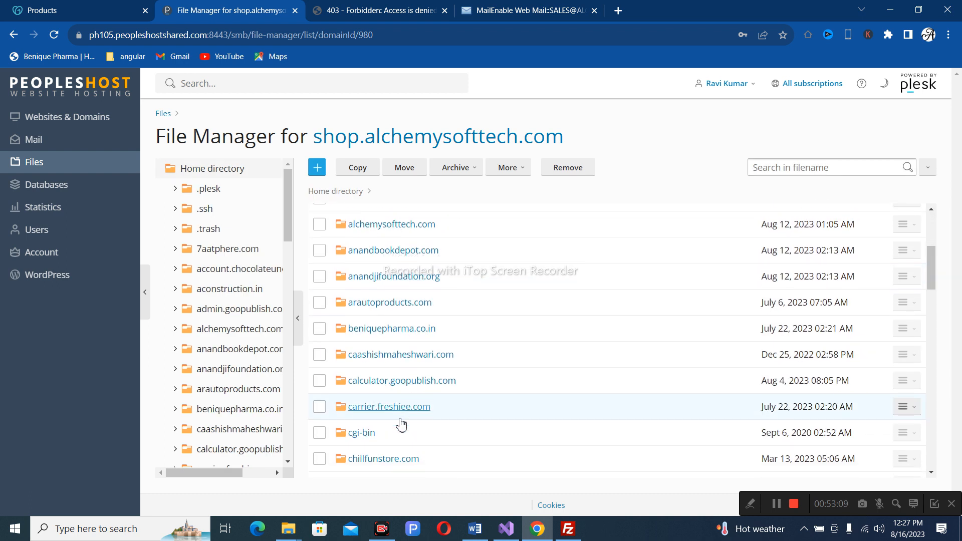
scroll(401, 424, down, 5)
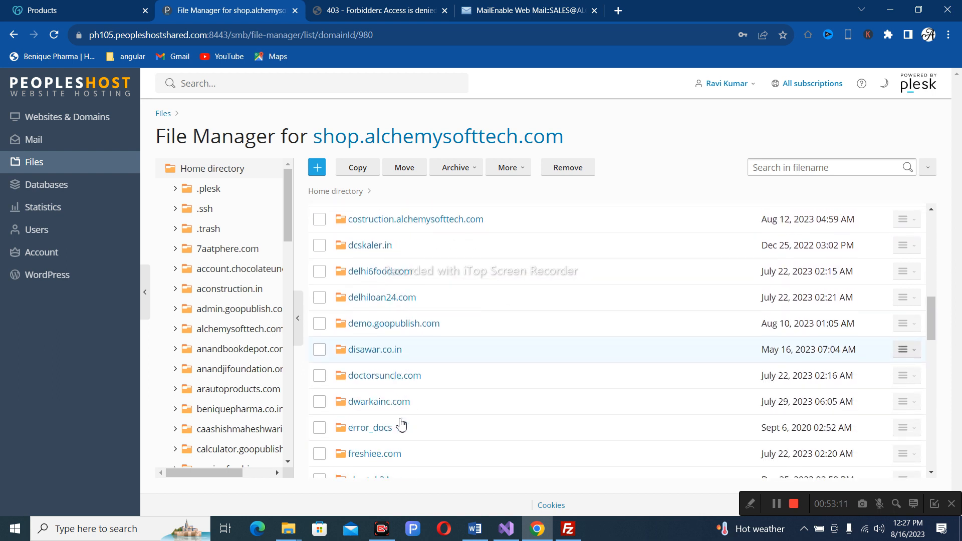
scroll(401, 425, down, 5)
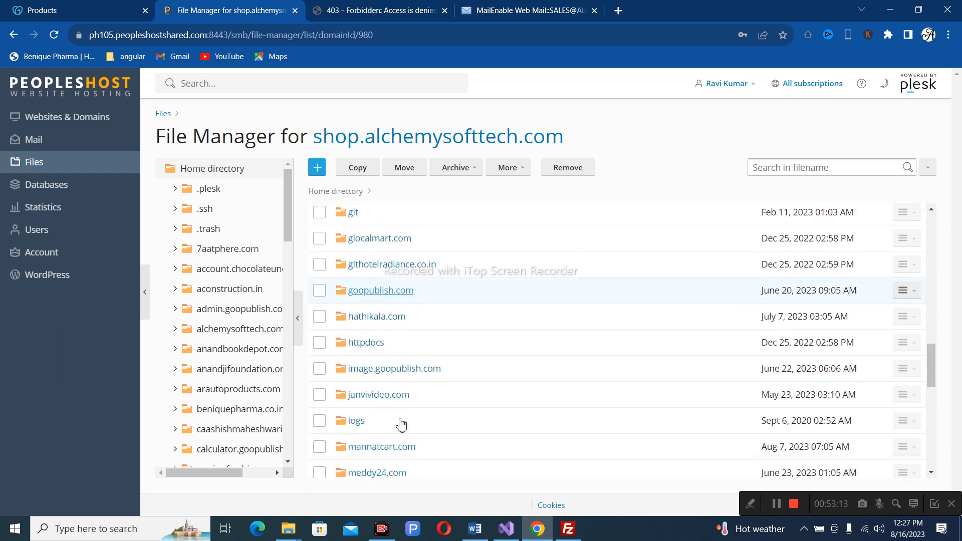
scroll(401, 424, down, 5)
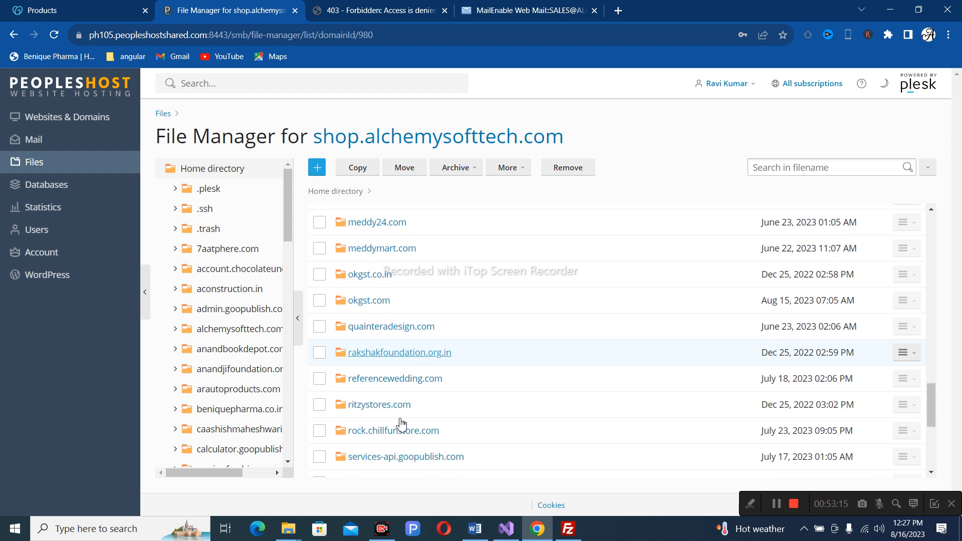
scroll(400, 424, down, 3)
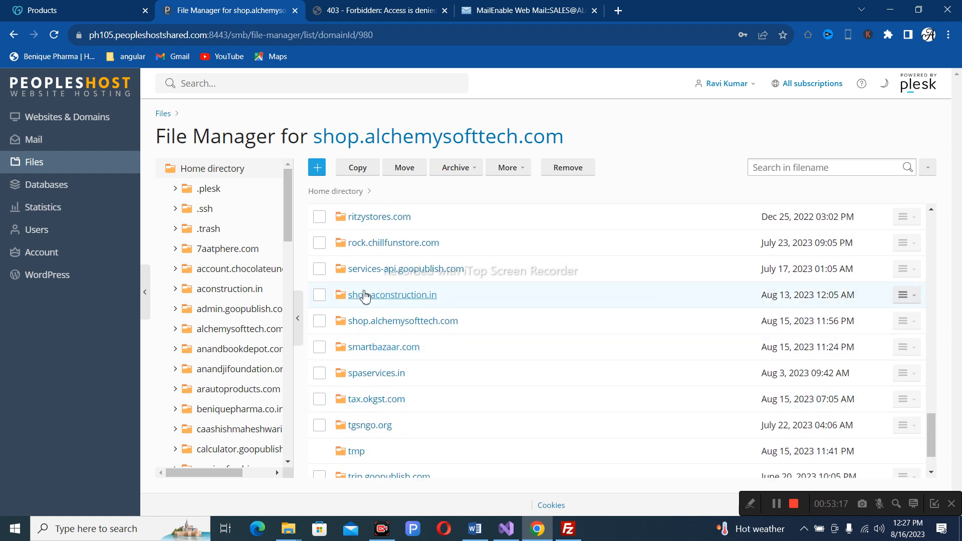
click(400, 323)
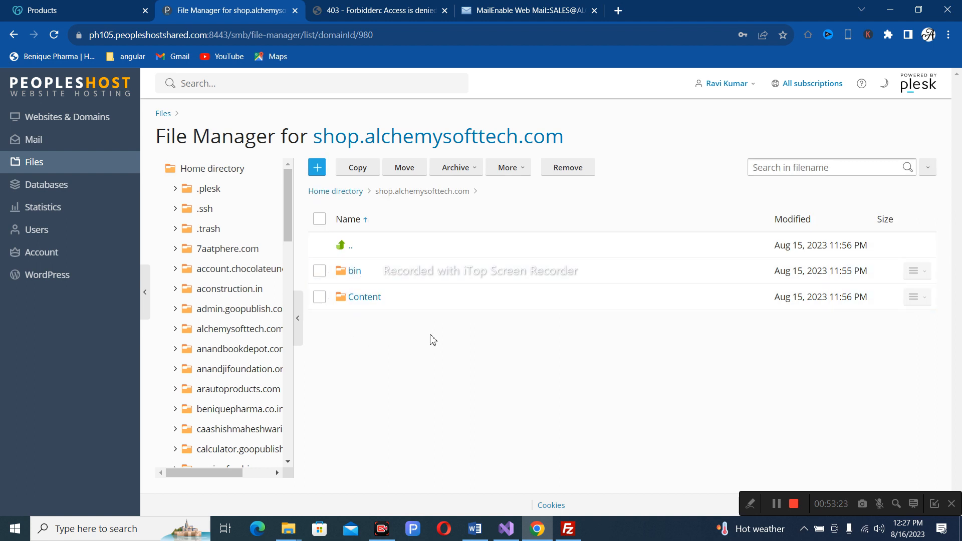
click(568, 529)
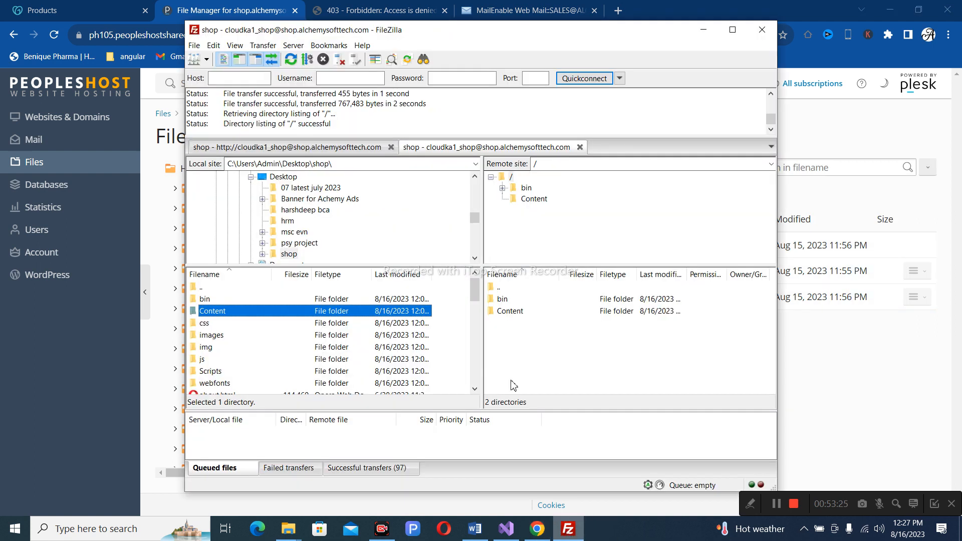
Upload the remaining local items, css through womens.html, to the server.
click(208, 325)
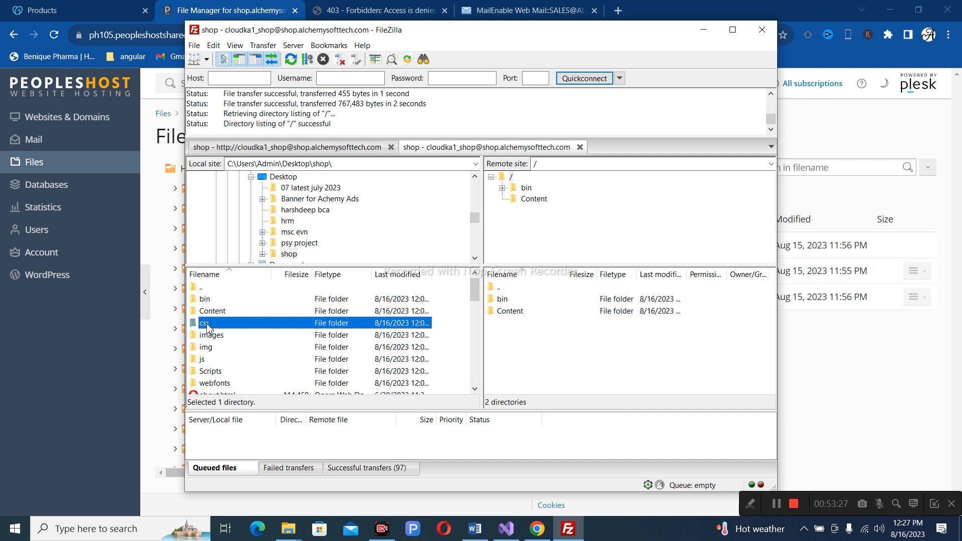
key(shift+Down)
key(shift+Down)
key(shift+Down)
key(shift+Down)
key(shift+Down)
key(shift+Down)
key(shift+Down)
key(shift+Down)
key(shift+Down)
key(shift+Down)
key(shift+Down)
key(shift+Down)
key(shift+Down)
key(shift+Down)
key(shift+Down)
key(shift+Down)
key(shift+Down)
key(shift+Down)
key(shift+Down)
key(shift+Down)
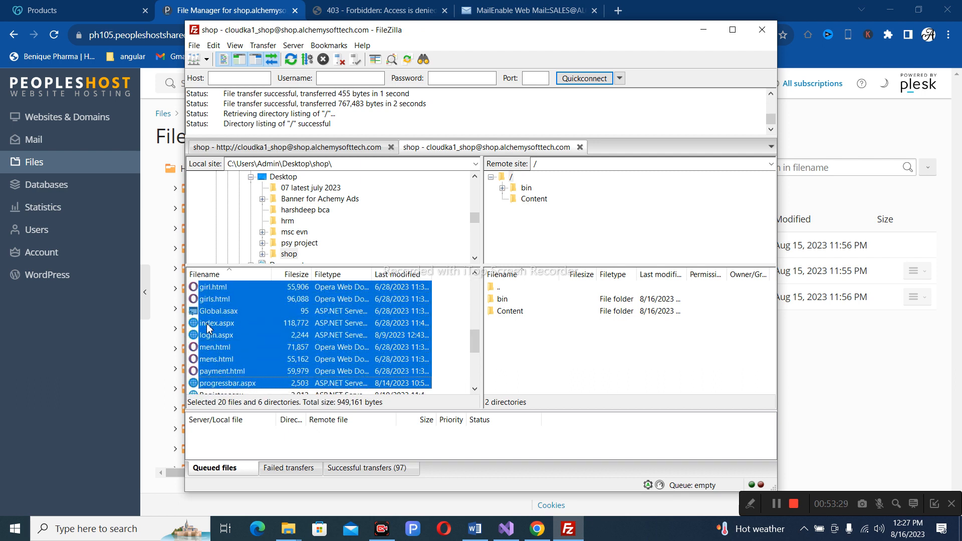
right_click(207, 327)
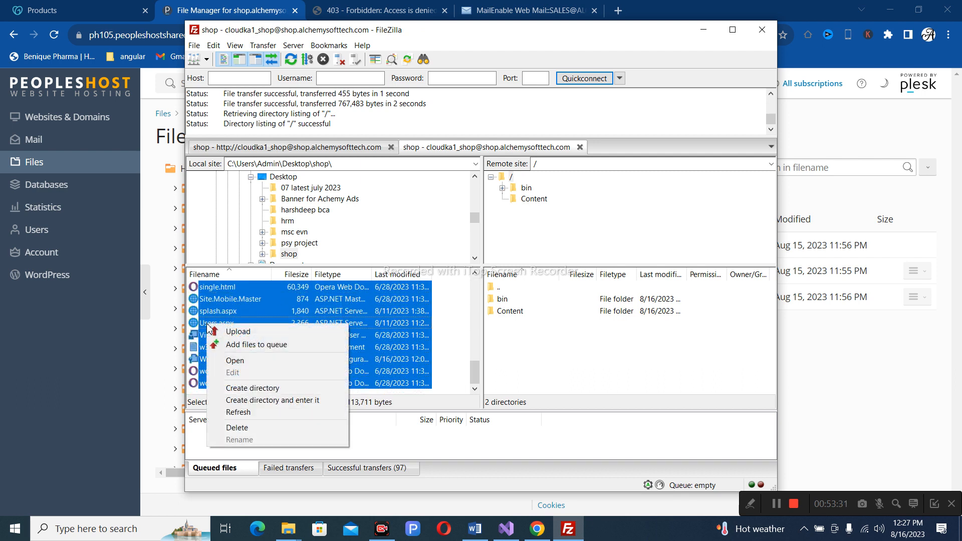
click(238, 332)
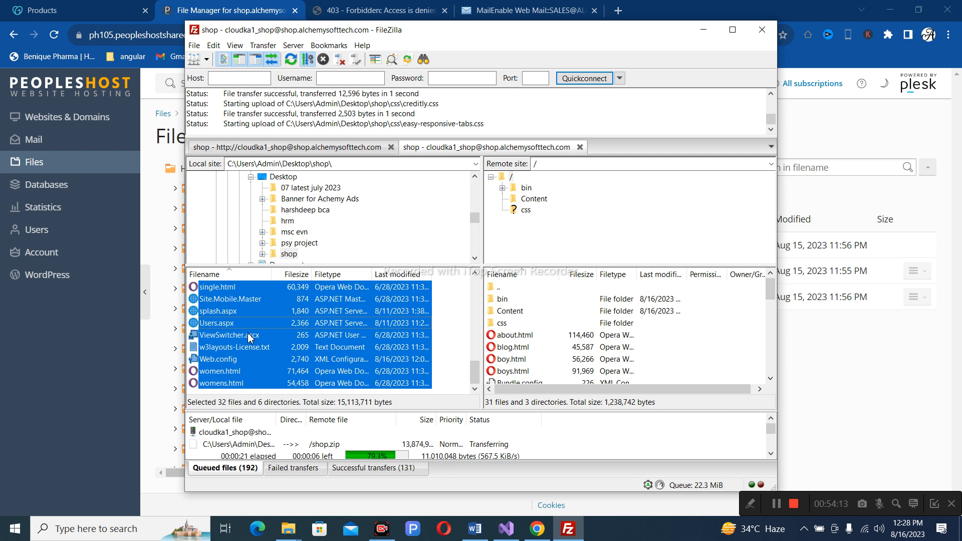
click(256, 300)
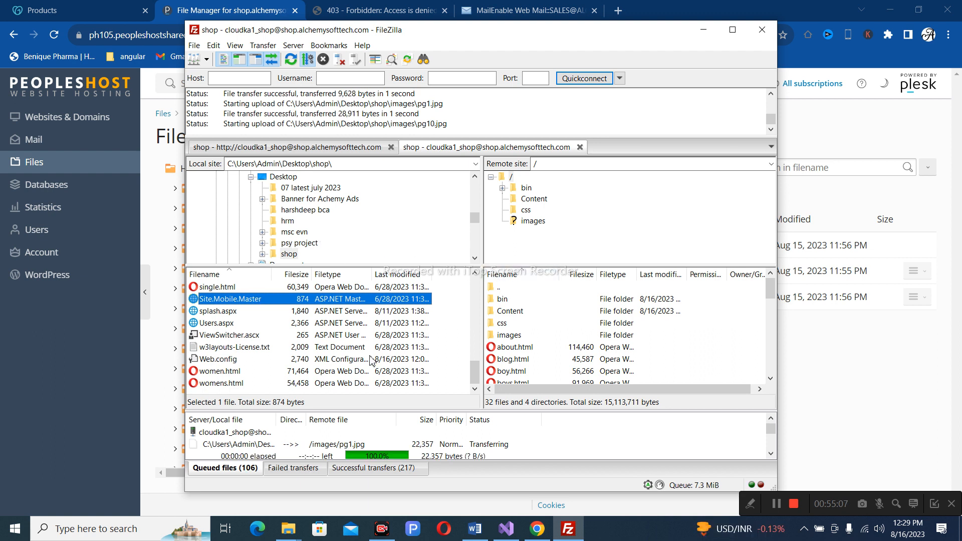
scroll(534, 334, down, 6)
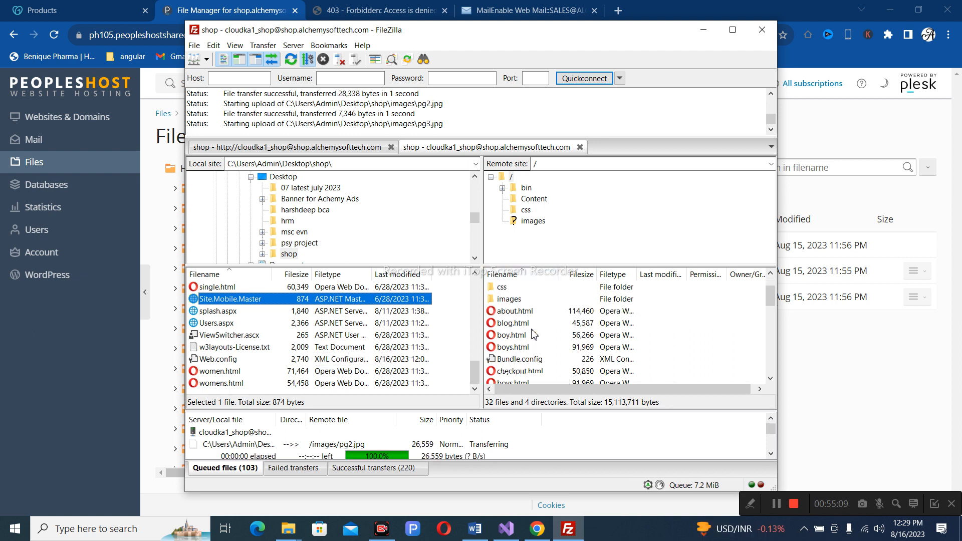
scroll(533, 335, down, 4)
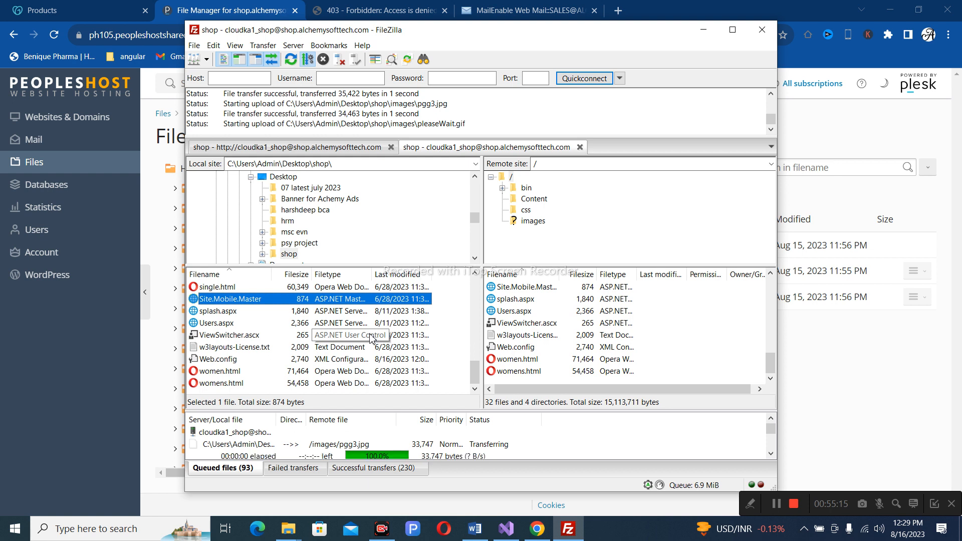
click(537, 528)
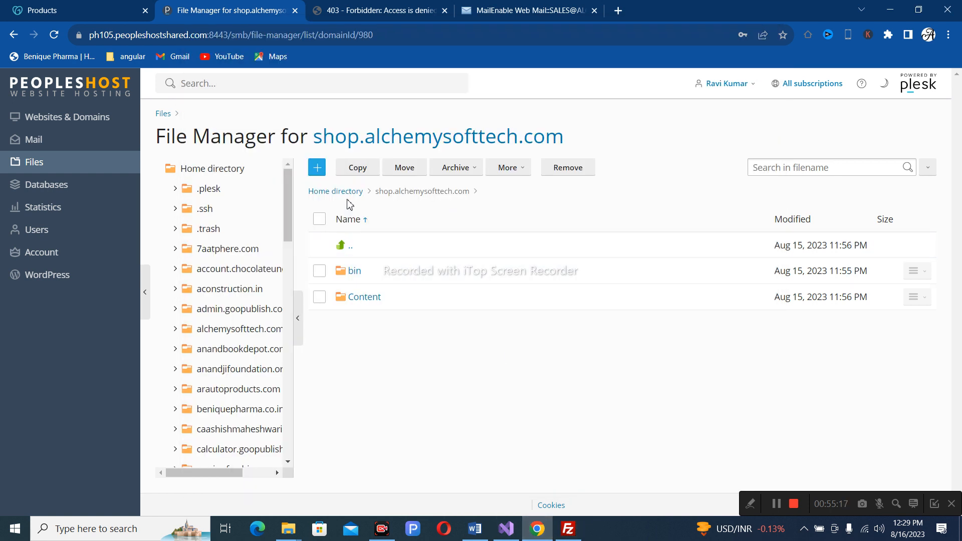
Refresh Plesk's File Manager to verify the uploaded css, images and page files, then check FileZilla's queue.
click(54, 35)
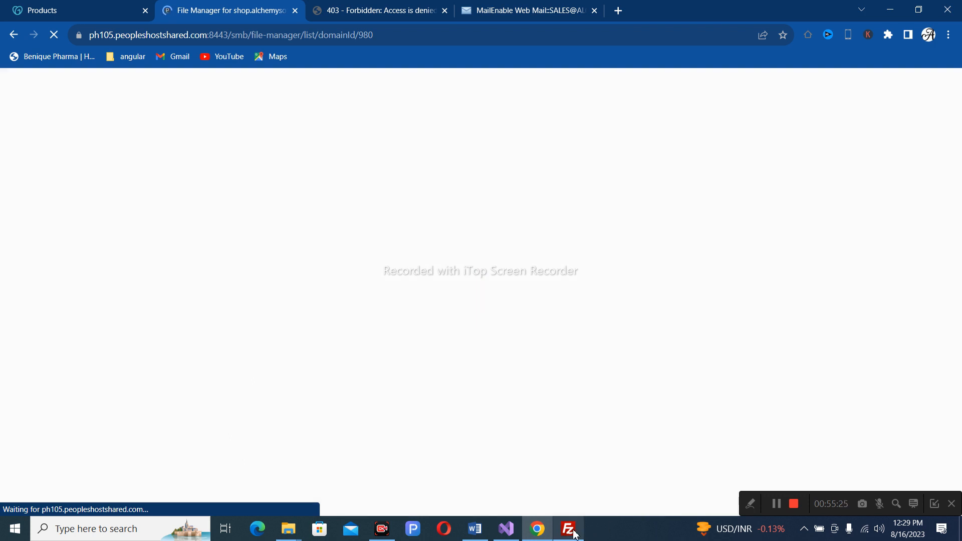
mouse_move(575, 534)
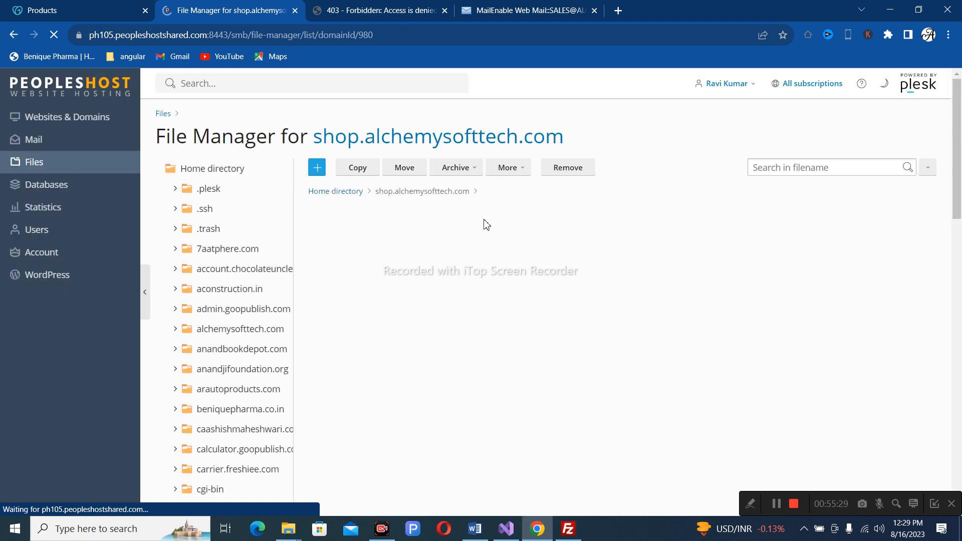
scroll(477, 323, down, 8)
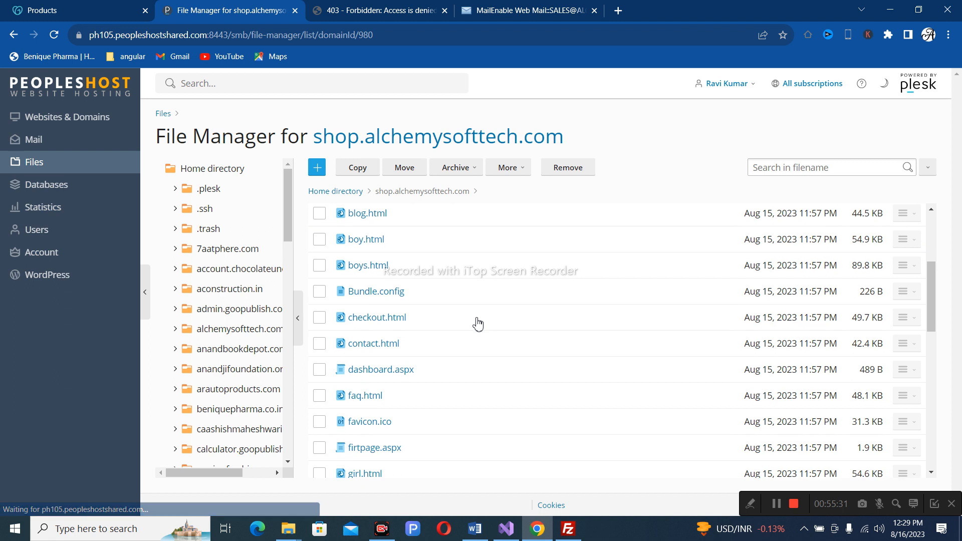
scroll(478, 324, down, 6)
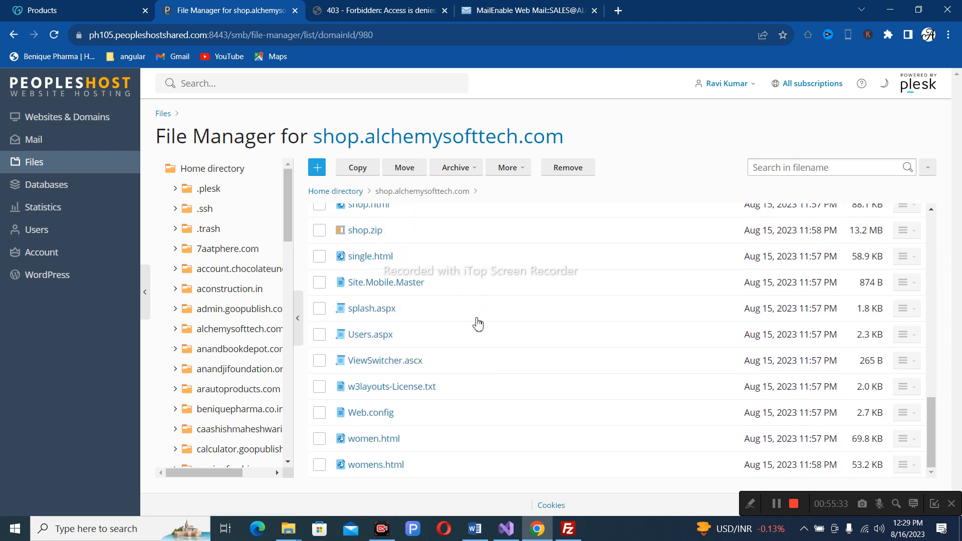
scroll(477, 324, up, 14)
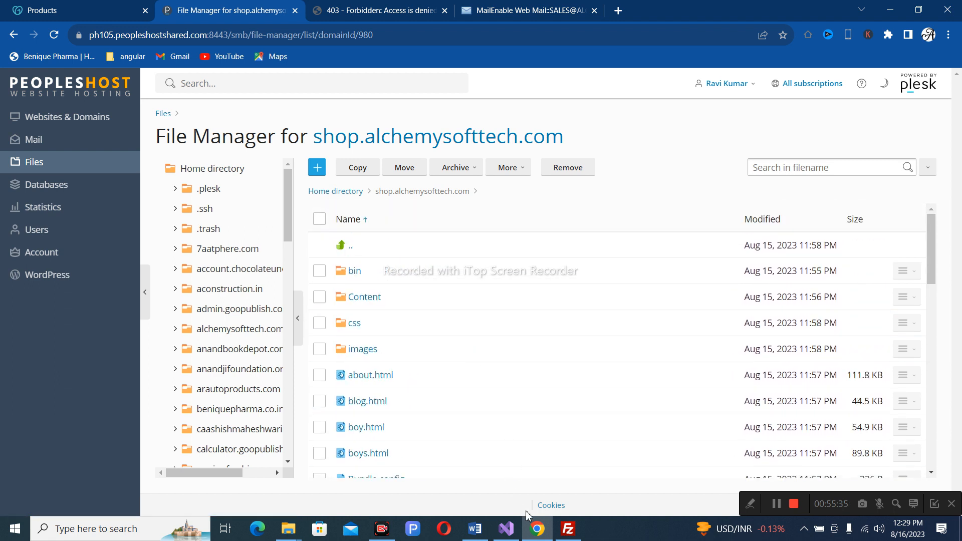
click(568, 529)
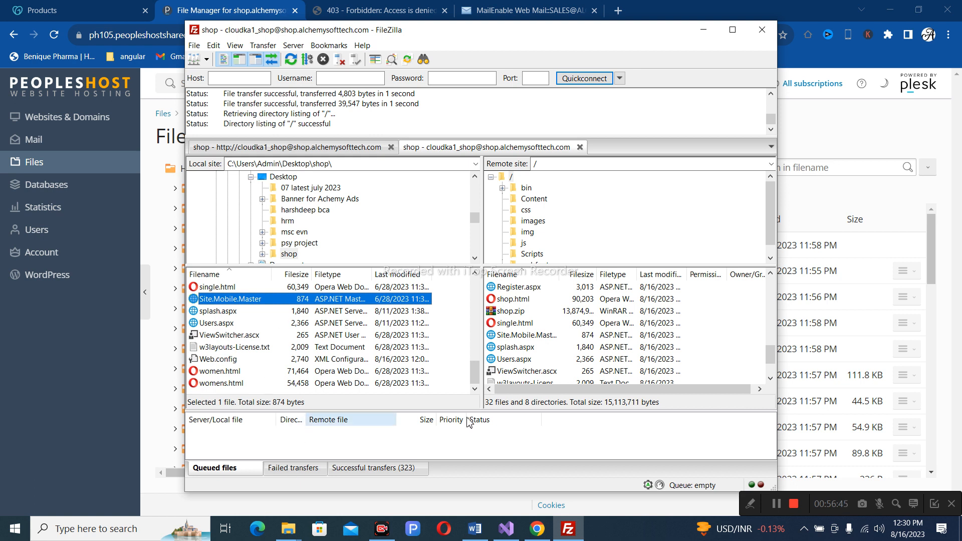
Reload the shop.alchemysofttech.com tab so the Fashion Hub homepage loads.
click(703, 29)
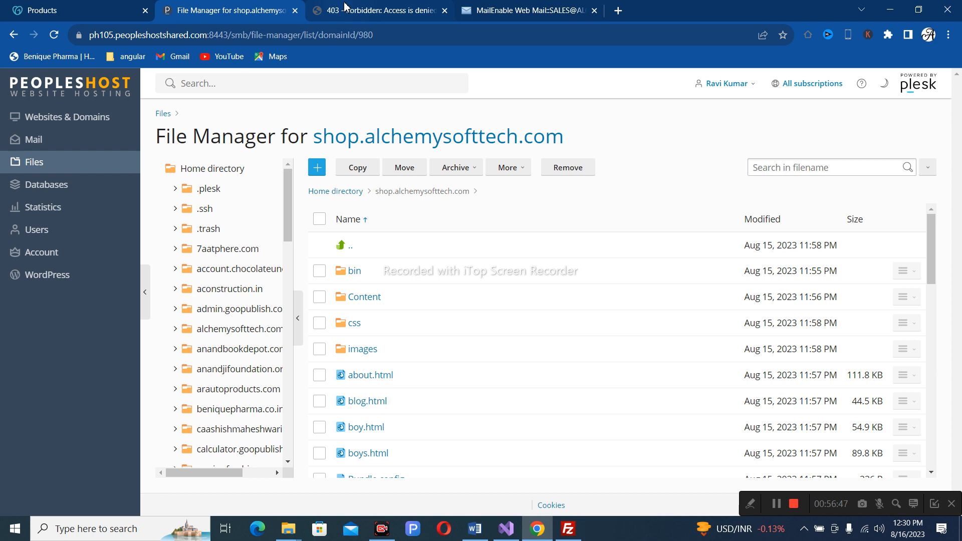
click(386, 7)
click(55, 37)
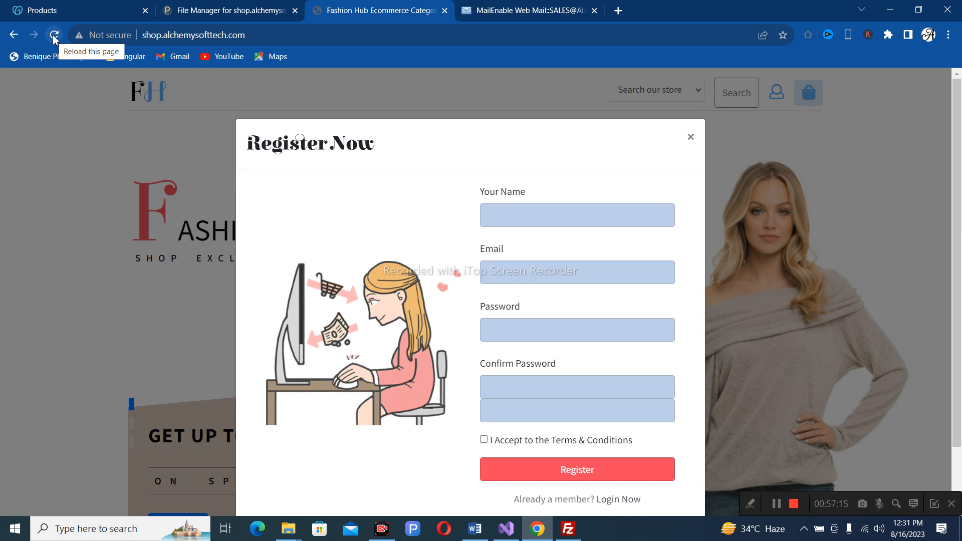
Close the Register Now popup on the Fashion Hub homepage.
click(691, 136)
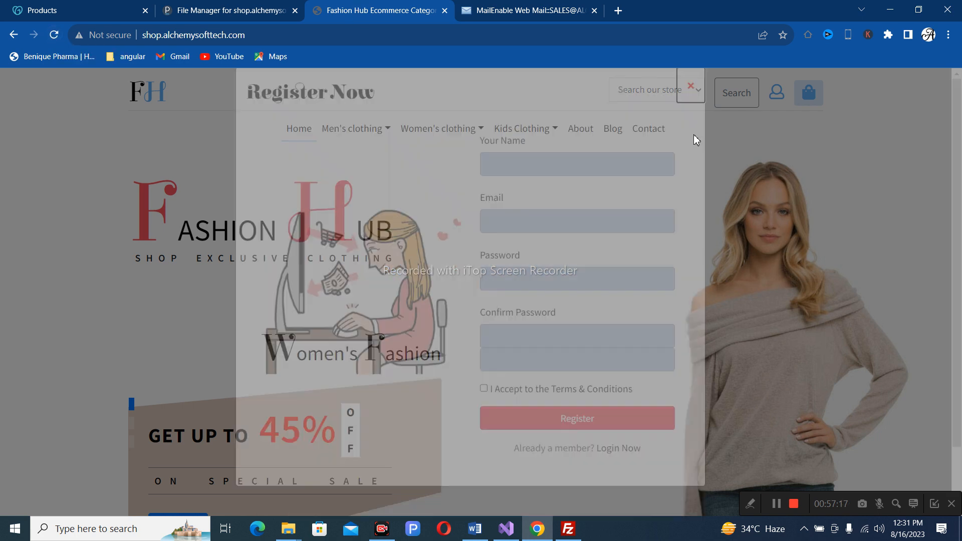